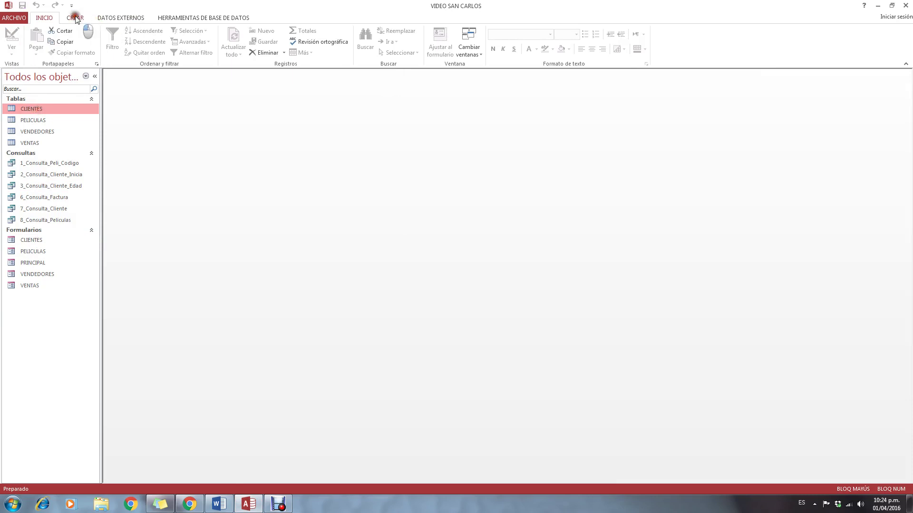
# - Start a new report with the Report Wizard, including all fields of the CLIENTES table
pyautogui.click(75, 17)
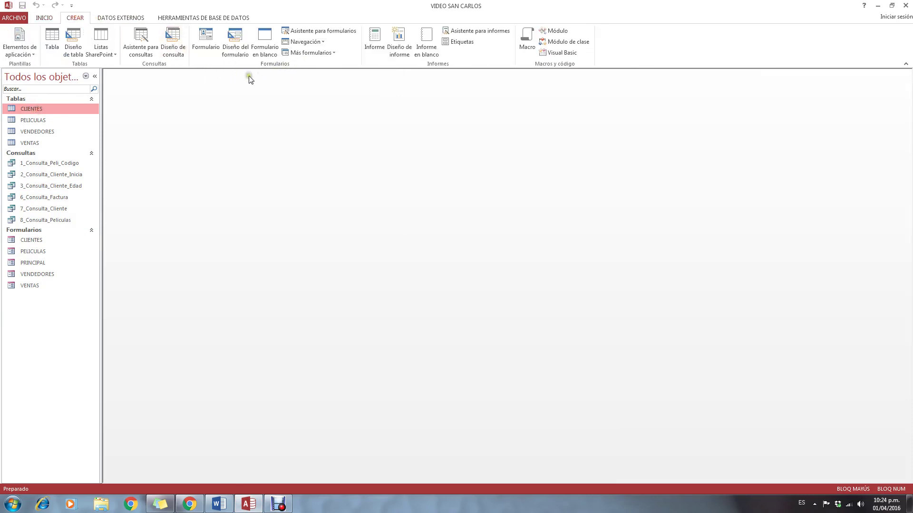
pyautogui.click(475, 31)
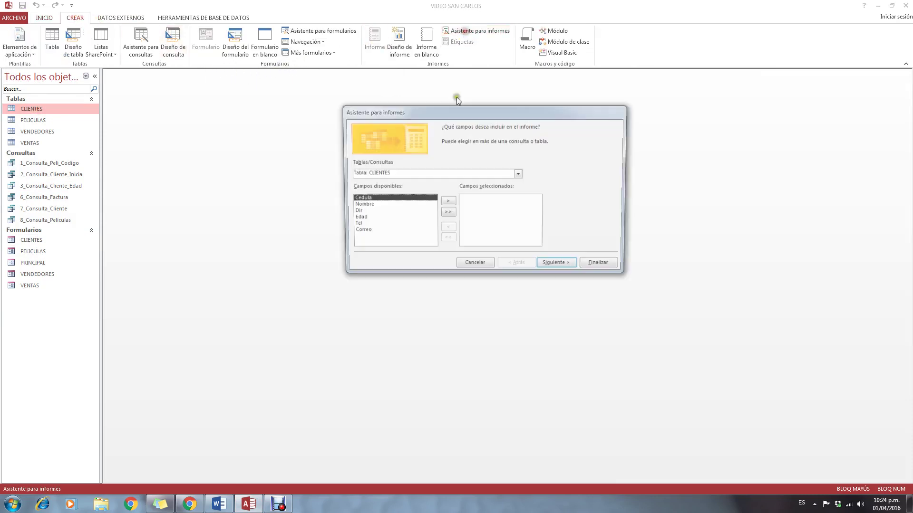
pyautogui.click(447, 214)
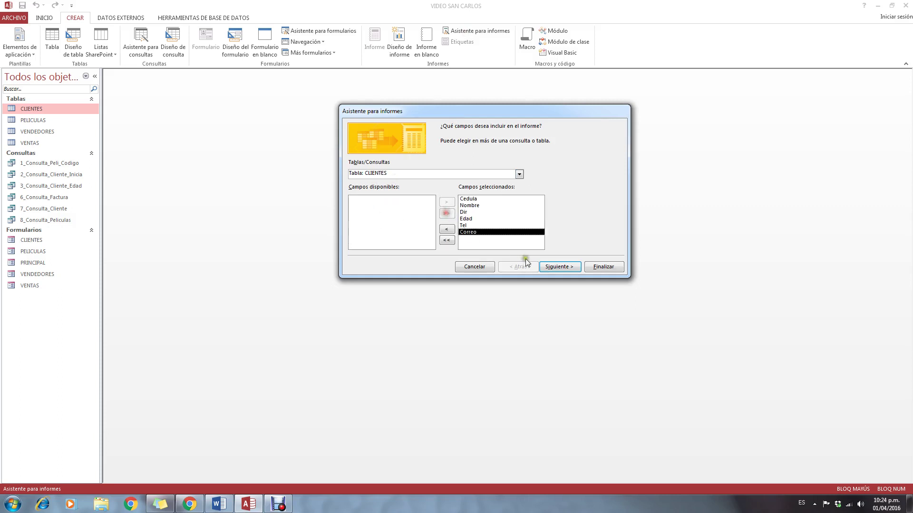
pyautogui.click(557, 266)
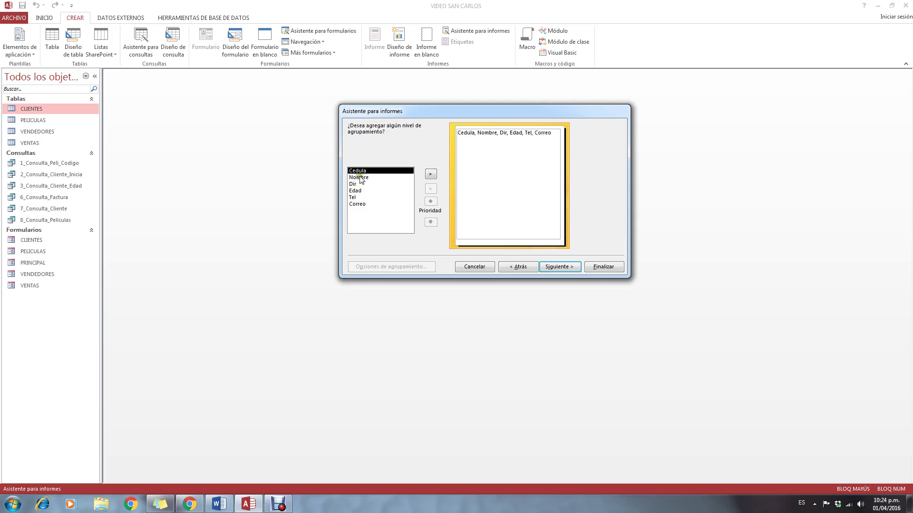
# - Leave the report without grouping levels and sort its records by Nombre in ascending order
pyautogui.click(557, 267)
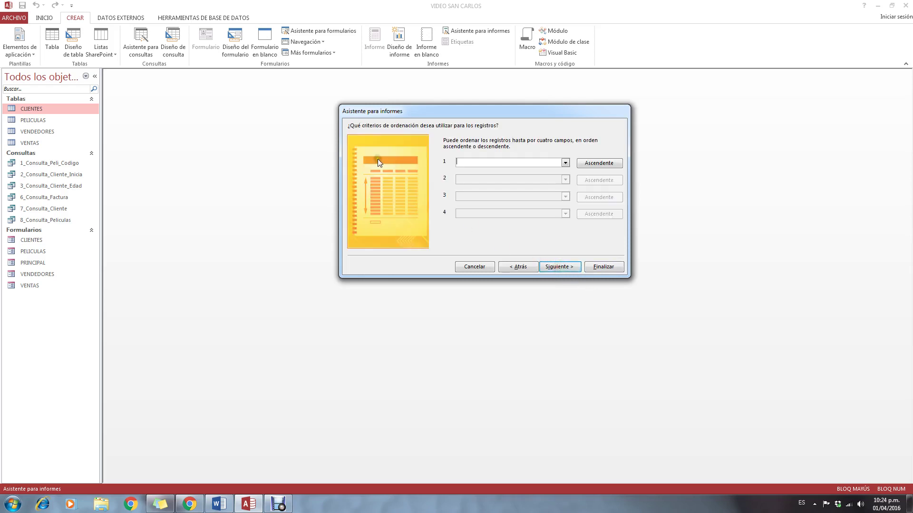
pyautogui.click(565, 163)
pyautogui.click(474, 183)
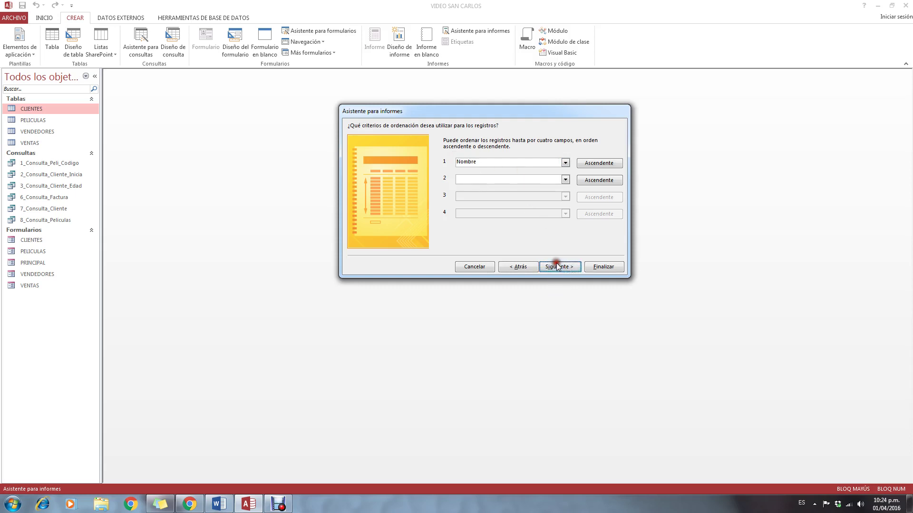
pyautogui.click(557, 266)
# - Compare the sample previews of the columnar, tabular and justified report layouts
pyautogui.click(475, 167)
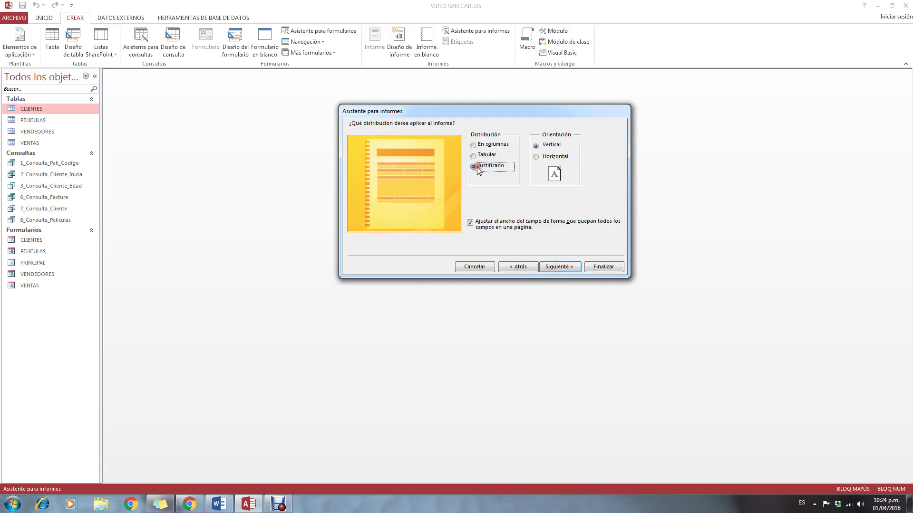
pyautogui.click(473, 155)
pyautogui.click(473, 145)
pyautogui.click(474, 166)
pyautogui.click(474, 156)
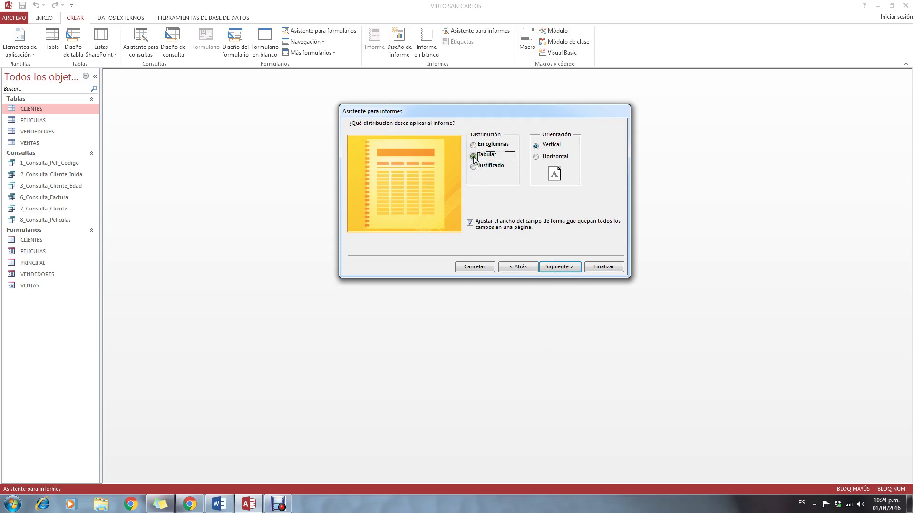
pyautogui.click(473, 145)
pyautogui.click(473, 156)
pyautogui.click(474, 168)
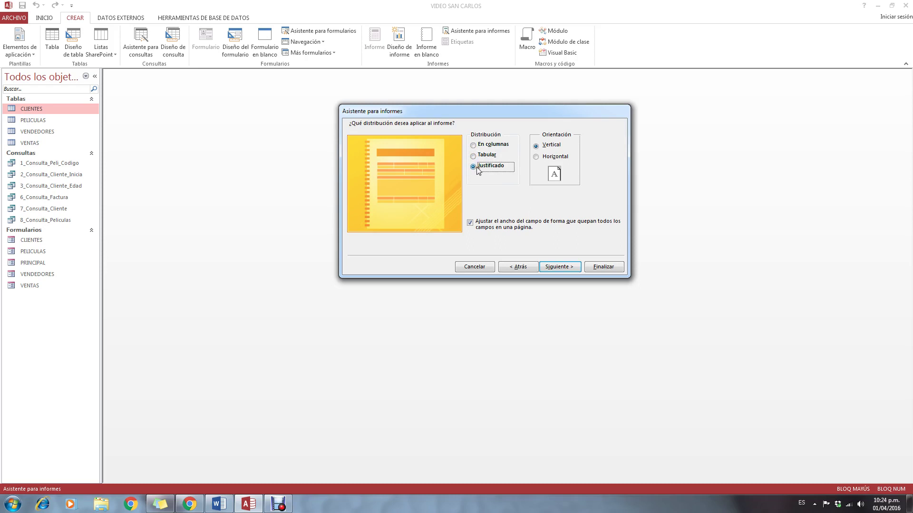
pyautogui.click(473, 145)
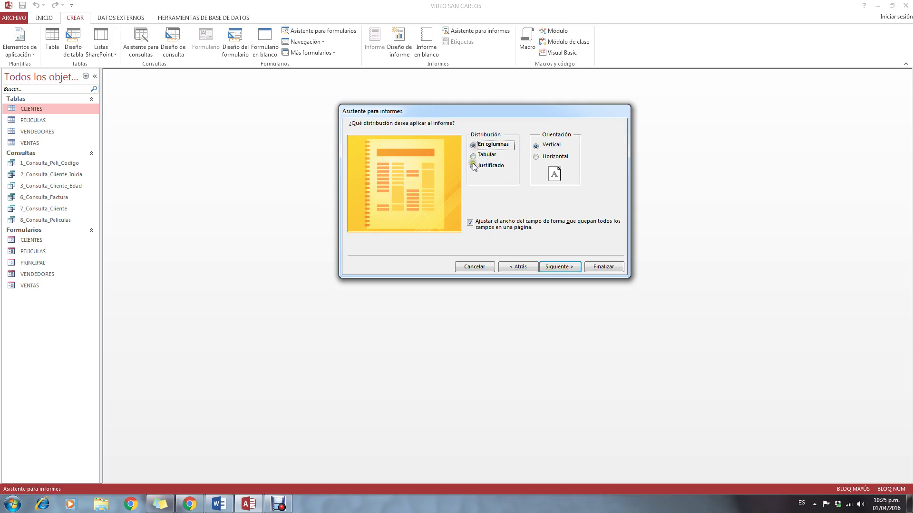
pyautogui.click(473, 166)
# - Apply the Tabular layout to the report and continue to its title settings
pyautogui.click(474, 156)
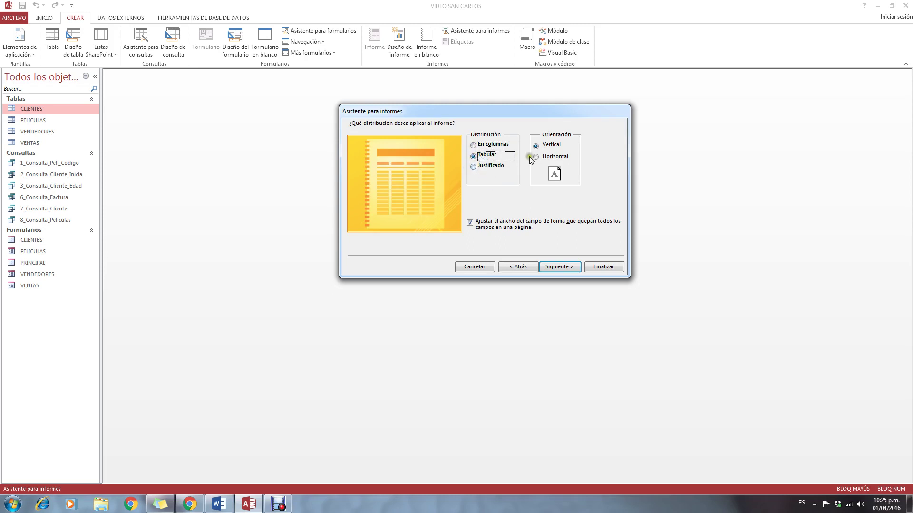
pyautogui.click(562, 271)
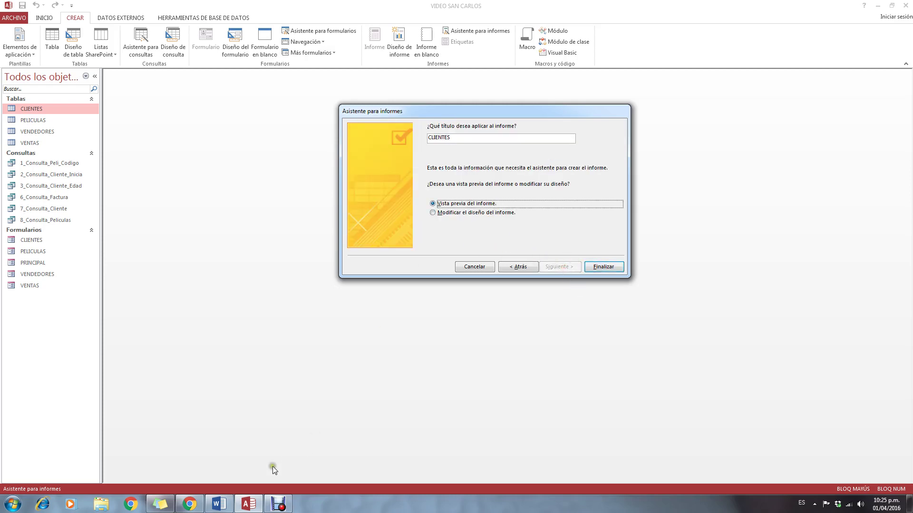
# - Switch to the Proyecto_final_Access document in Word and copy the report name Informe_Clientes from the Informes section
pyautogui.click(219, 504)
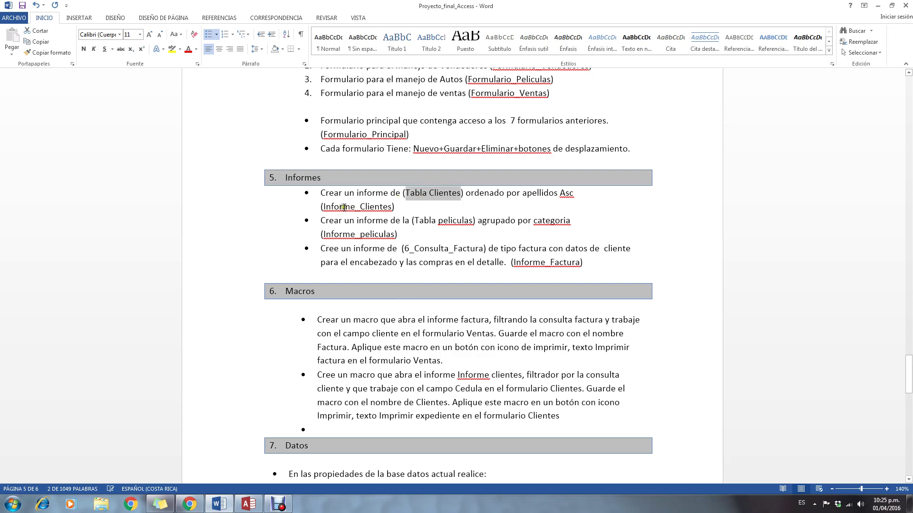
pyautogui.moveTo(322, 207); pyautogui.dragTo(391, 207)
pyautogui.rightClick(356, 212)
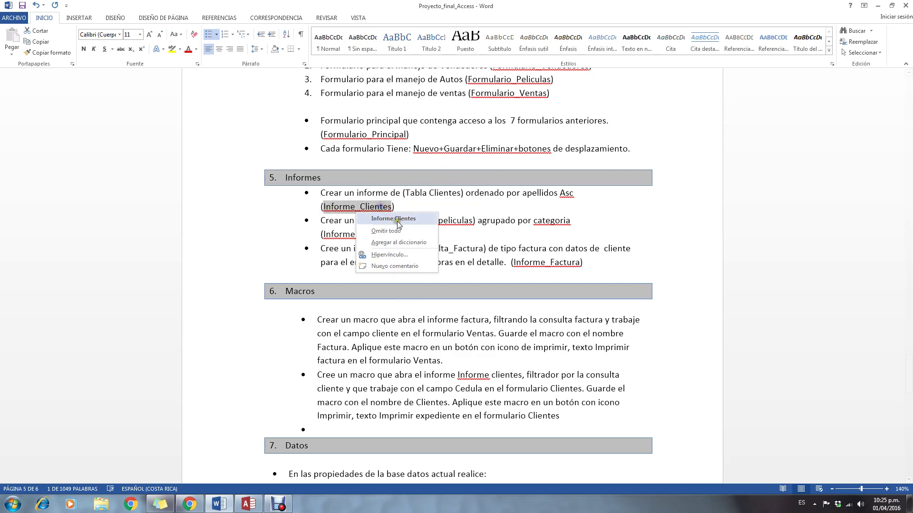
pyautogui.rightClick(342, 210)
pyautogui.rightClick(335, 209)
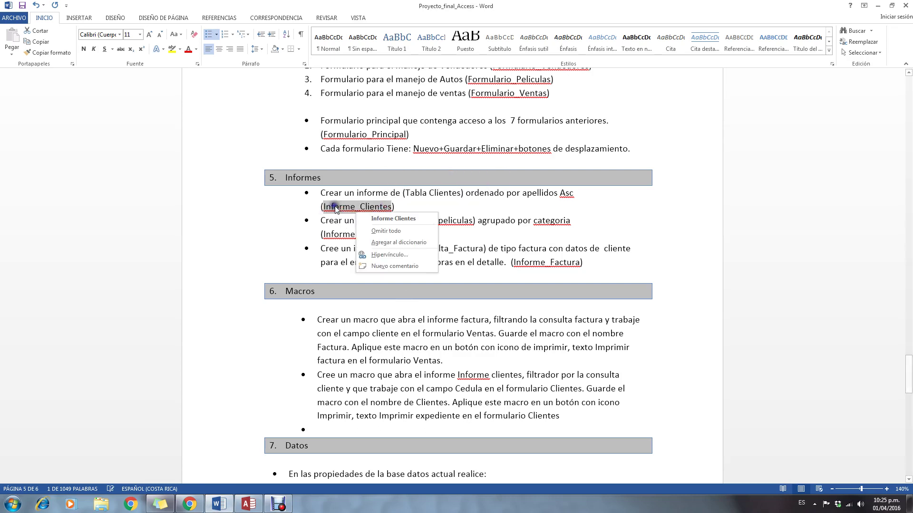
pyautogui.click(339, 214)
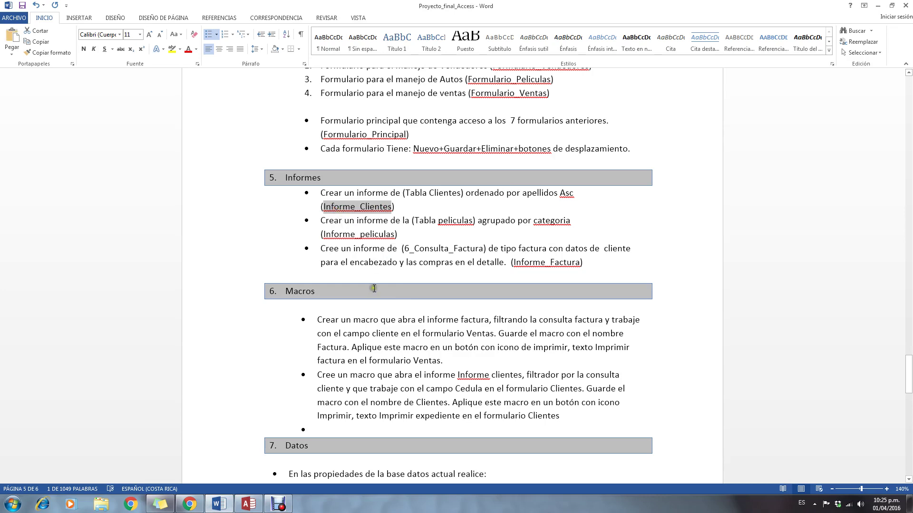
# - Switch back to Access, title the report Informe_Clientes and finish the wizard with the report preview
pyautogui.click(247, 505)
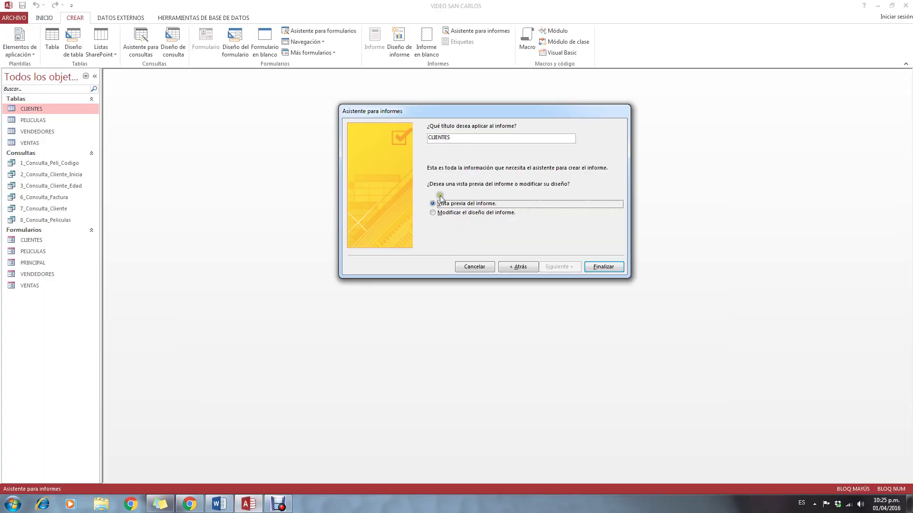
pyautogui.click(601, 267)
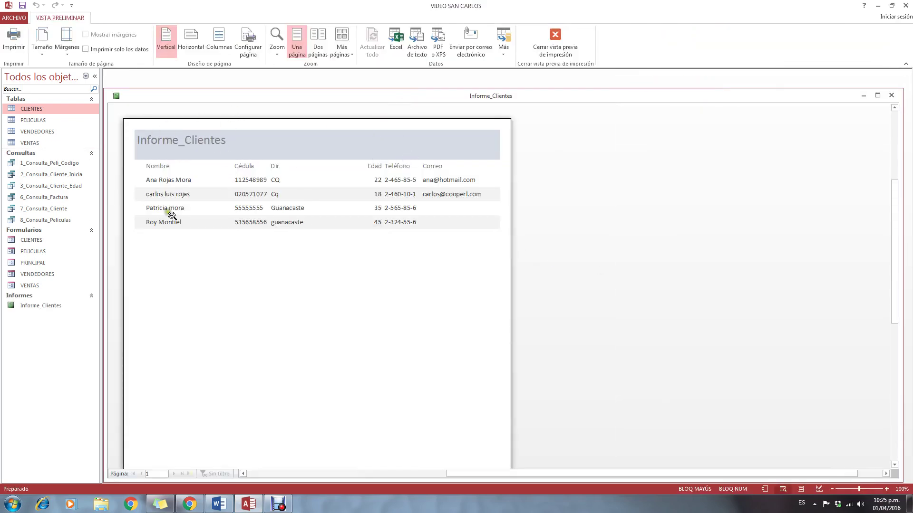
# - Switch the Informe_Clientes report to Design view and enlarge its report header to about 5 cm high
pyautogui.moveTo(381, 97)
pyautogui.mouseDown()
pyautogui.moveTo(420, 97)
pyautogui.moveTo(394, 100)
pyautogui.mouseUp()
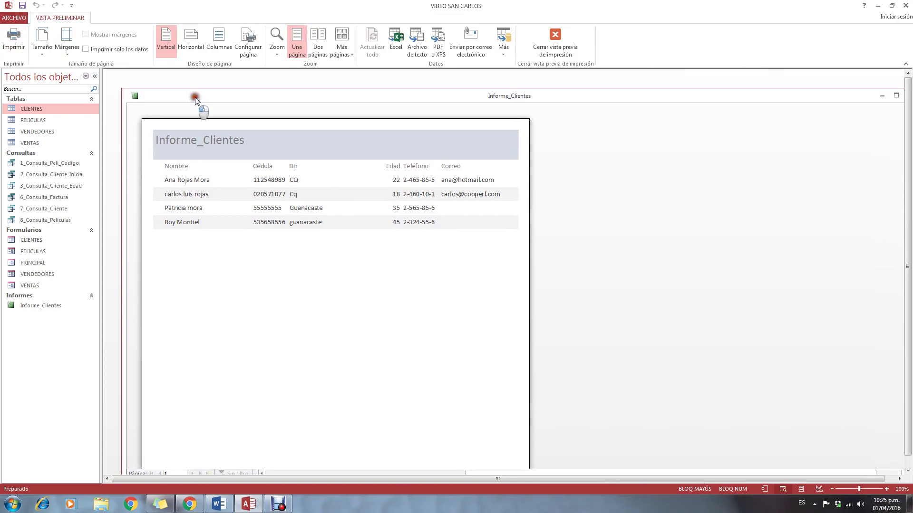
pyautogui.rightClick(212, 114)
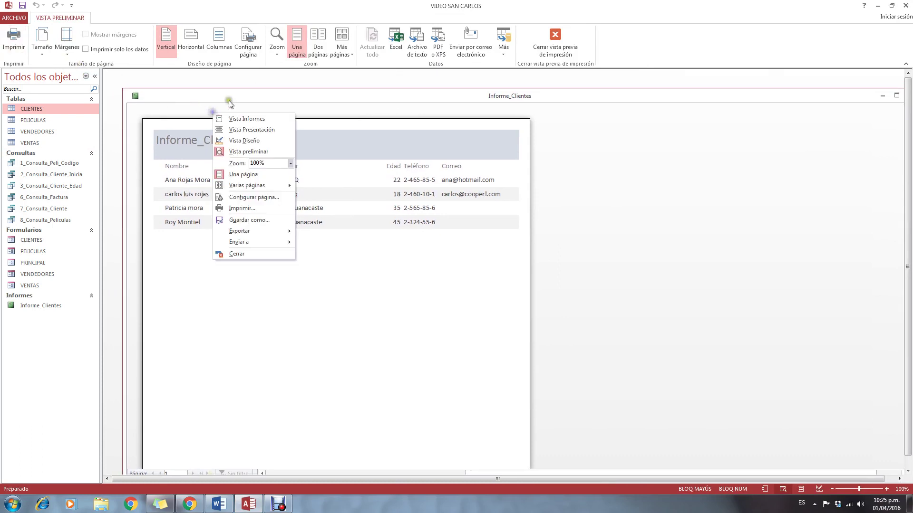
pyautogui.click(238, 140)
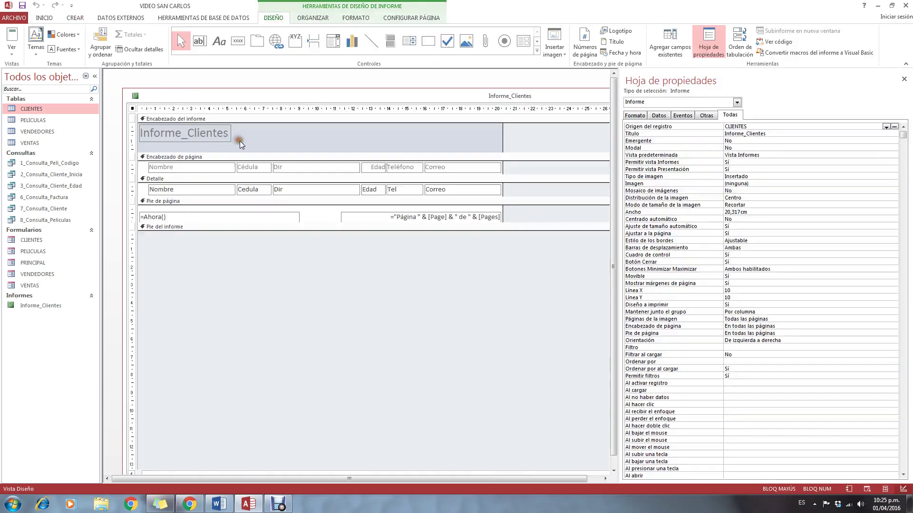
pyautogui.moveTo(265, 150); pyautogui.dragTo(261, 215)
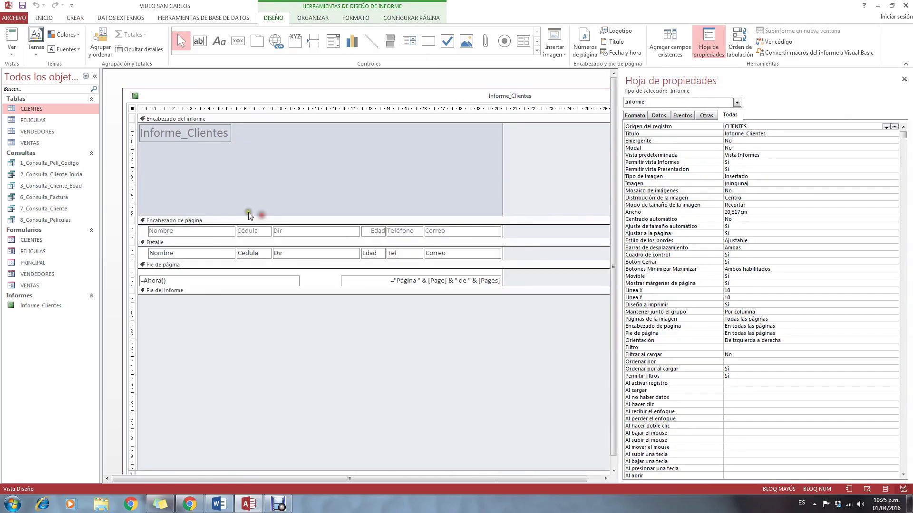
# - Try to copy the logo, Video San Carlos label and CLIENTES title from the CLIENTES form into the report header
pyautogui.rightClick(46, 242)
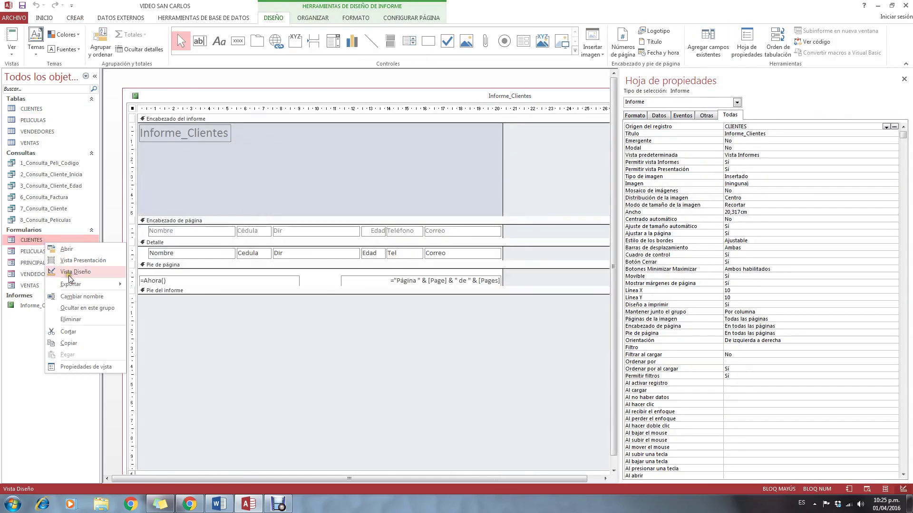
pyautogui.click(68, 273)
pyautogui.click(183, 161)
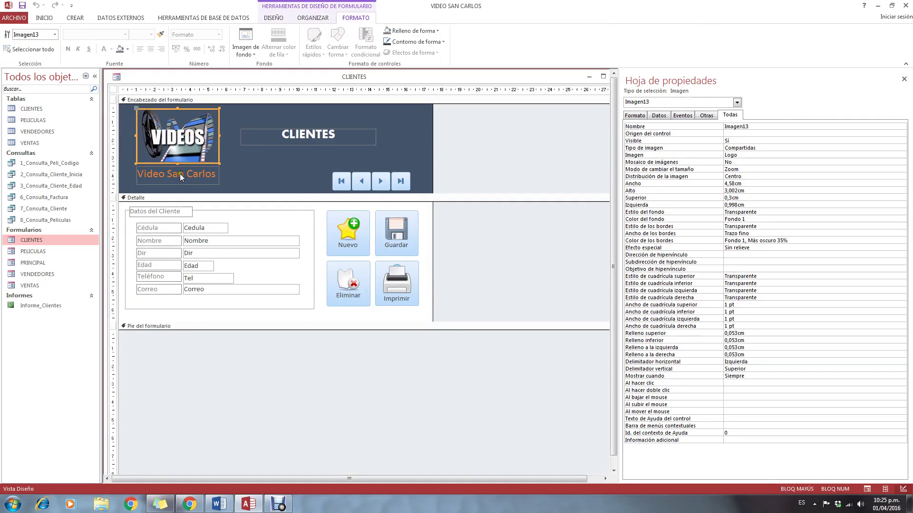
pyautogui.keyDown('shift'); pyautogui.click(180, 173); pyautogui.keyUp('shift')
pyautogui.rightClick(159, 179)
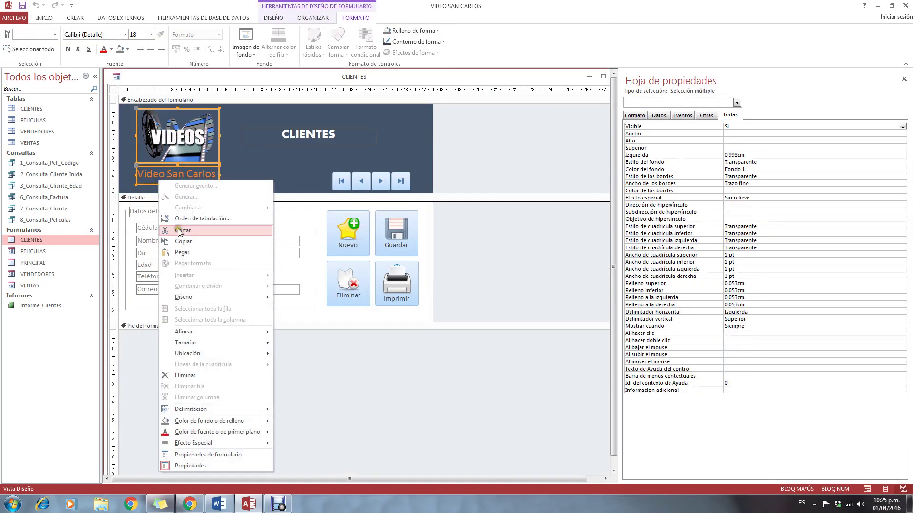
pyautogui.keyDown('shift'); pyautogui.click(285, 138); pyautogui.keyUp('shift')
pyautogui.rightClick(285, 137)
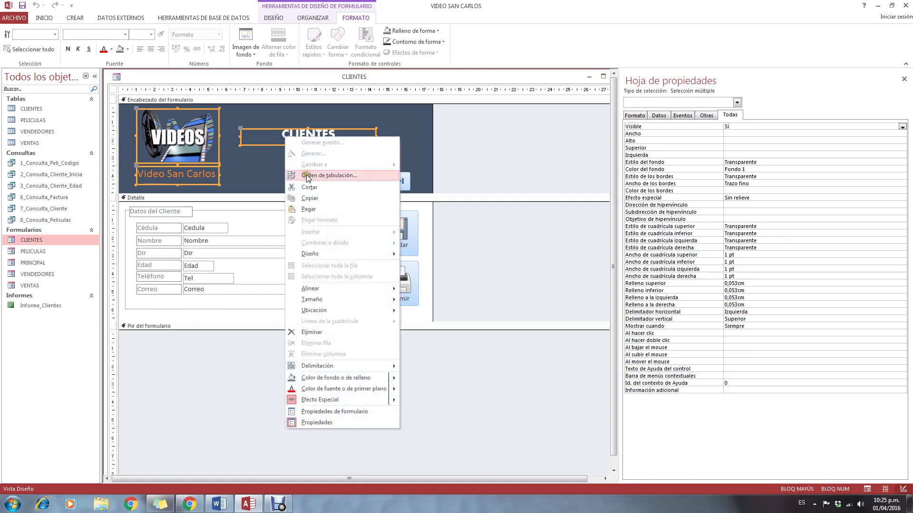
pyautogui.click(306, 198)
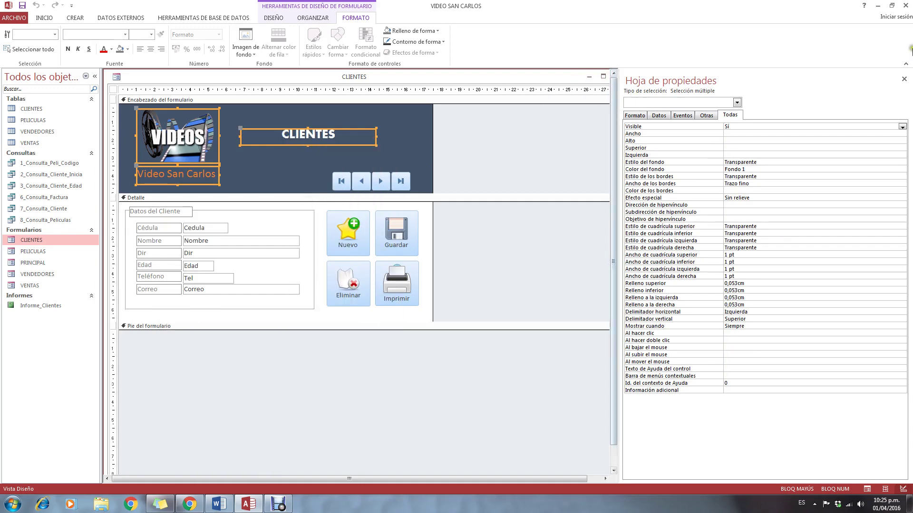
pyautogui.click(903, 79)
pyautogui.click(617, 77)
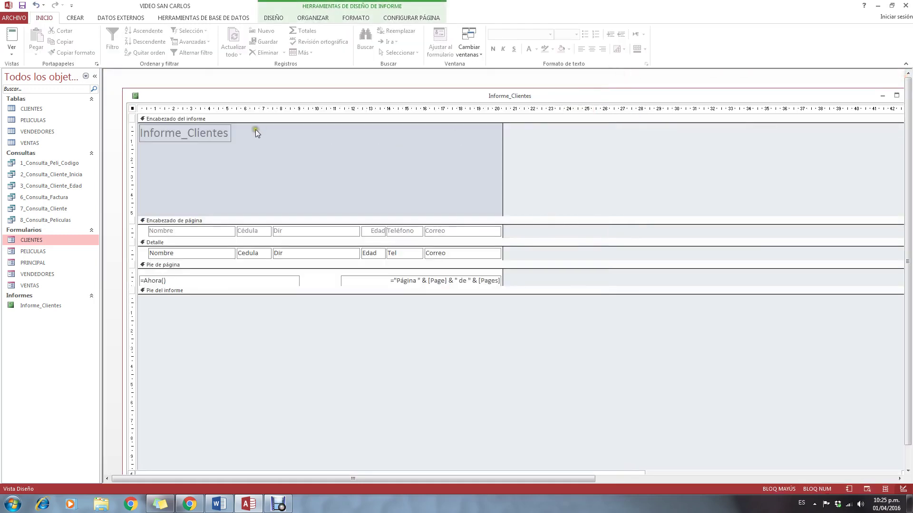
pyautogui.rightClick(262, 140)
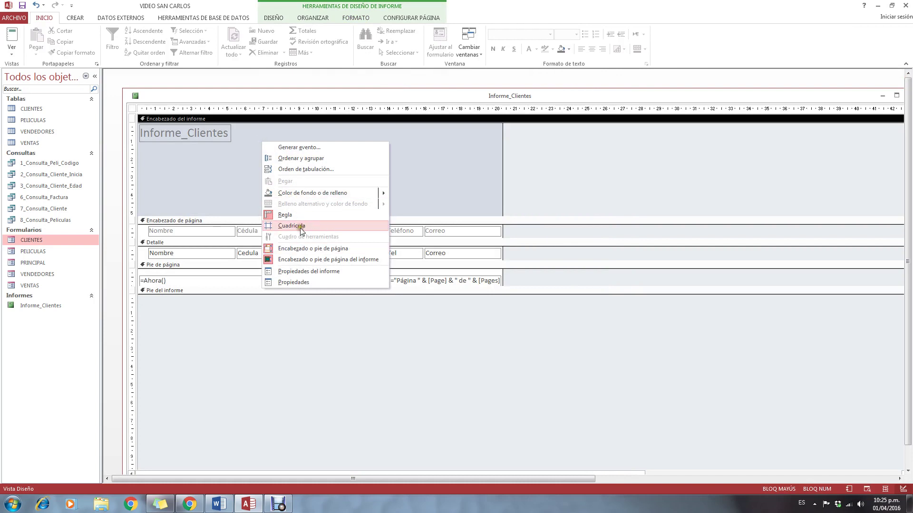
pyautogui.click(228, 204)
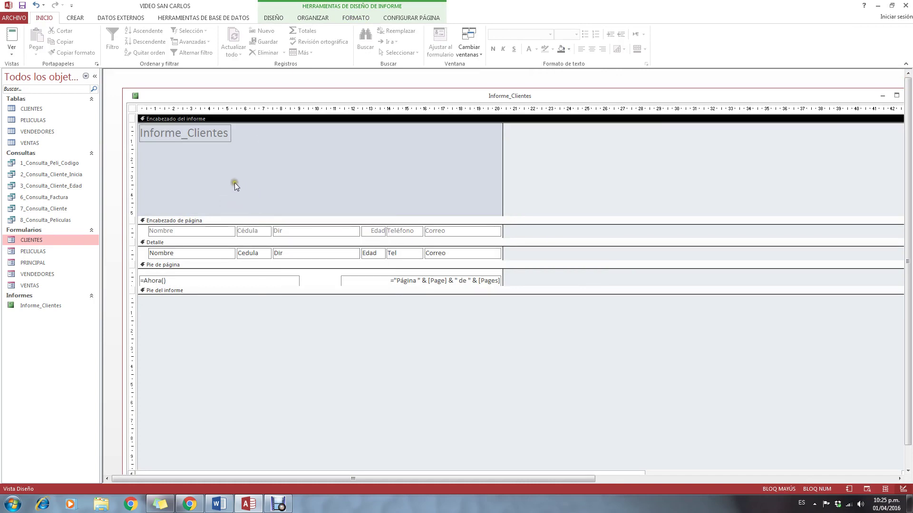
# - Copy the logo, Video San Carlos label and CLIENTES title from the CLIENTES form's header and paste them into the report header
pyautogui.rightClick(55, 241)
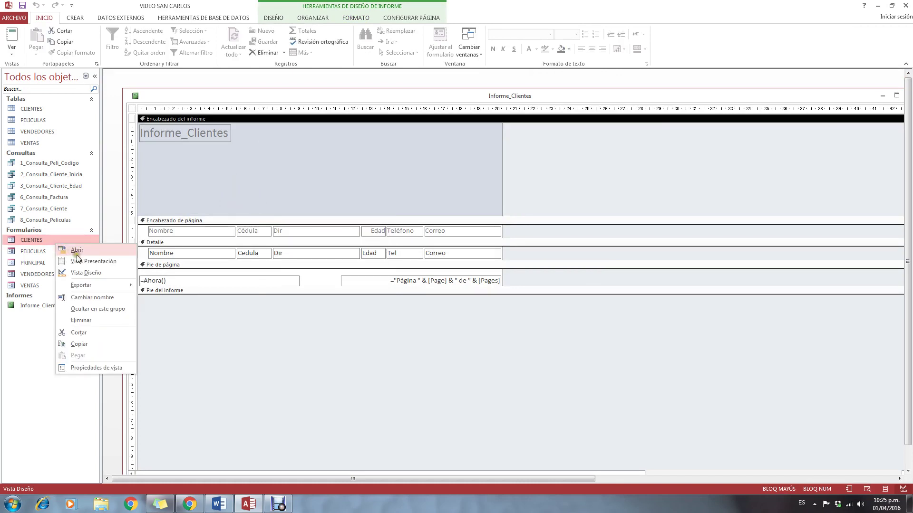
pyautogui.click(87, 274)
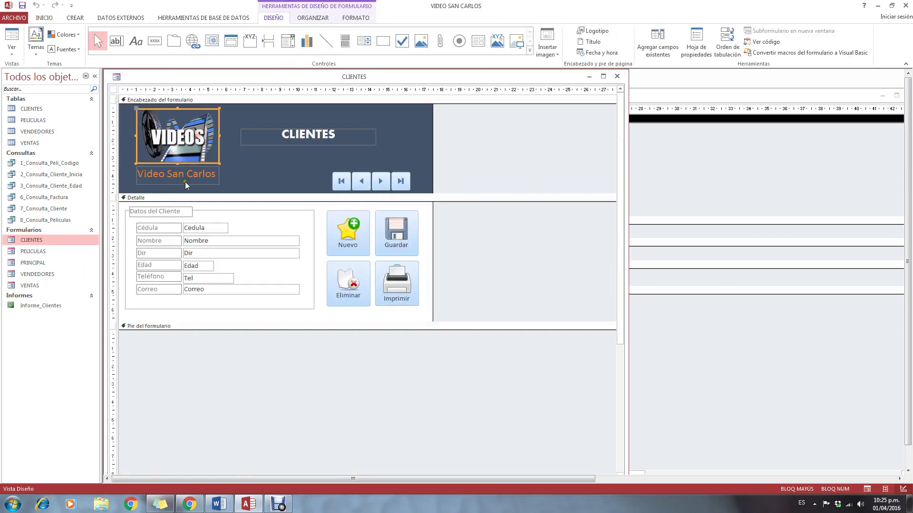
pyautogui.click(264, 137)
pyautogui.rightClick(264, 135)
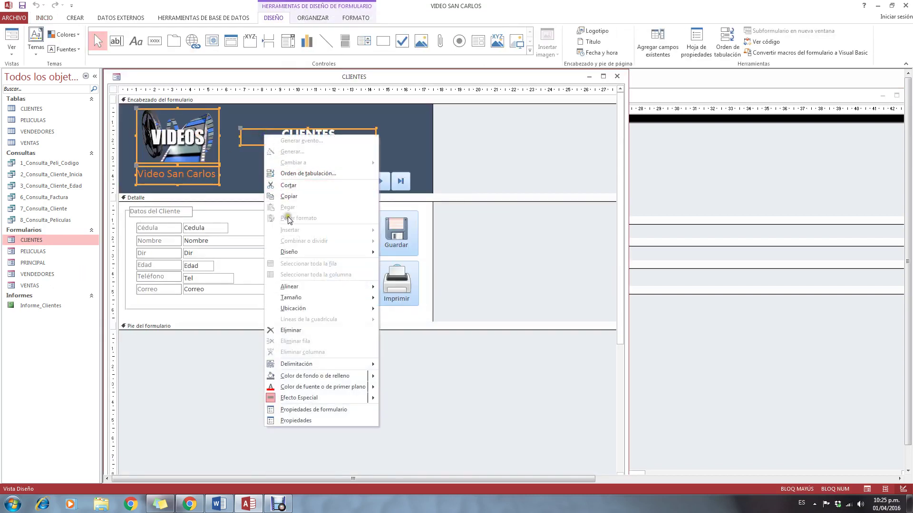
pyautogui.click(291, 199)
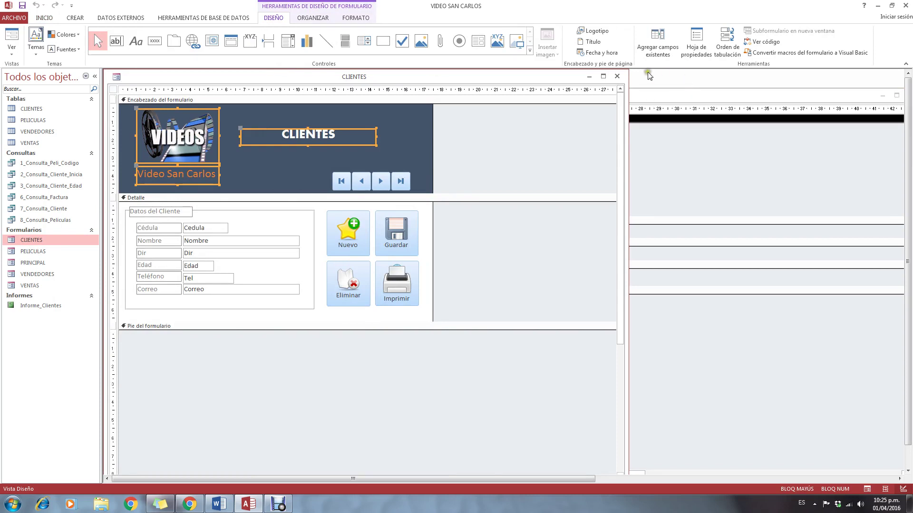
pyautogui.click(618, 76)
pyautogui.rightClick(248, 165)
pyautogui.click(276, 200)
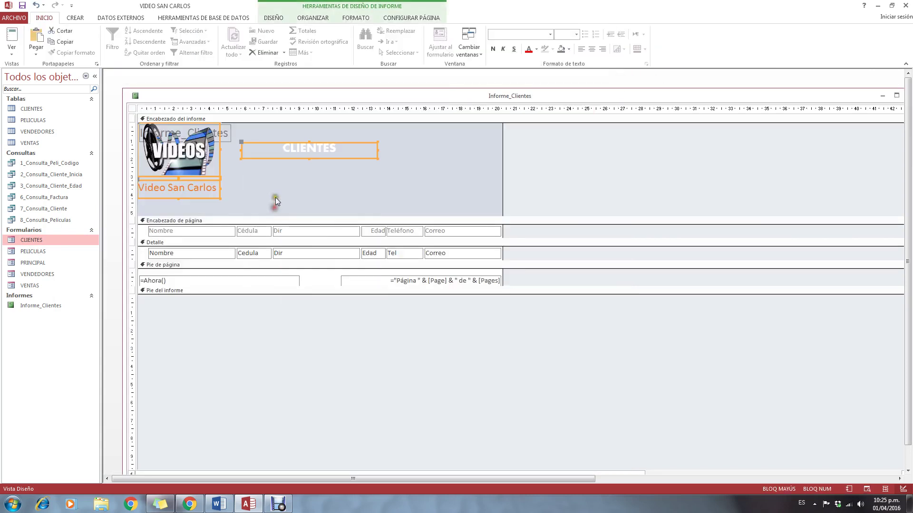
# - Delete the default Informe_Clientes title and position the logo, Video San Carlos label and CLIENTES title inside the report header
pyautogui.moveTo(209, 162); pyautogui.dragTo(237, 176)
pyautogui.click(309, 184)
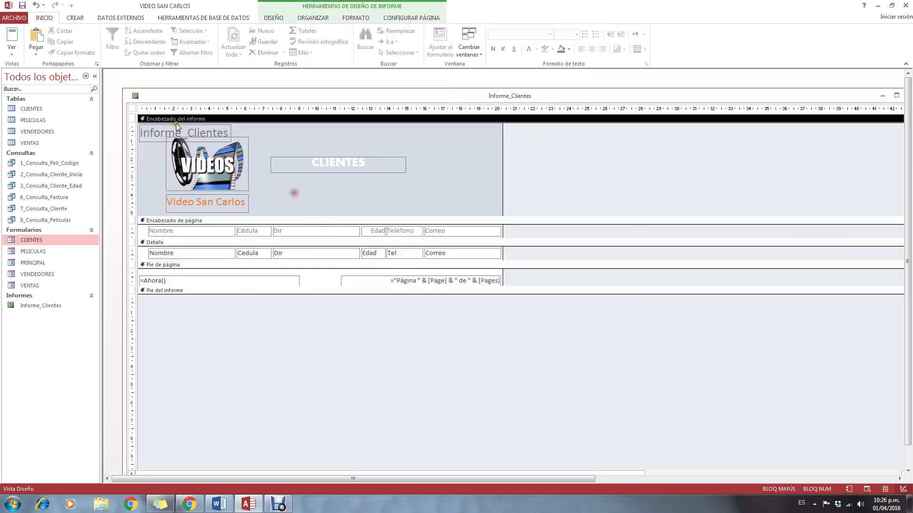
pyautogui.click(221, 136)
pyautogui.press('Delete')
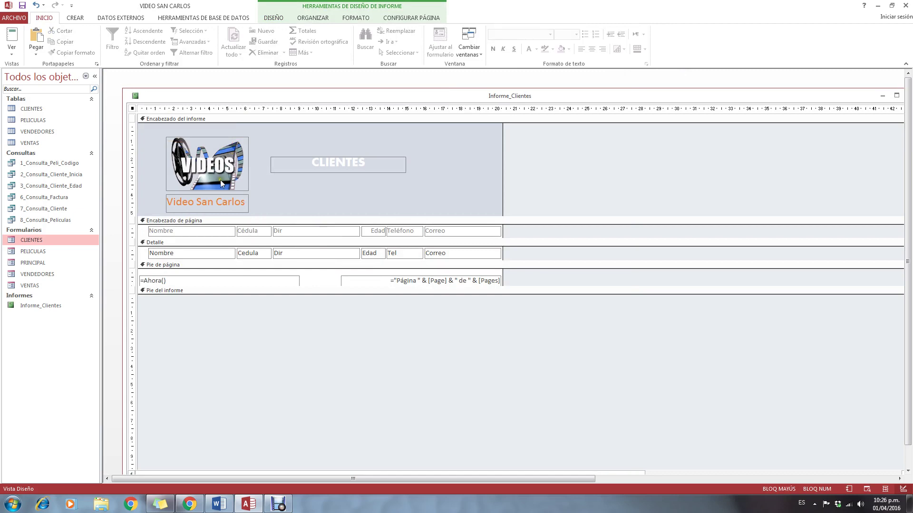
pyautogui.moveTo(409, 212); pyautogui.dragTo(170, 161)
pyautogui.moveTo(402, 167); pyautogui.dragTo(385, 160)
pyautogui.click(411, 166)
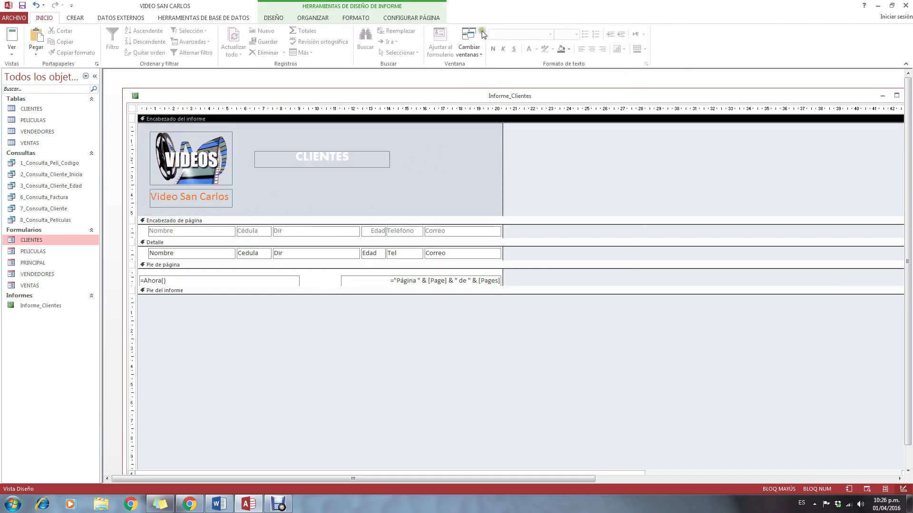
# - Fill the report header's background with white
pyautogui.click(425, 18)
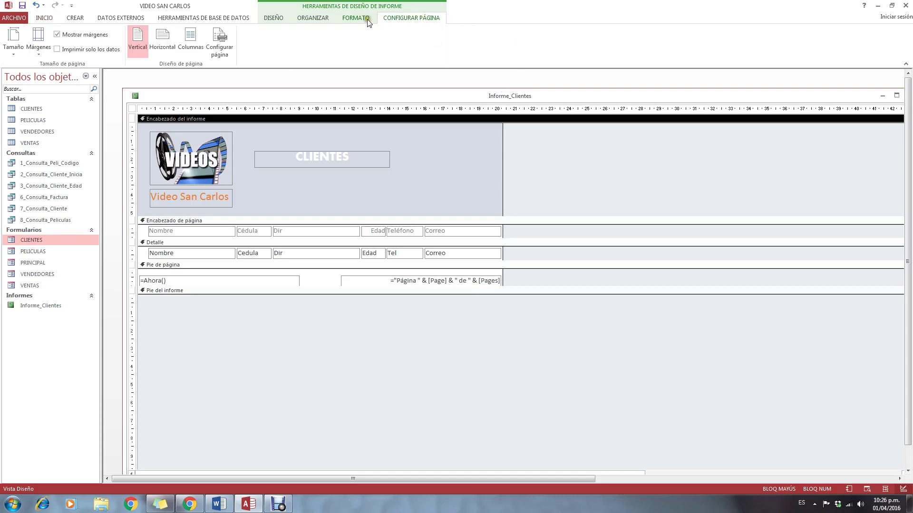
pyautogui.click(364, 19)
pyautogui.click(412, 31)
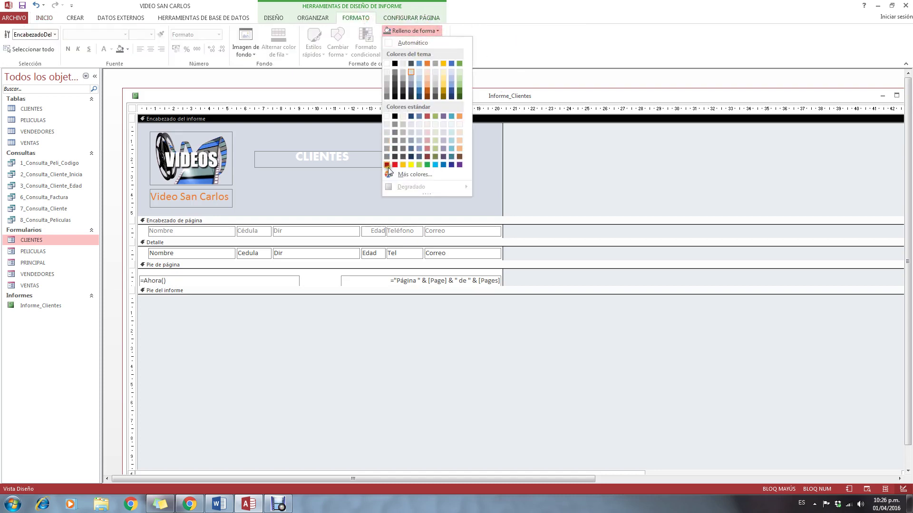
pyautogui.click(387, 63)
# - Set the CLIENTES title's font color in the report header to Automático (black)
pyautogui.click(359, 159)
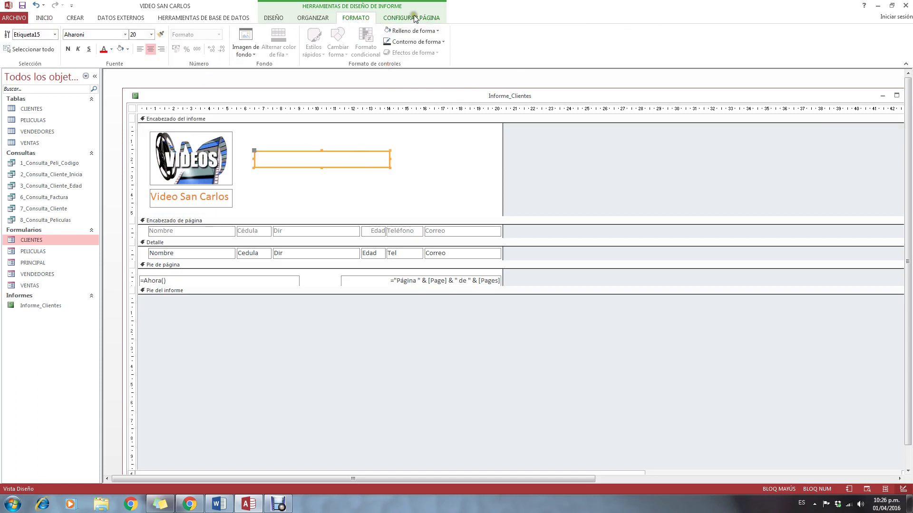
pyautogui.click(279, 21)
pyautogui.click(314, 20)
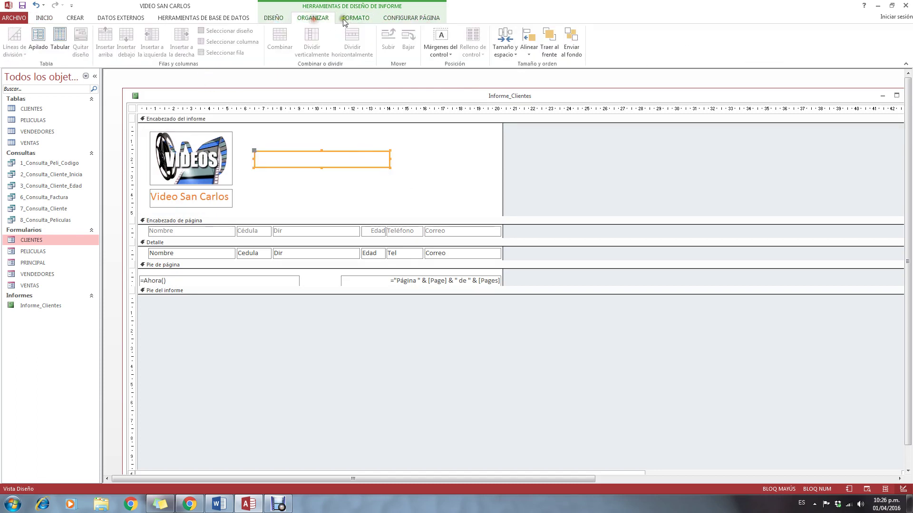
pyautogui.click(349, 20)
pyautogui.click(111, 49)
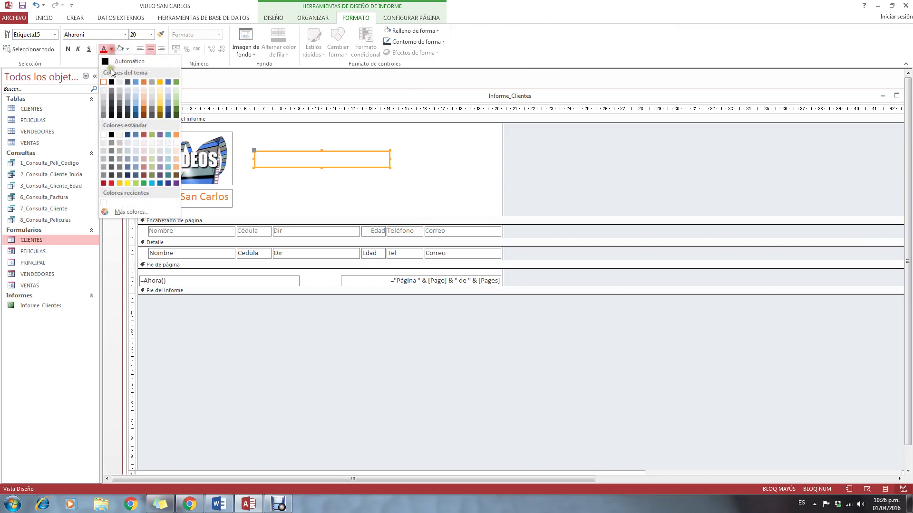
pyautogui.click(108, 59)
pyautogui.click(360, 204)
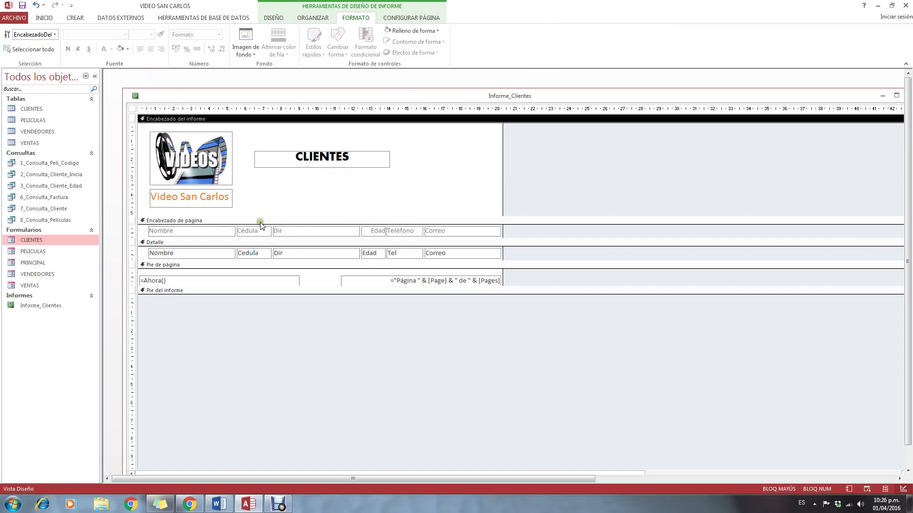
# - Enlarge the Detail section to about 4 cm and place Cédula before Nombre in both the page header and Detail
pyautogui.moveTo(339, 262); pyautogui.dragTo(339, 317)
pyautogui.click(256, 243)
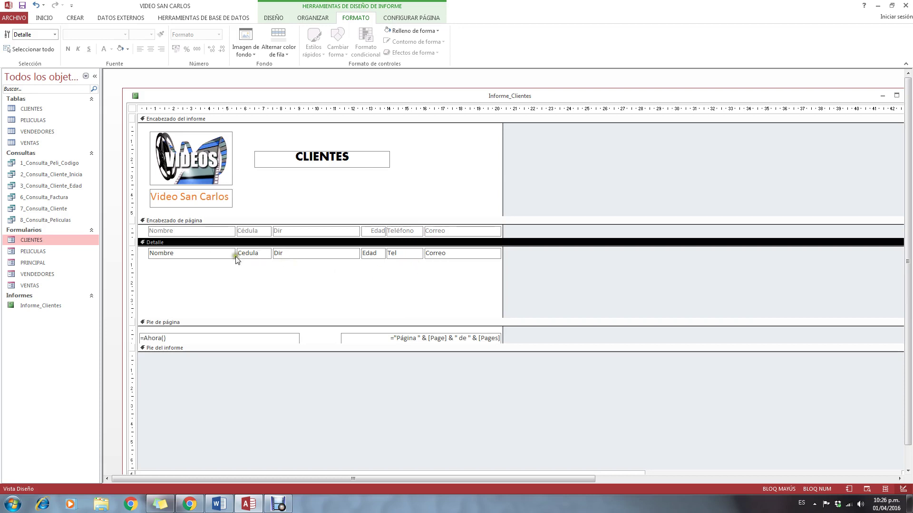
pyautogui.moveTo(242, 258); pyautogui.dragTo(239, 233)
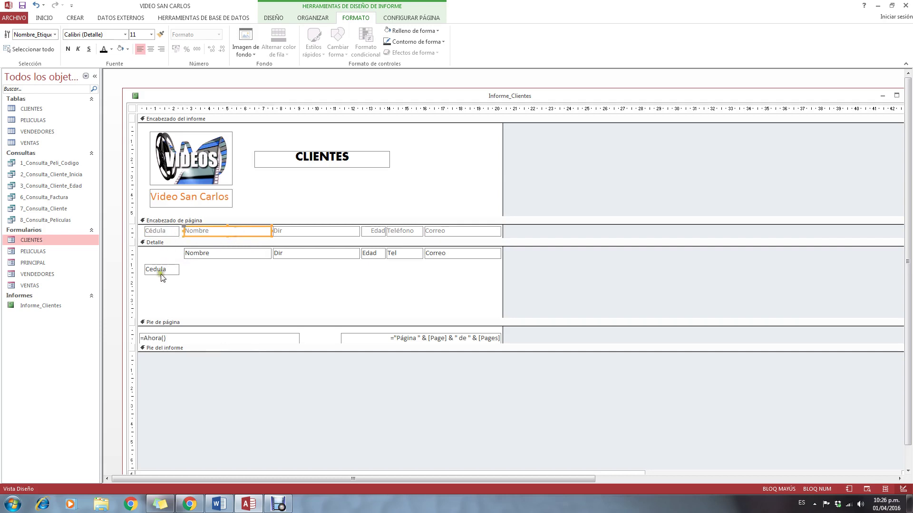
pyautogui.moveTo(161, 275); pyautogui.dragTo(160, 256)
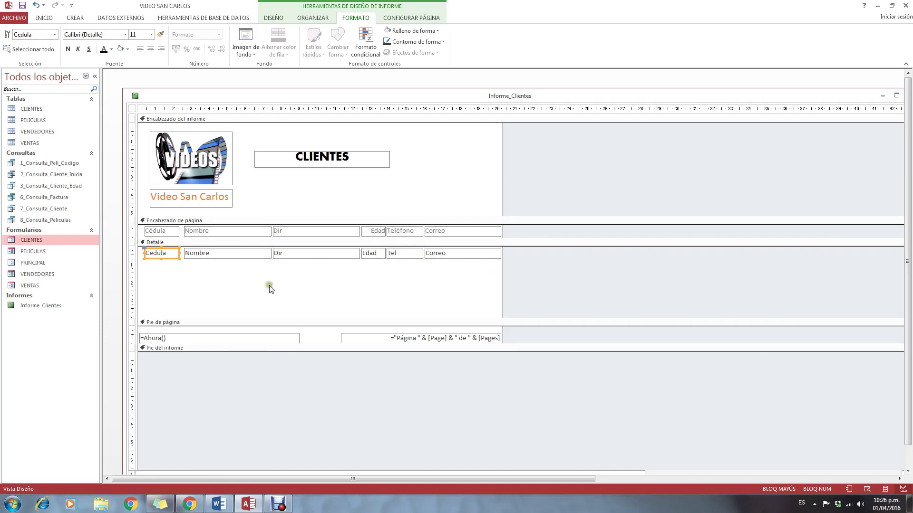
# - Reposition the date and page-number fields within the page footer and slightly reduce the Detail section's height
pyautogui.moveTo(176, 338); pyautogui.dragTo(181, 337)
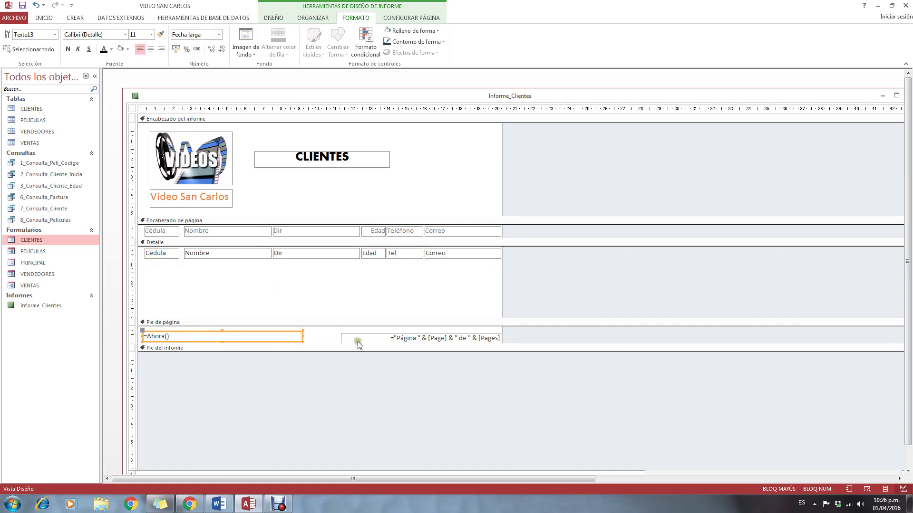
pyautogui.moveTo(354, 339); pyautogui.dragTo(347, 338)
pyautogui.moveTo(263, 338); pyautogui.dragTo(257, 335)
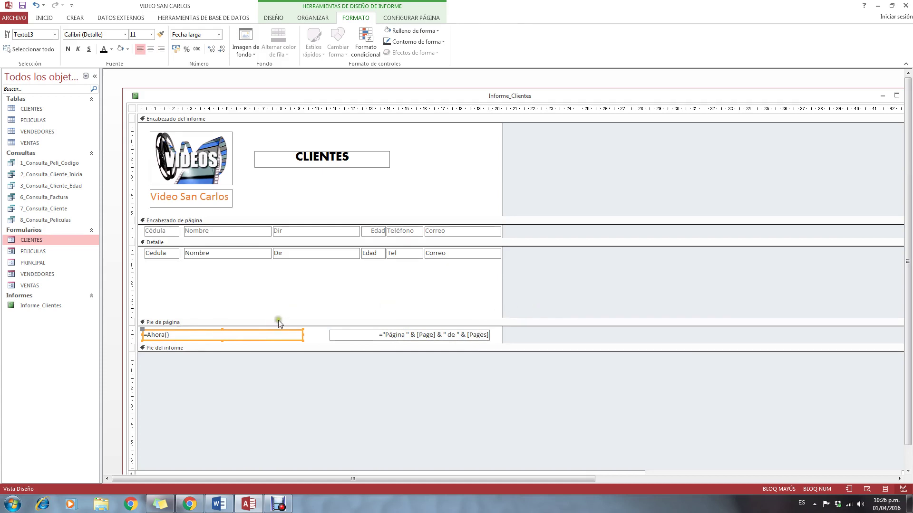
pyautogui.moveTo(266, 318); pyautogui.dragTo(240, 309)
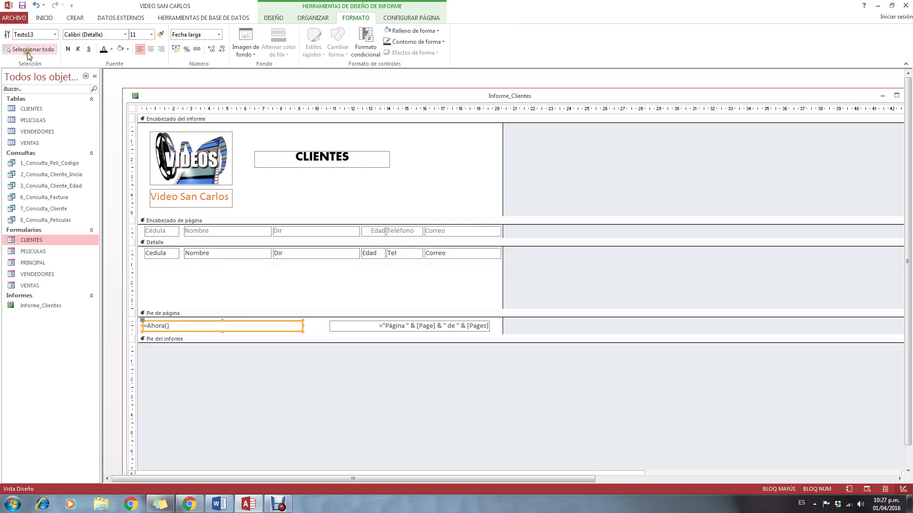
# - Check the Informe_Clientes layout and record spacing in print preview, and return to Design view
pyautogui.click(273, 18)
pyautogui.click(12, 48)
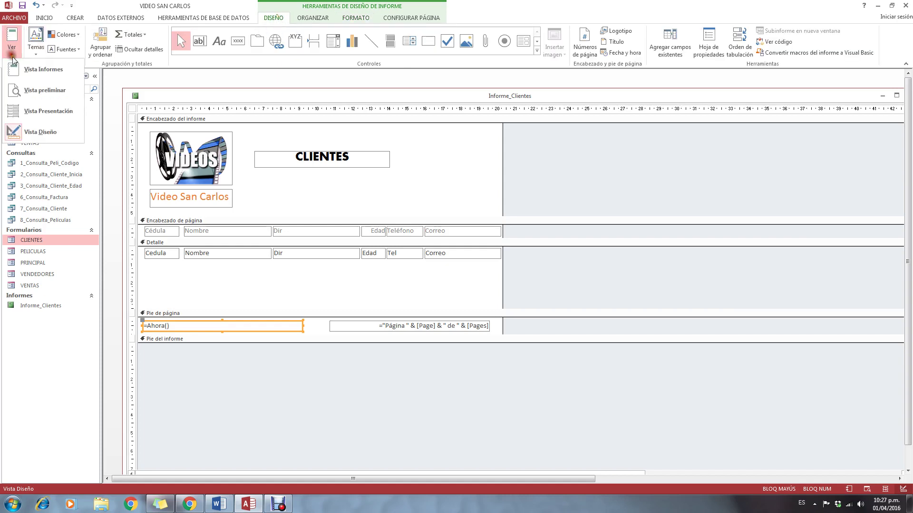
pyautogui.click(22, 91)
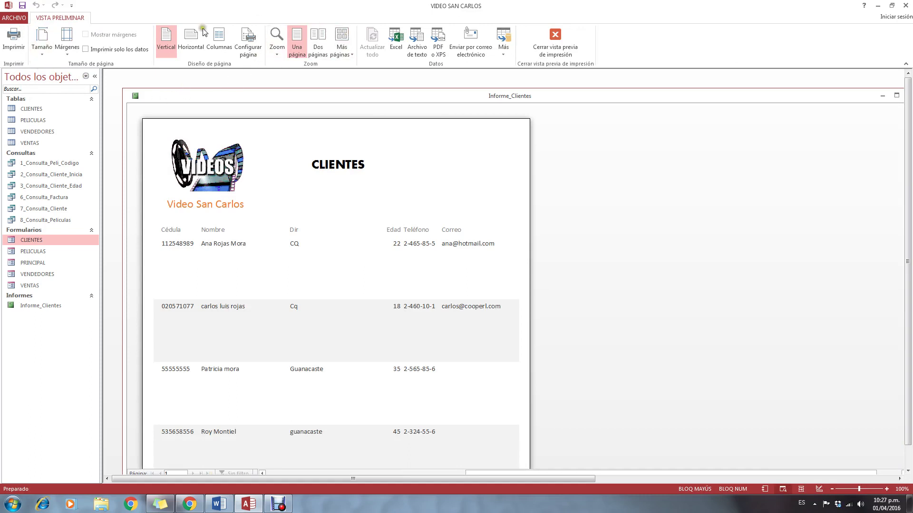
pyautogui.rightClick(245, 129)
pyautogui.click(259, 156)
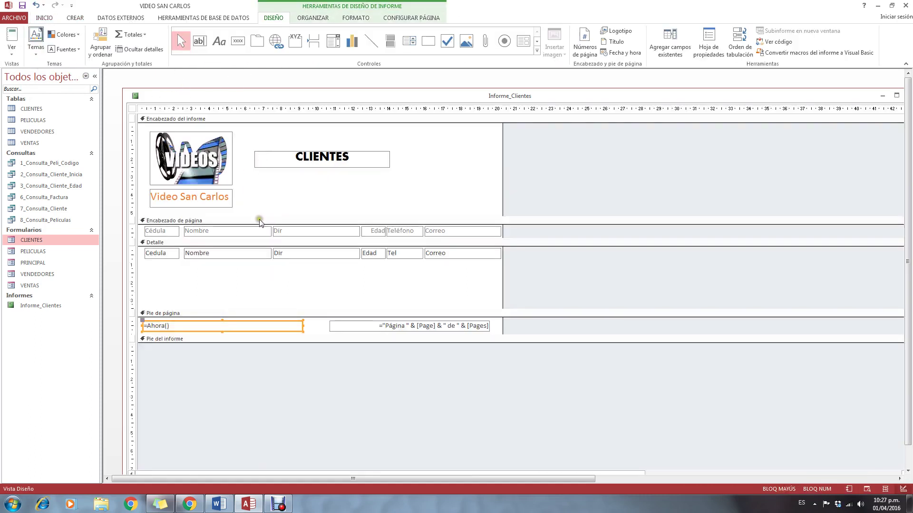
# - Shrink the Detail section to the height of its field row and show the report in print preview
pyautogui.moveTo(194, 310); pyautogui.dragTo(201, 259)
pyautogui.click(12, 47)
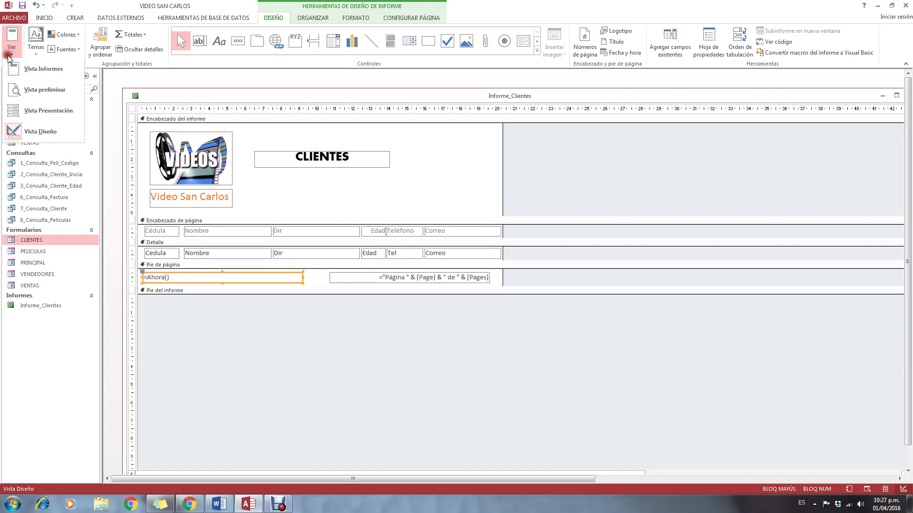
pyautogui.click(21, 92)
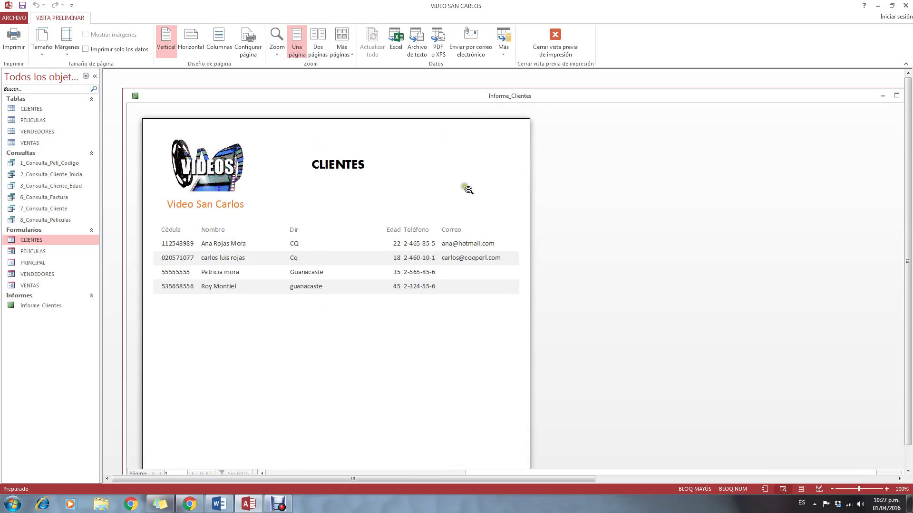
# - Close the Informe_Clientes report and save its design changes
pyautogui.moveTo(835, 96); pyautogui.dragTo(789, 101)
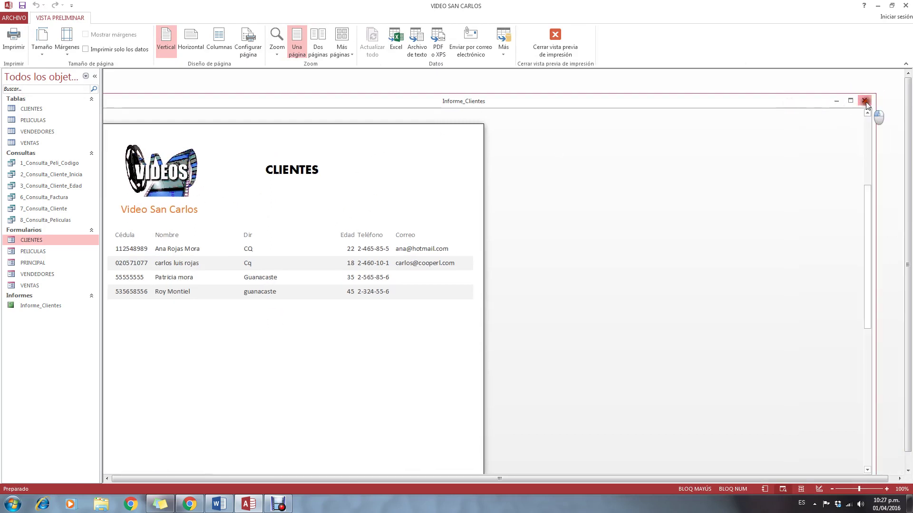
pyautogui.click(864, 100)
pyautogui.click(424, 280)
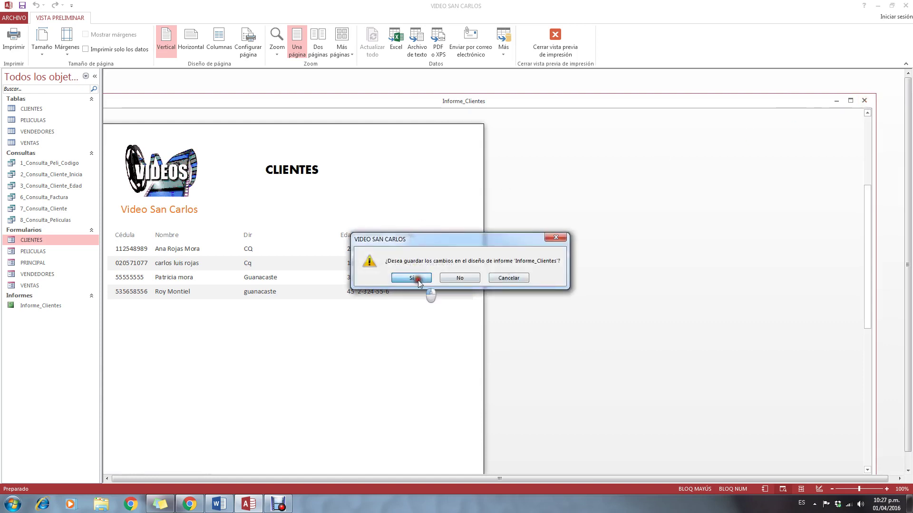
# - Open the CLIENTES form in Design view and extend its Detail section to about 11 cm high
pyautogui.rightClick(47, 240)
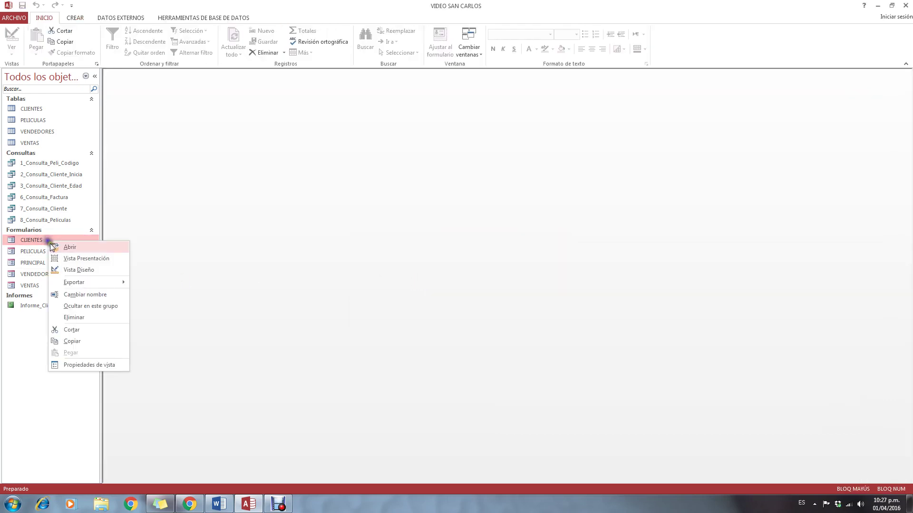
pyautogui.click(86, 269)
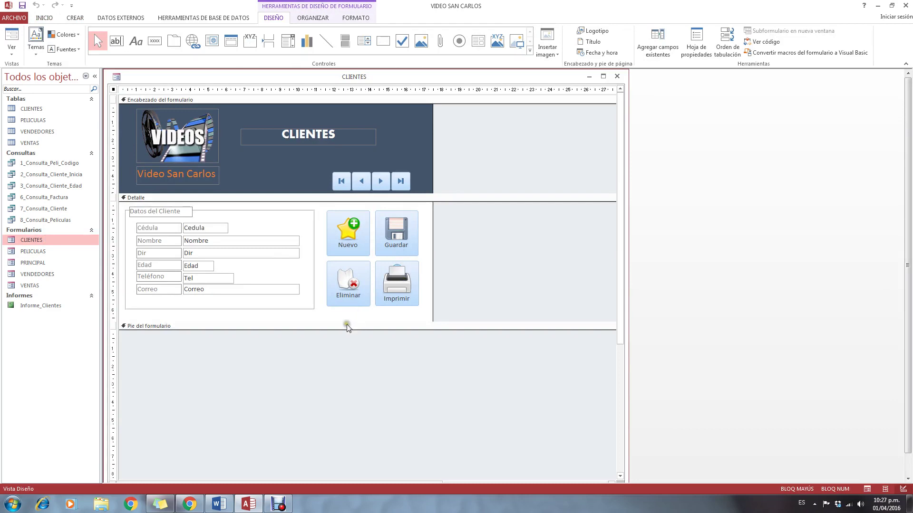
pyautogui.moveTo(349, 321); pyautogui.dragTo(365, 399)
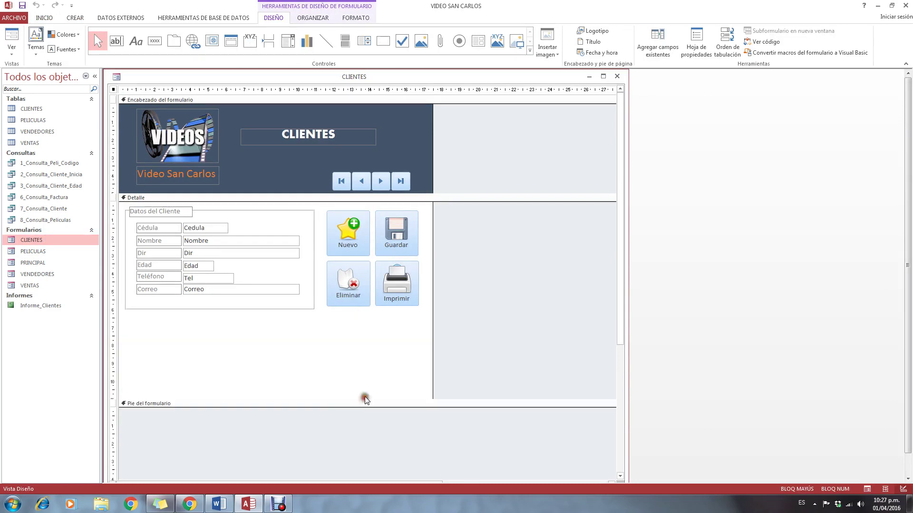
# - Draw a command button below Eliminar and assign it the Abrir formulario action from Operaciones con formularios
pyautogui.click(154, 40)
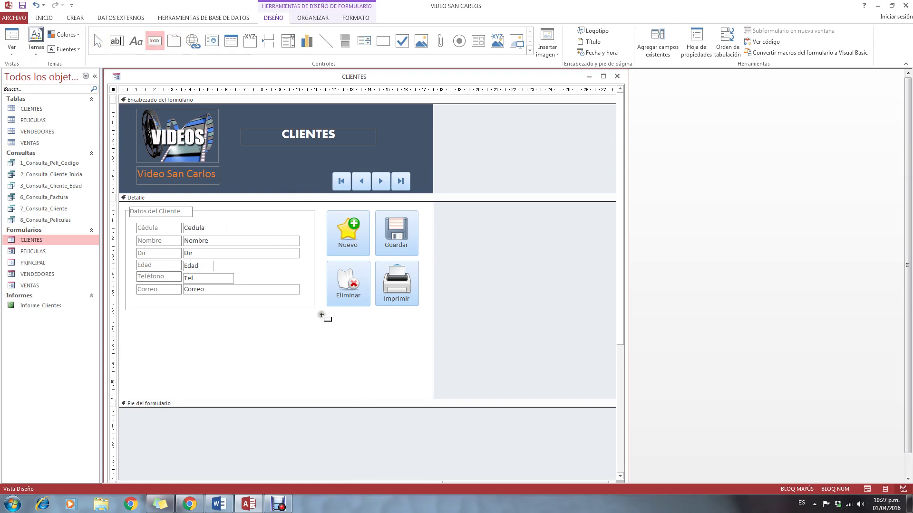
pyautogui.moveTo(323, 317)
pyautogui.mouseDown()
pyautogui.moveTo(364, 349)
pyautogui.moveTo(374, 342)
pyautogui.mouseUp()
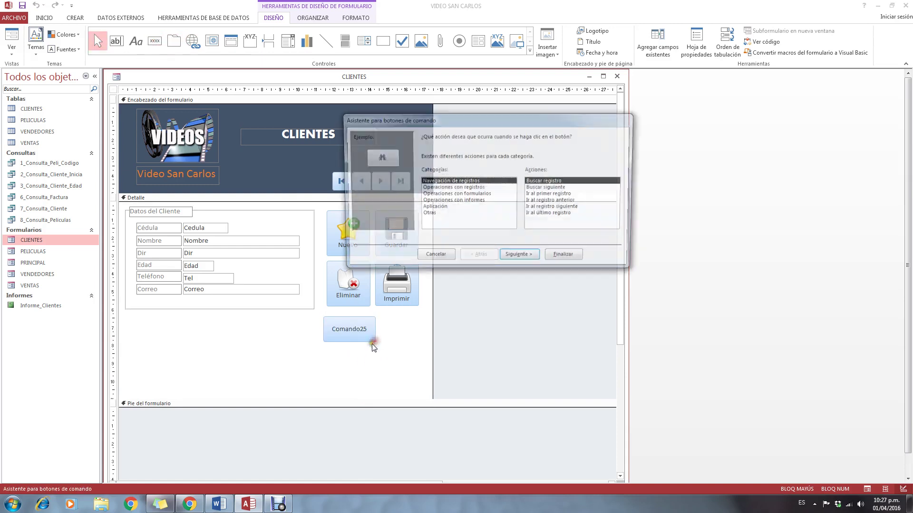
pyautogui.click(462, 195)
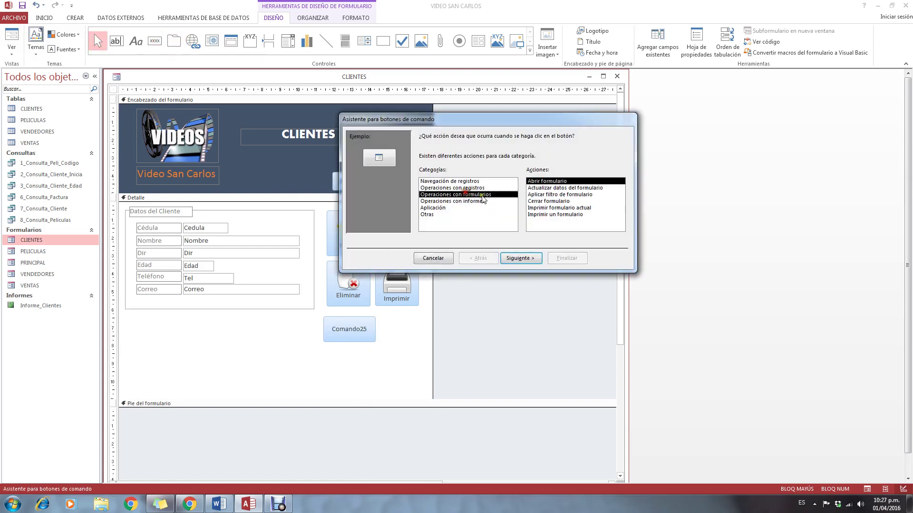
pyautogui.click(526, 263)
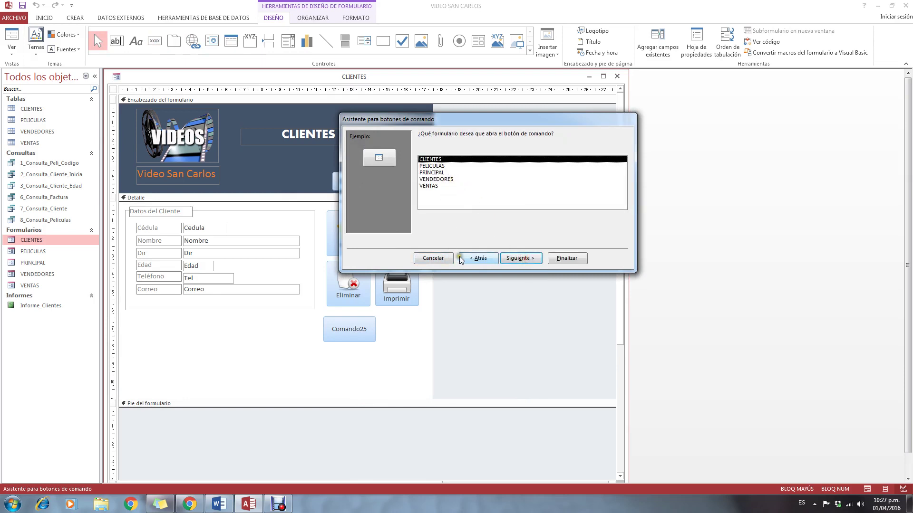
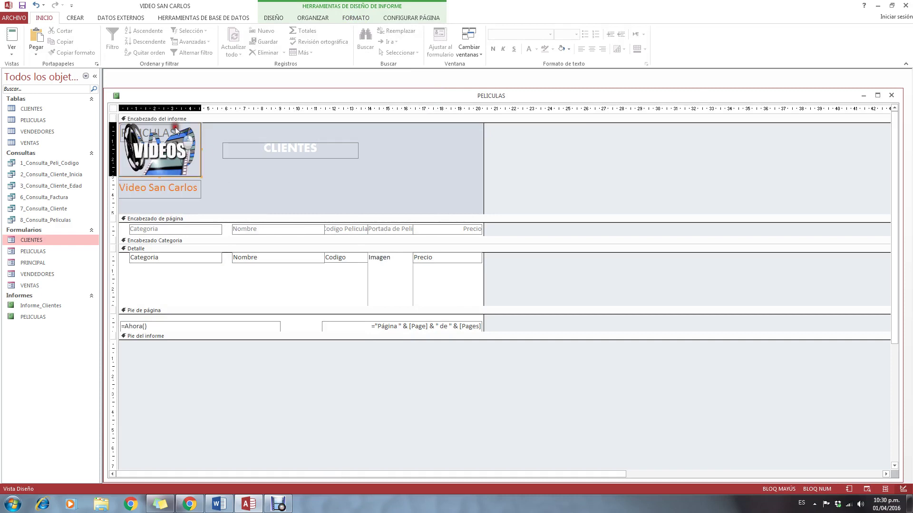
# - Adjust the logo in the PELICULAS report header and delete the default PELICULAS title behind it
pyautogui.moveTo(176, 127)
pyautogui.mouseDown()
pyautogui.moveTo(213, 157)
pyautogui.moveTo(162, 138)
pyautogui.mouseUp()
pyautogui.click(145, 134)
pyautogui.press('Delete')
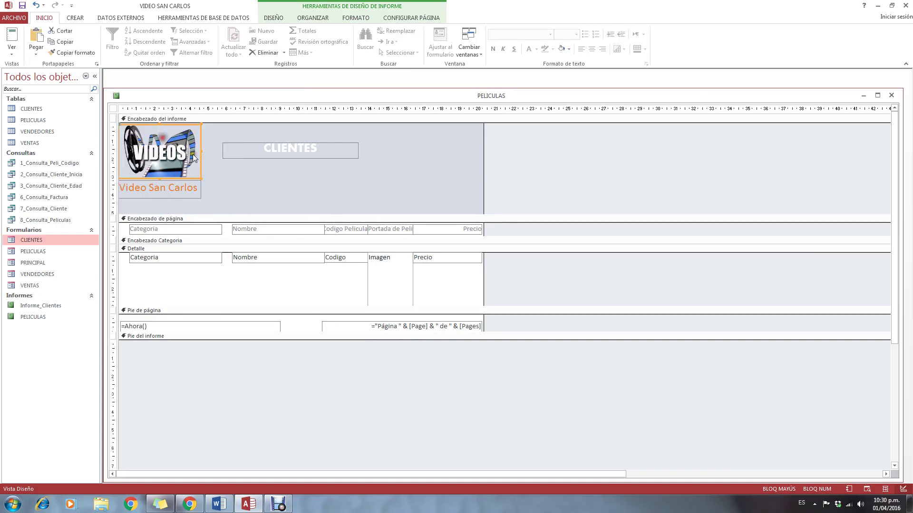
# - Change the pasted CLIENTES title in the report header to PELICULAS
pyautogui.click(281, 150)
pyautogui.click(286, 150)
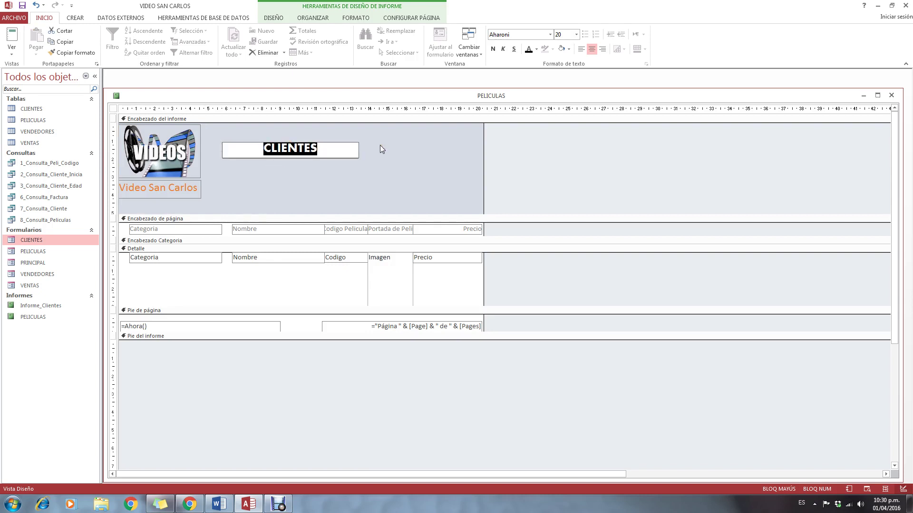
pyautogui.write('pe')
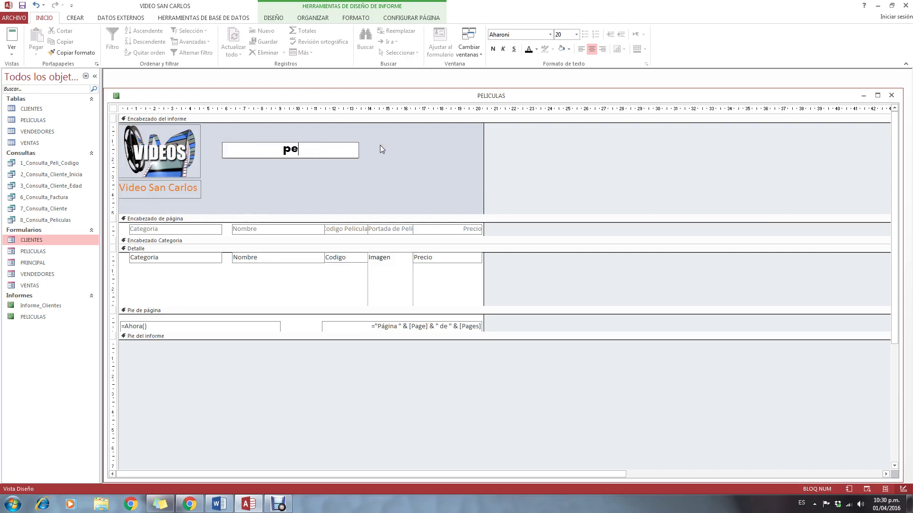
pyautogui.press('BackSpace')
pyautogui.press('capslock')
pyautogui.press('BackSpace')
pyautogui.write('PELICU')
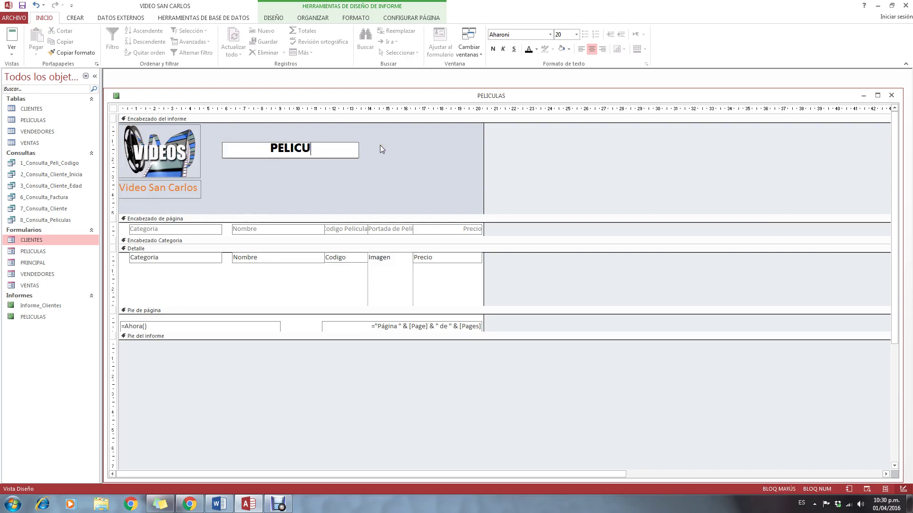
pyautogui.write('LAS')
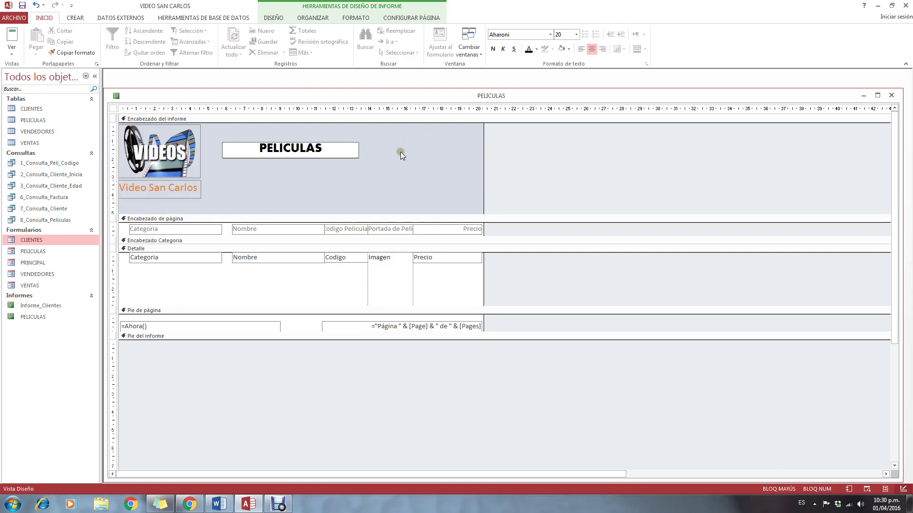
# - Reorder the Precio and Imagen fields in the Detail section and their page header labels so Precio comes before Imagen
pyautogui.click(353, 193)
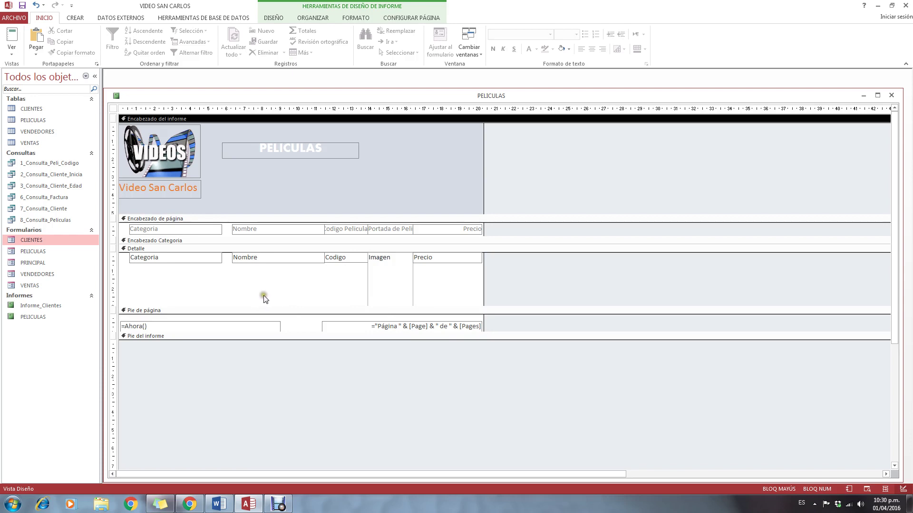
pyautogui.click(380, 278)
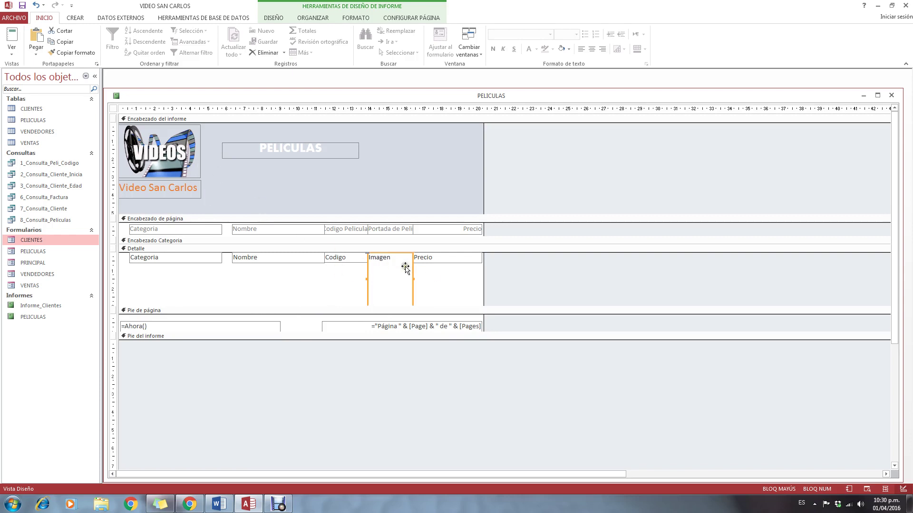
pyautogui.moveTo(435, 268); pyautogui.dragTo(309, 296)
pyautogui.moveTo(377, 284); pyautogui.dragTo(443, 284)
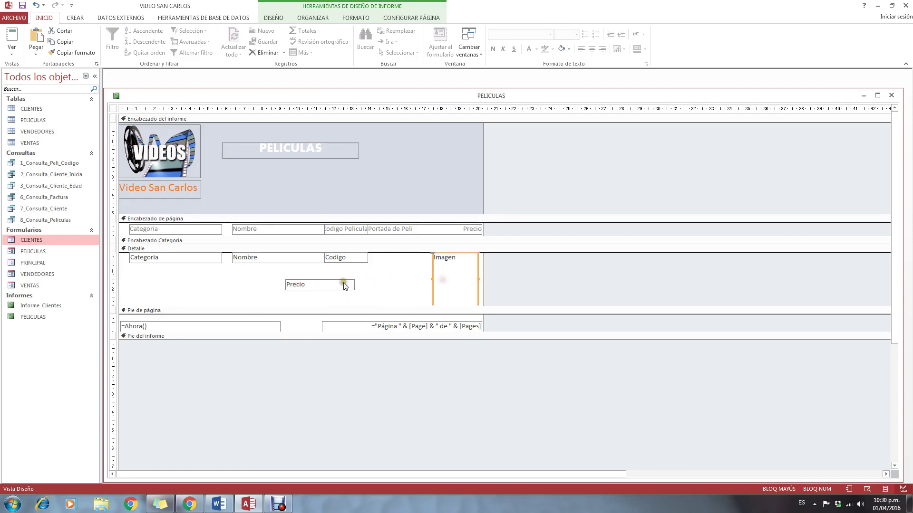
pyautogui.moveTo(344, 286)
pyautogui.mouseDown()
pyautogui.moveTo(418, 267)
pyautogui.moveTo(429, 255)
pyautogui.moveTo(421, 257)
pyautogui.moveTo(429, 214)
pyautogui.moveTo(417, 231)
pyautogui.moveTo(479, 232)
pyautogui.mouseUp()
pyautogui.click(429, 279)
pyautogui.click(392, 233)
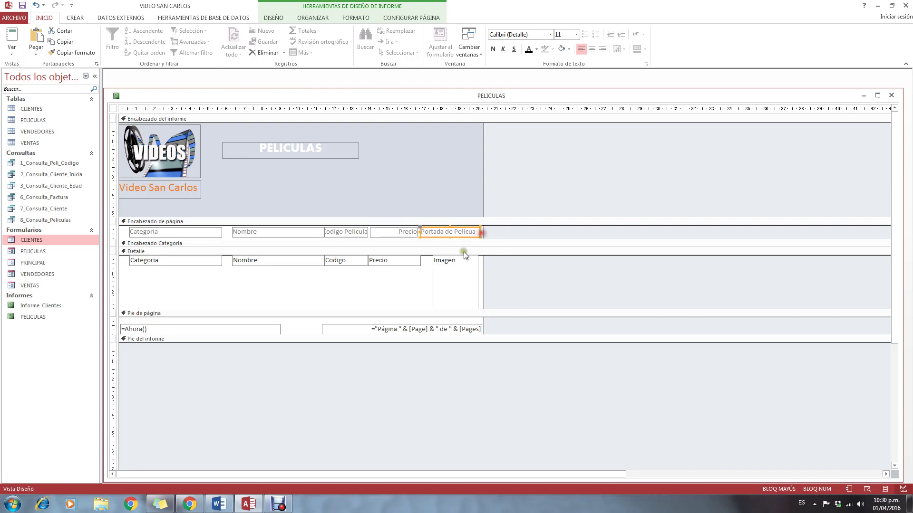
# - Resize the Imagen field to about 3.2 by 1.9 cm beside Precio and shrink the Detail section to about 2 cm high
pyautogui.click(450, 266)
pyautogui.moveTo(432, 282); pyautogui.dragTo(422, 282)
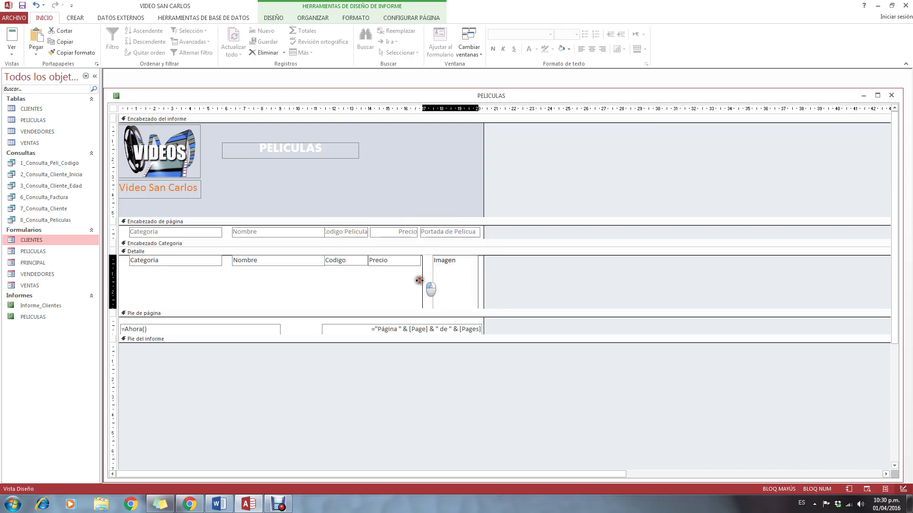
pyautogui.moveTo(488, 310); pyautogui.dragTo(449, 289)
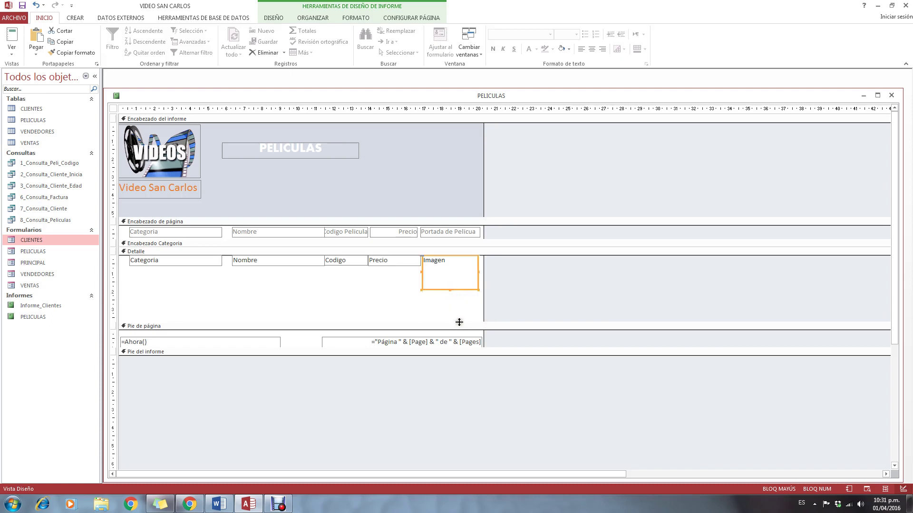
pyautogui.moveTo(459, 322); pyautogui.dragTo(458, 292)
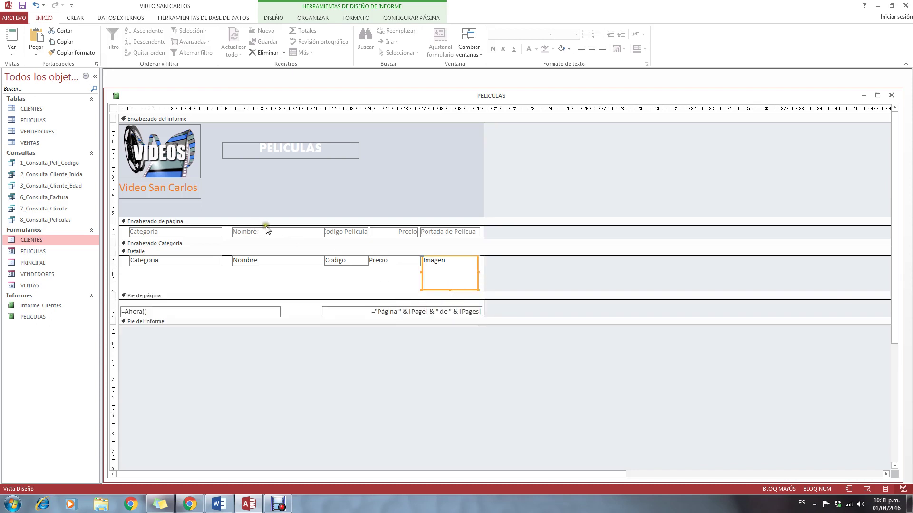
# - Set the report header's background to white and the PELICULAS title's font colour to black
pyautogui.click(256, 175)
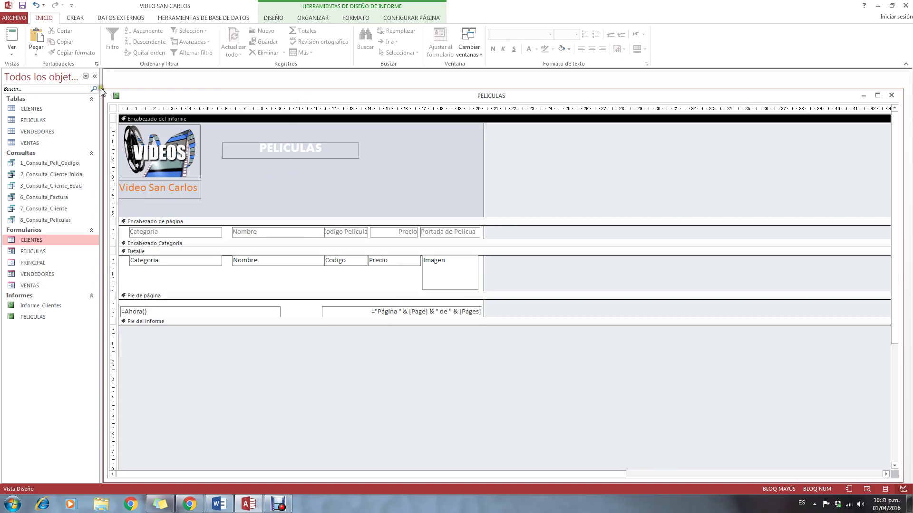
pyautogui.click(313, 18)
pyautogui.click(355, 18)
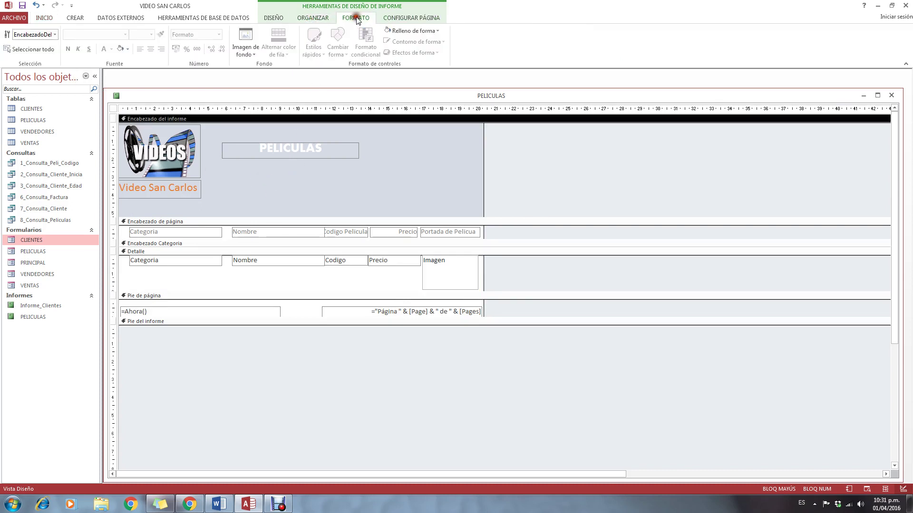
pyautogui.click(411, 31)
pyautogui.click(393, 61)
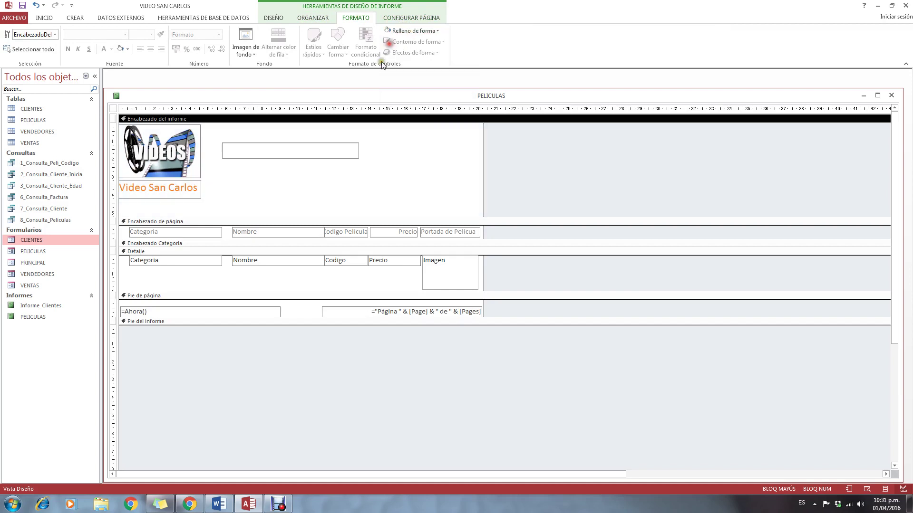
pyautogui.click(315, 151)
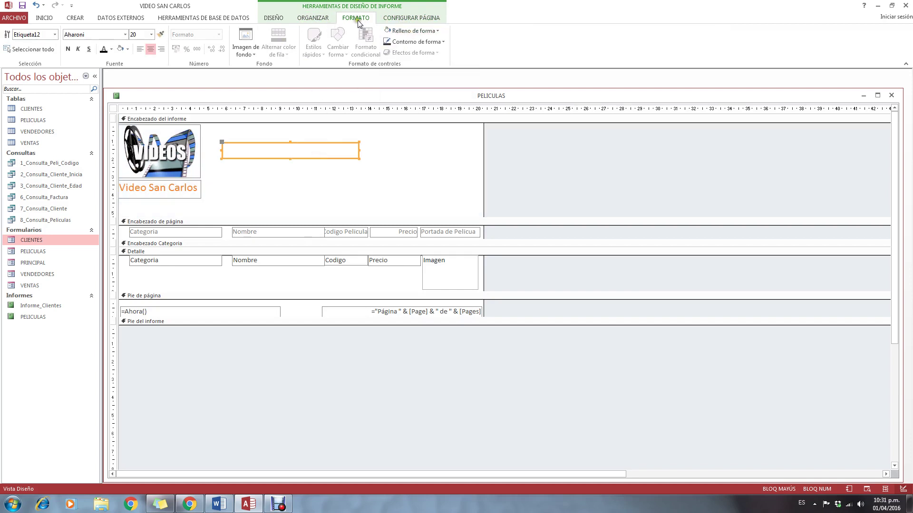
pyautogui.click(103, 49)
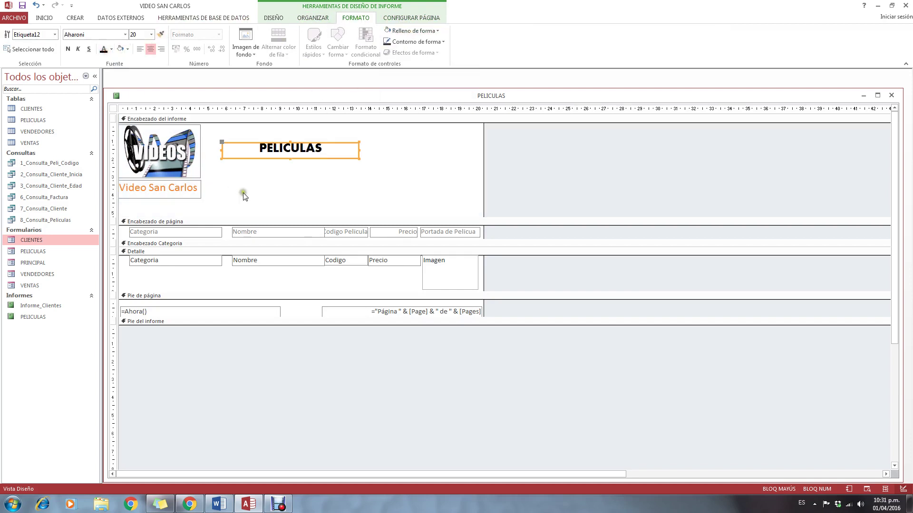
# - Reduce the report header to about 4.5 cm high, ending just below the Video San Carlos label
pyautogui.click(243, 192)
pyautogui.moveTo(293, 222)
pyautogui.mouseDown()
pyautogui.moveTo(281, 216)
pyautogui.moveTo(297, 212)
pyautogui.moveTo(293, 206)
pyautogui.mouseUp()
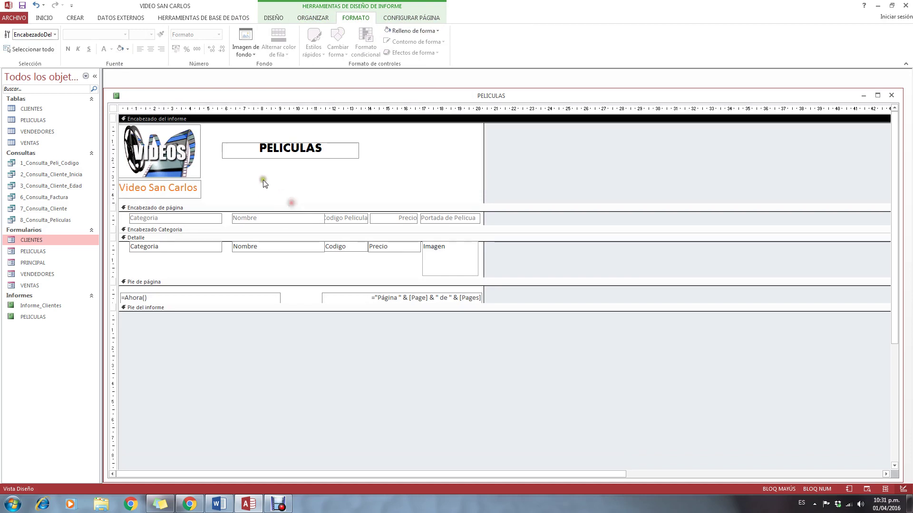
pyautogui.rightClick(302, 182)
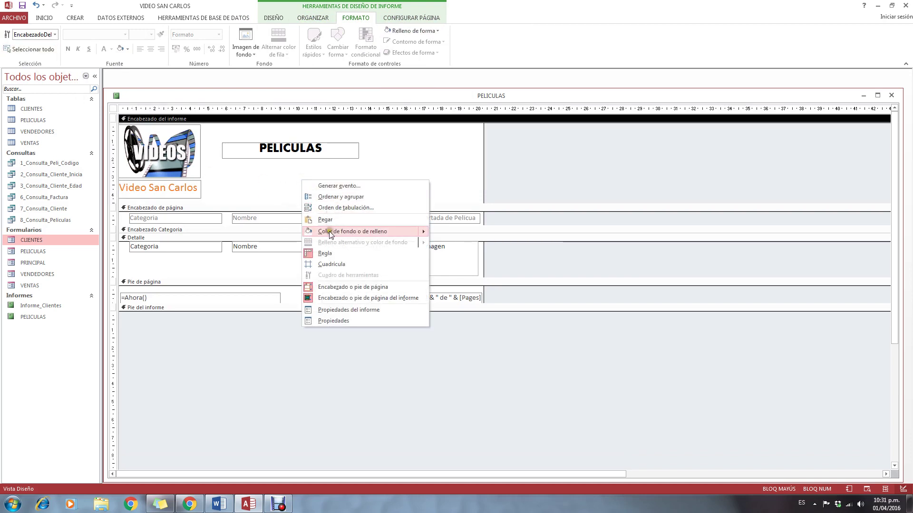
pyautogui.click(246, 182)
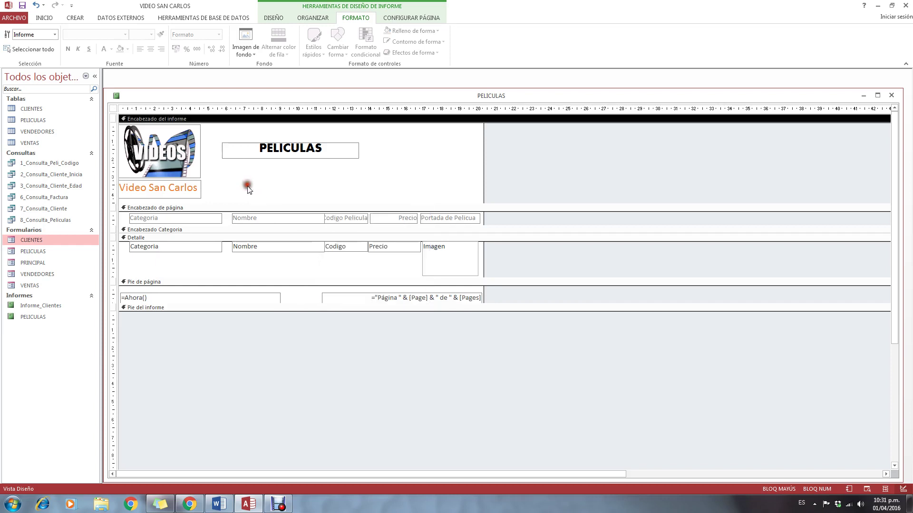
pyautogui.moveTo(150, 101); pyautogui.dragTo(196, 94)
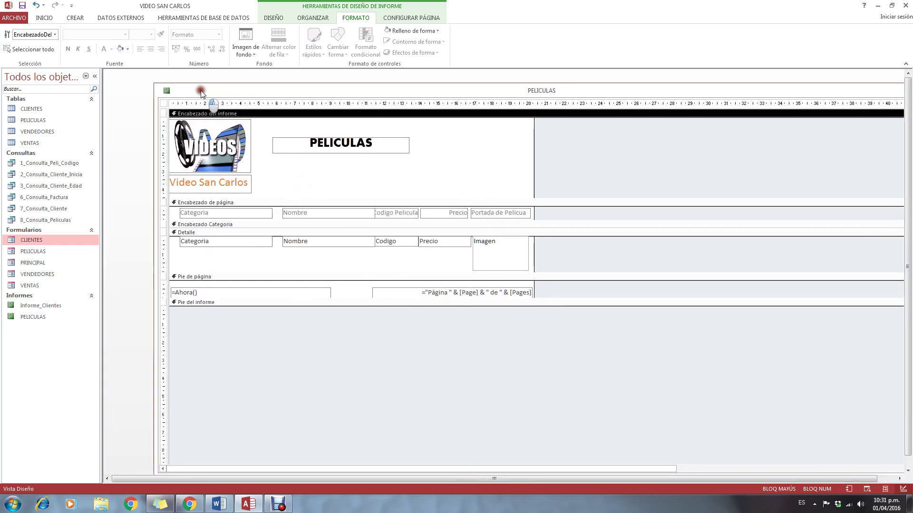
# - Check the PELICULAS report layout in print preview and return to Design view
pyautogui.click(274, 18)
pyautogui.click(12, 48)
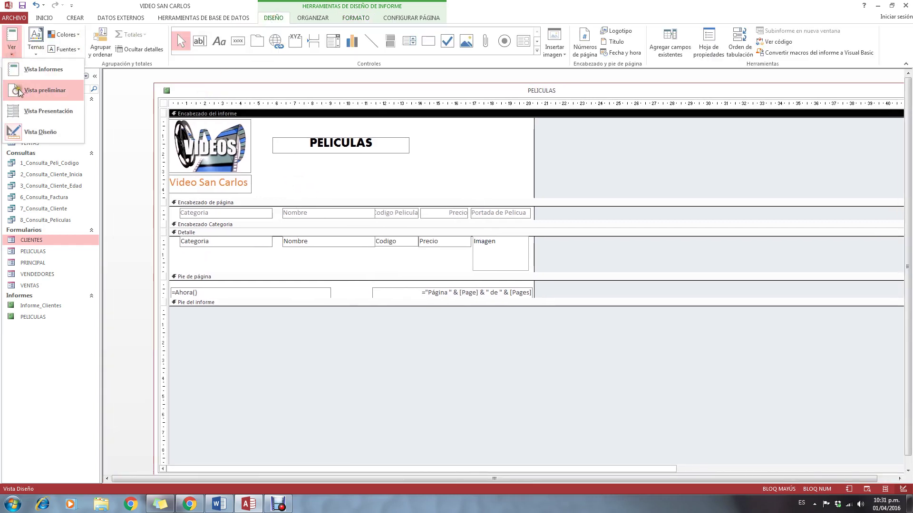
pyautogui.click(35, 89)
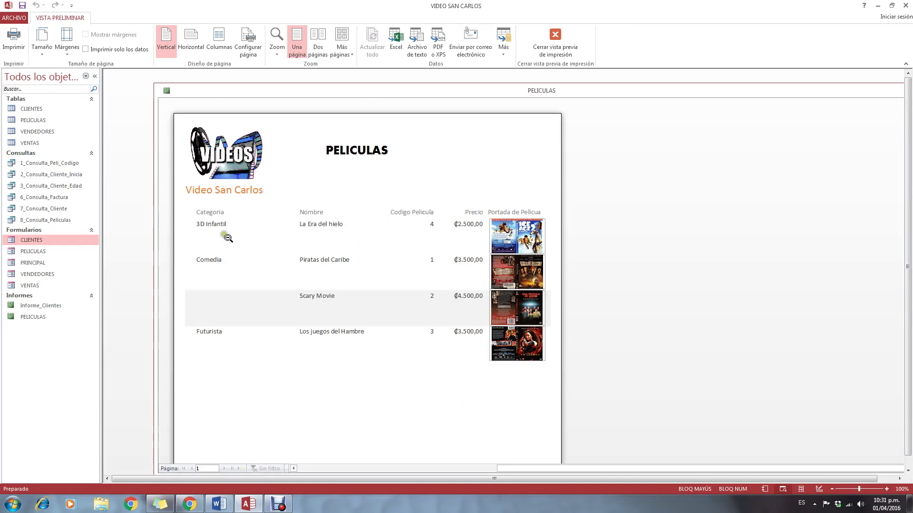
pyautogui.click(554, 50)
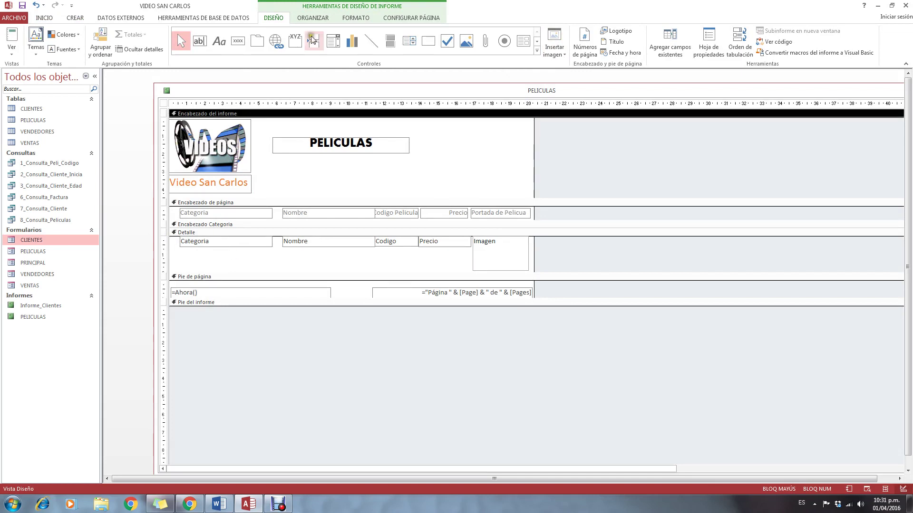
# - Draw a horizontal line about 19.5 cm long along the top edge of the Detail section and preview the report
pyautogui.click(371, 41)
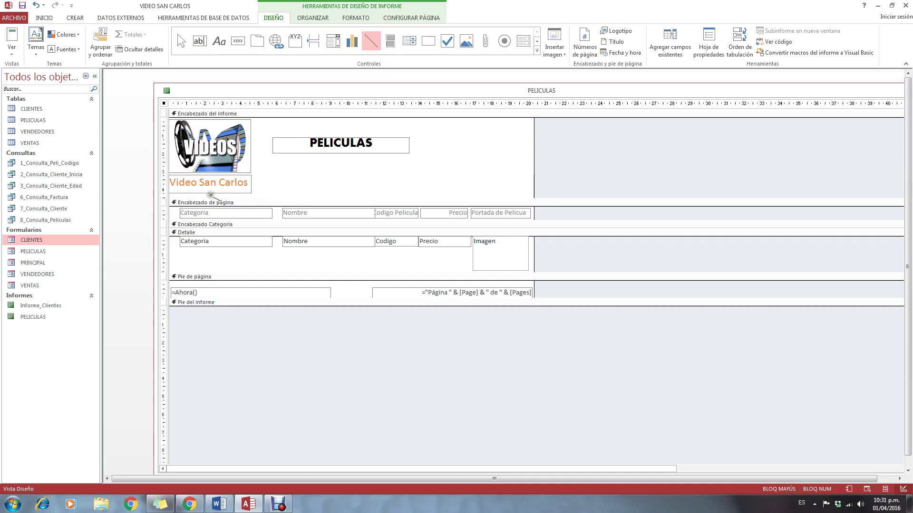
pyautogui.moveTo(179, 236); pyautogui.dragTo(530, 238)
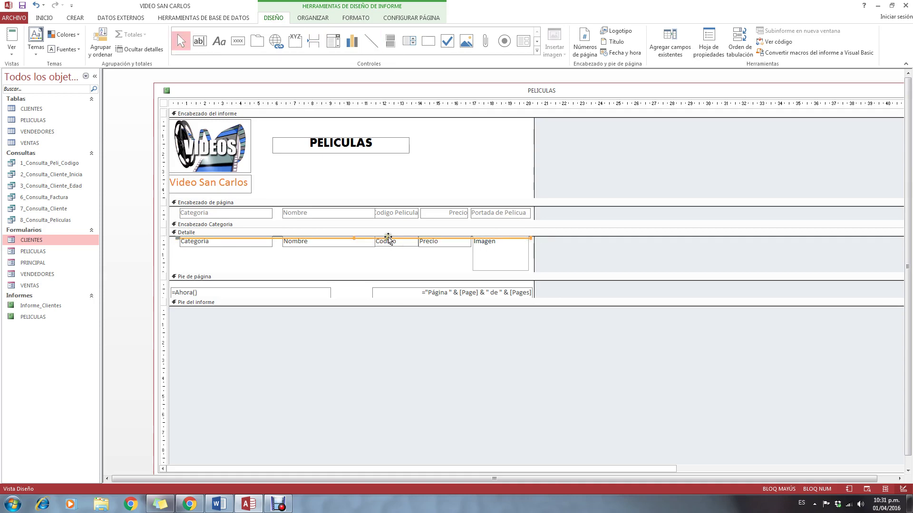
pyautogui.click(388, 235)
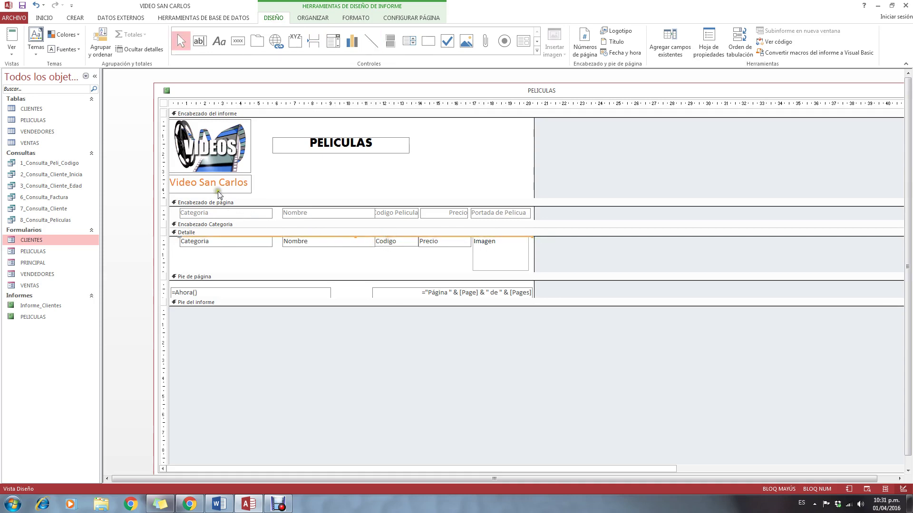
pyautogui.click(12, 48)
pyautogui.click(28, 90)
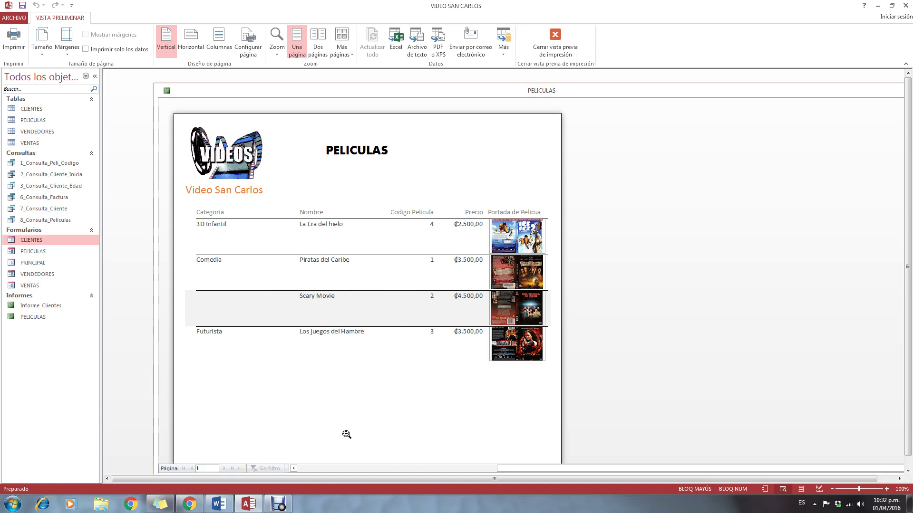
# - Close the print preview and the PELICULAS report, saving its changes
pyautogui.click(566, 48)
pyautogui.moveTo(850, 93); pyautogui.dragTo(763, 97)
pyautogui.click(854, 93)
pyautogui.click(416, 278)
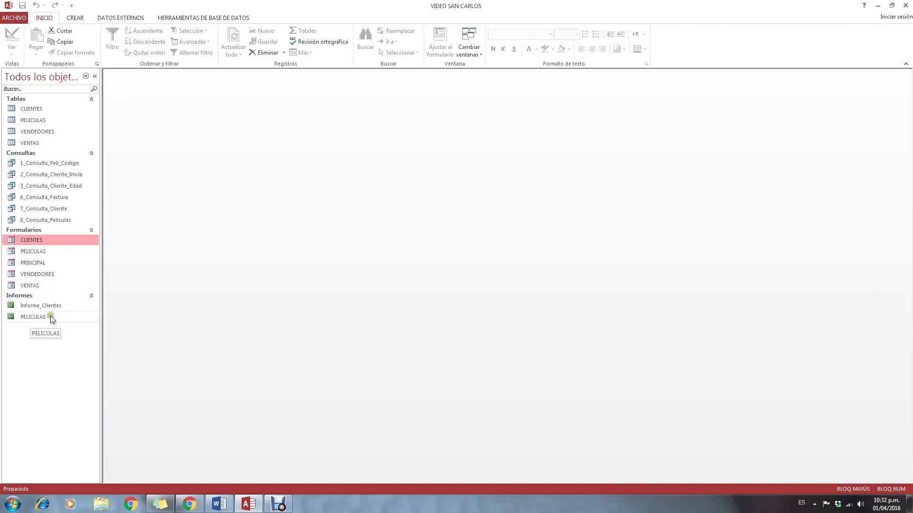
# - Switch to the Proyecto_final_Access document in Word and copy the report name Informe_peliculas from the Informes section
pyautogui.click(225, 504)
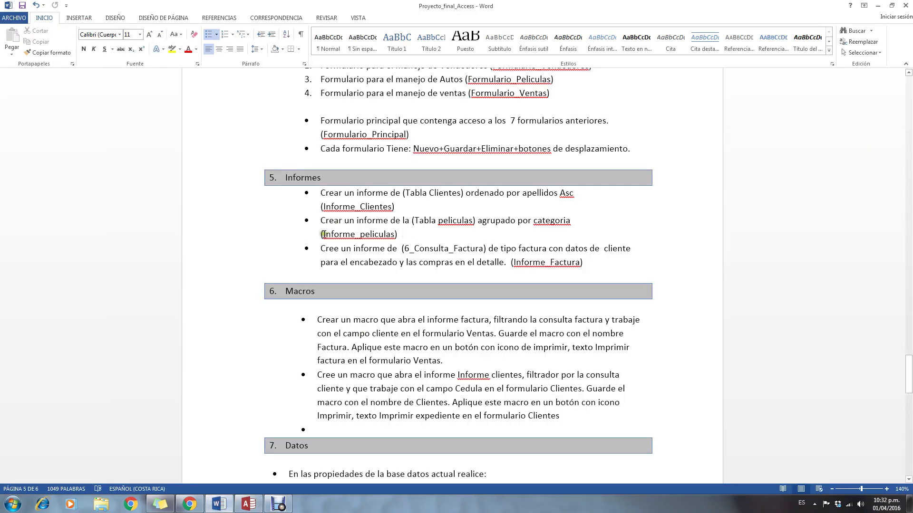
pyautogui.moveTo(323, 234); pyautogui.dragTo(394, 235)
pyautogui.hotkey('ctrl', 'c')
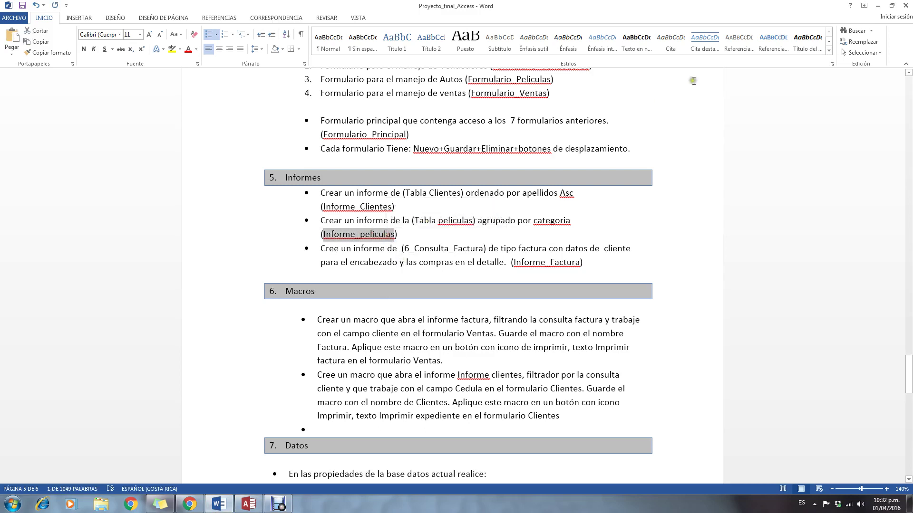
# - Switch to the VIDEO SAN CARLOS database in Access and rename the PELICULAS report as Informe_peliculas
pyautogui.click(249, 504)
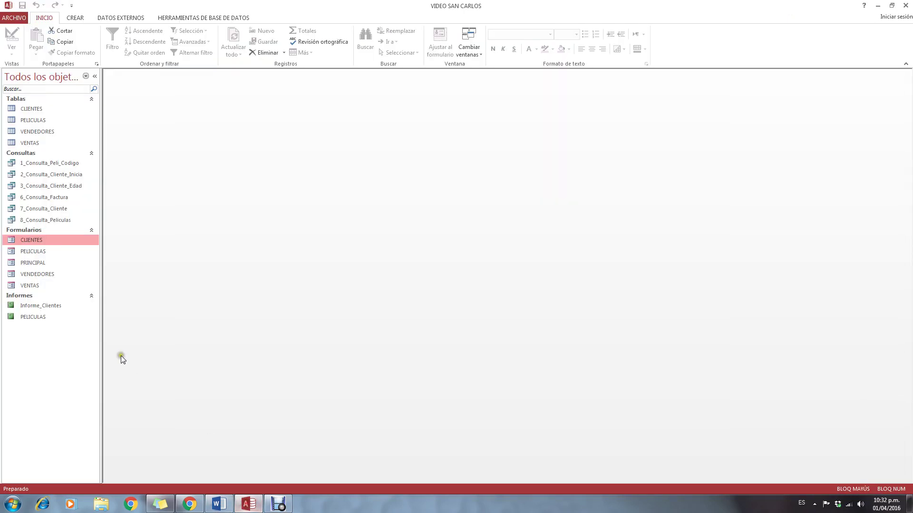
pyautogui.click(38, 317)
pyautogui.rightClick(44, 320)
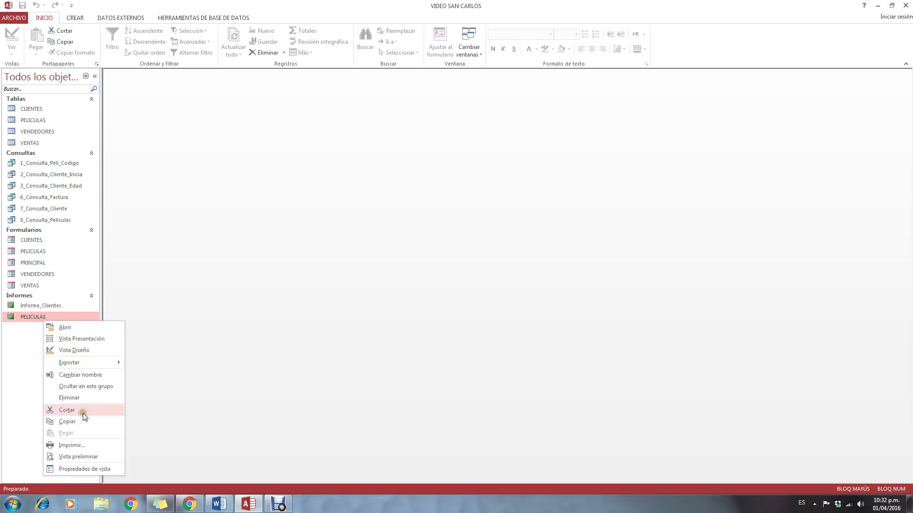
pyautogui.click(97, 375)
pyautogui.hotkey('ctrl', 'v')
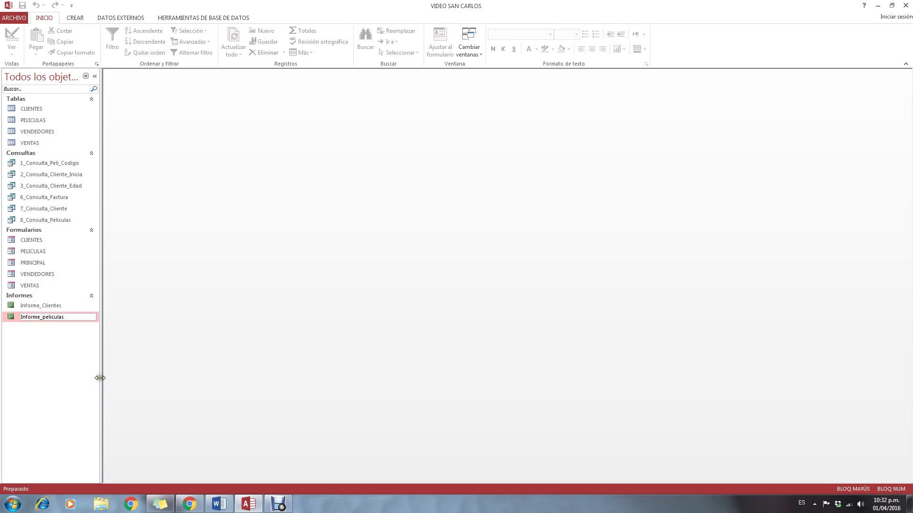
pyautogui.press('Return')
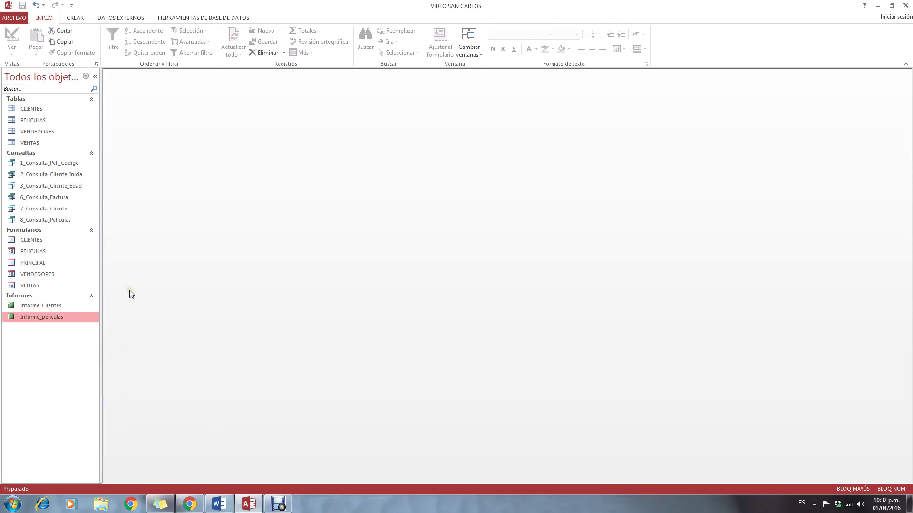
# - Open the PELICULAS form in design view and place a new command button beside the Guardar button
pyautogui.rightClick(41, 251)
pyautogui.click(70, 267)
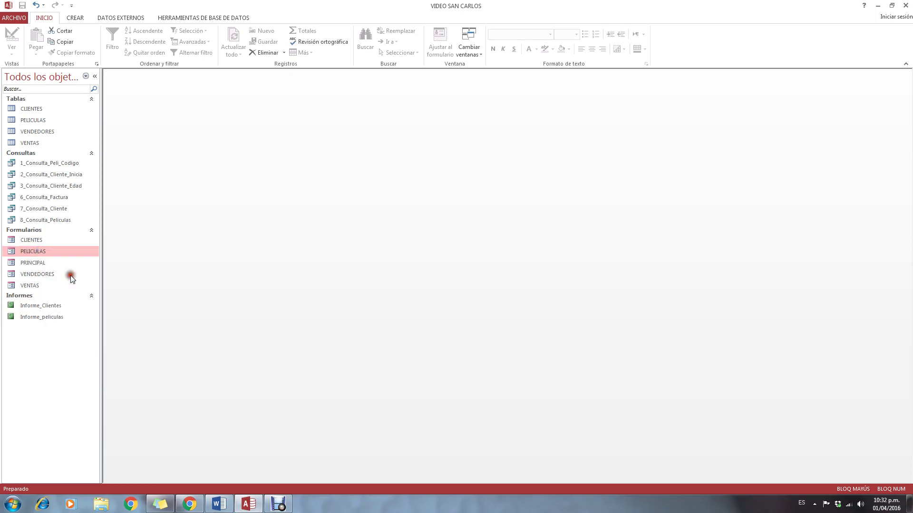
pyautogui.click(155, 40)
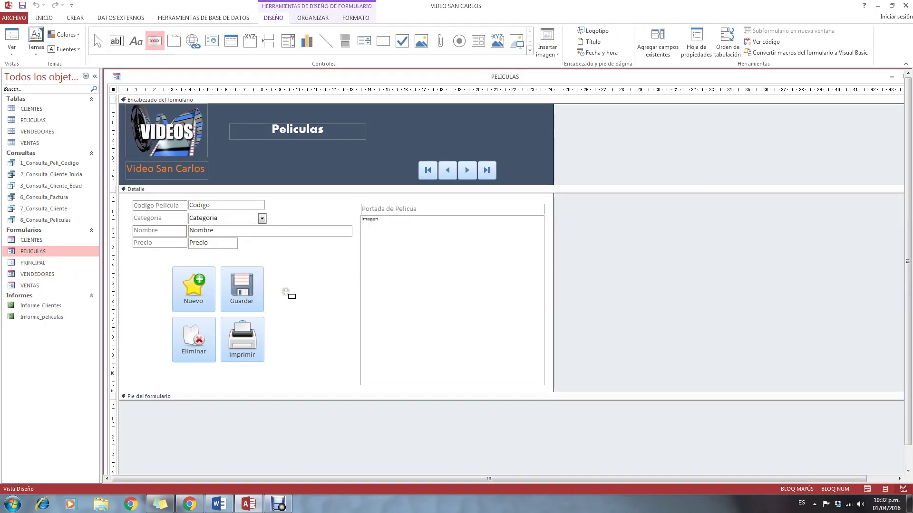
pyautogui.click(284, 269)
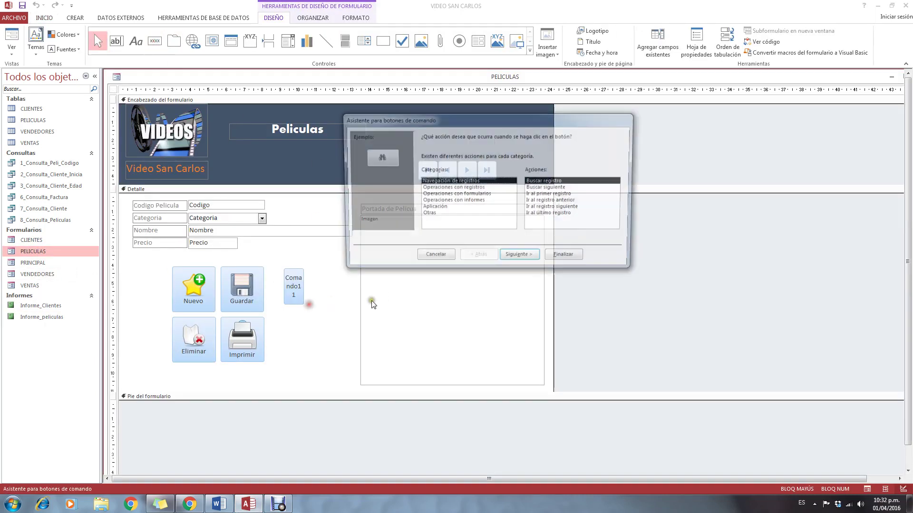
# - Set the new button to print the report Informe_peliculas with the Impresora picture, and enlarge it to about 2.5 by 2 cm
pyautogui.click(475, 201)
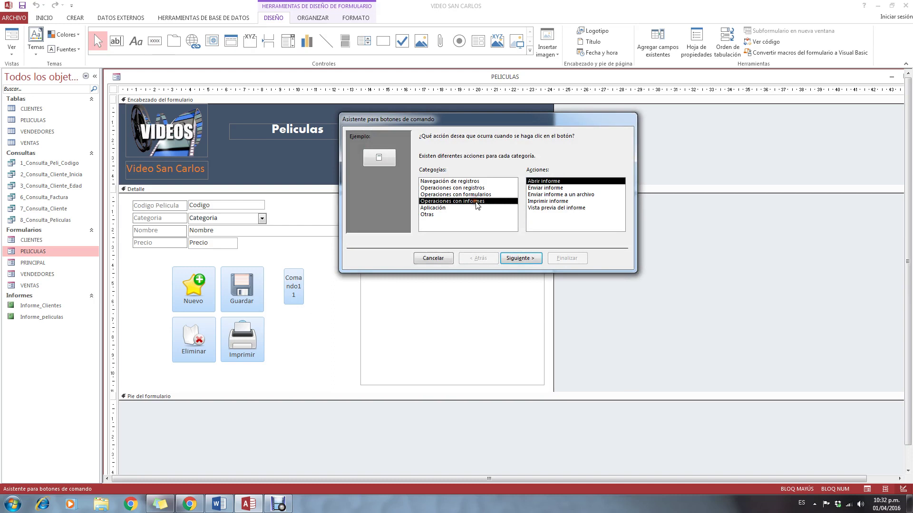
pyautogui.click(548, 202)
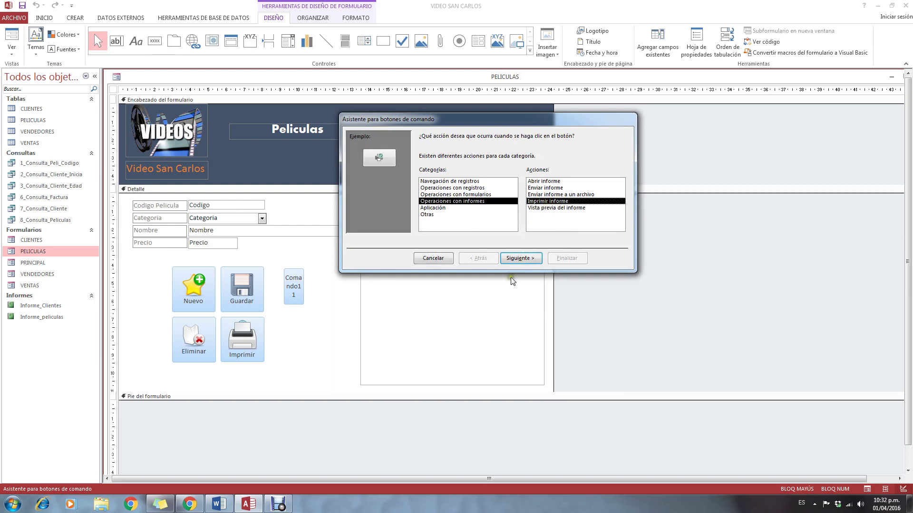
pyautogui.click(522, 258)
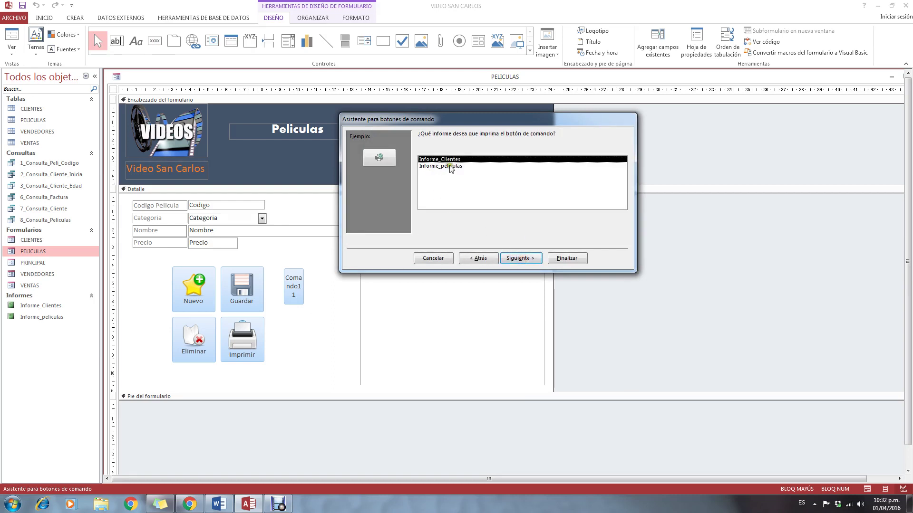
pyautogui.click(450, 166)
pyautogui.click(521, 258)
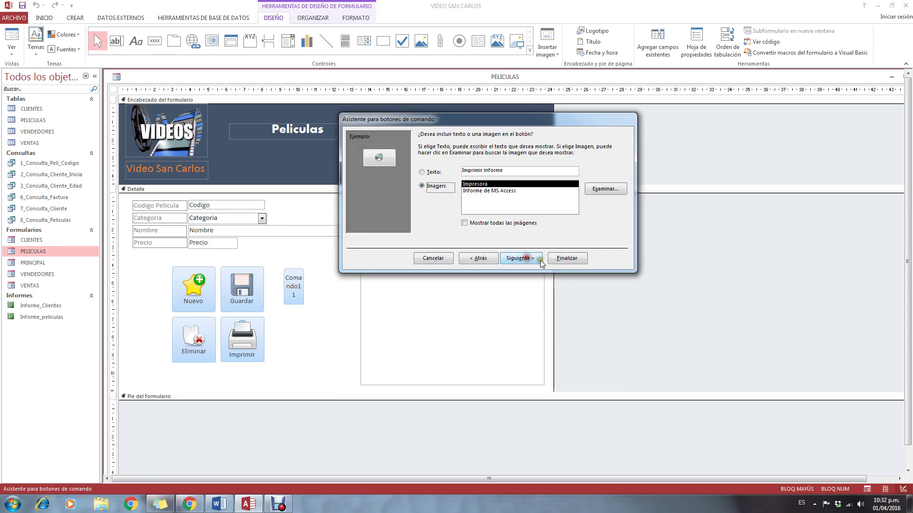
pyautogui.click(575, 260)
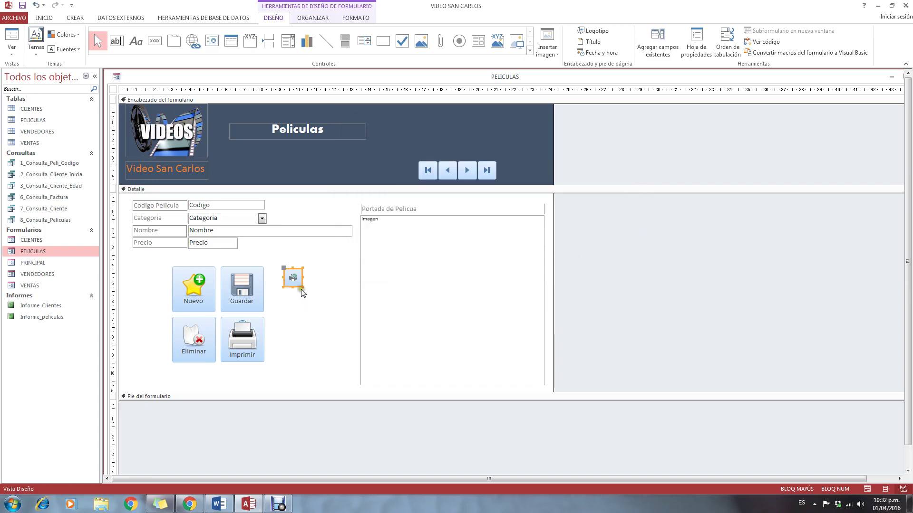
pyautogui.moveTo(300, 286); pyautogui.dragTo(328, 305)
pyautogui.click(329, 319)
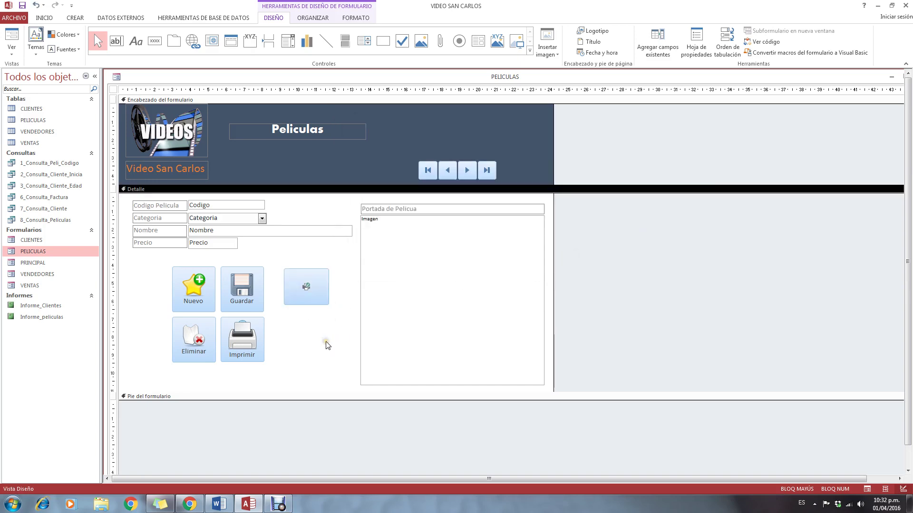
# - Test the new report button in form view, check the available printers, and cancel the printing
pyautogui.click(12, 36)
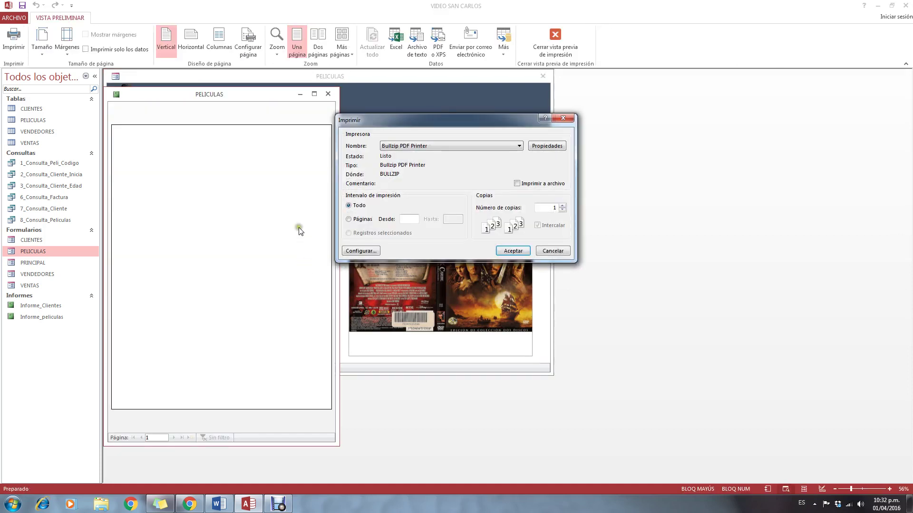
pyautogui.click(408, 151)
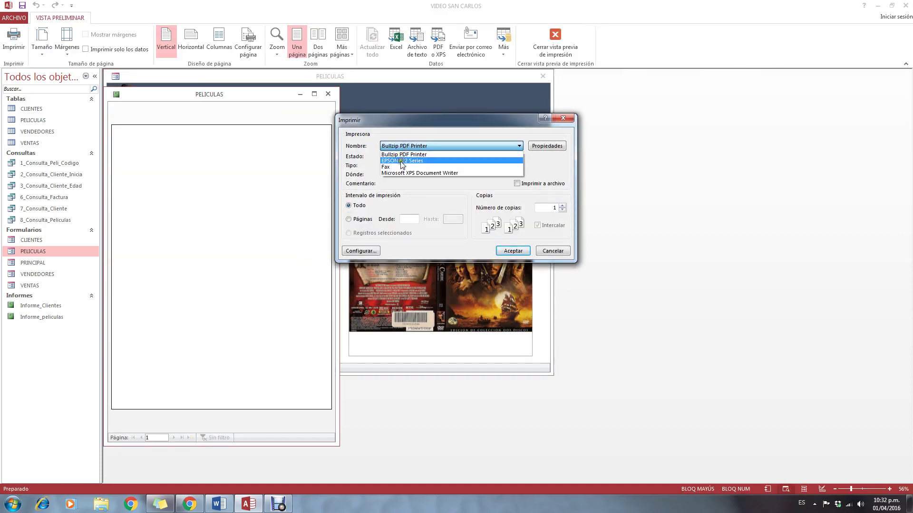
pyautogui.click(401, 165)
pyautogui.click(415, 148)
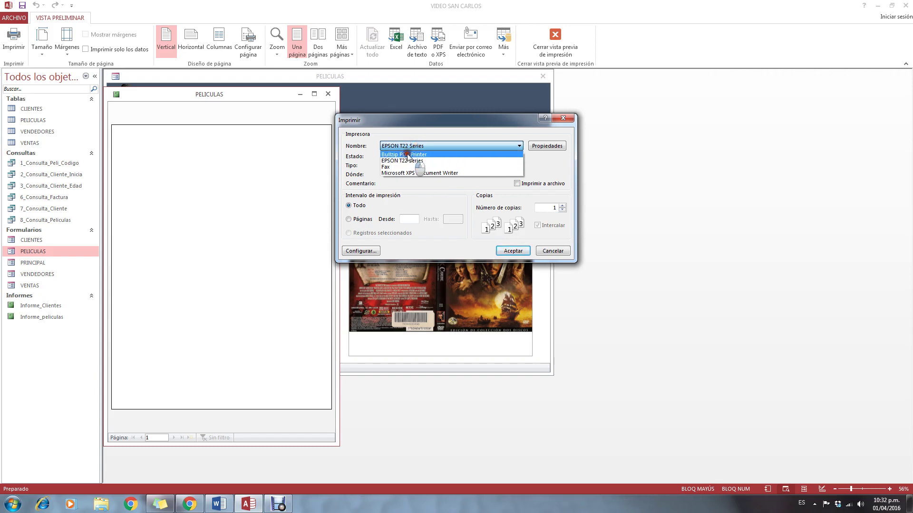
pyautogui.click(408, 157)
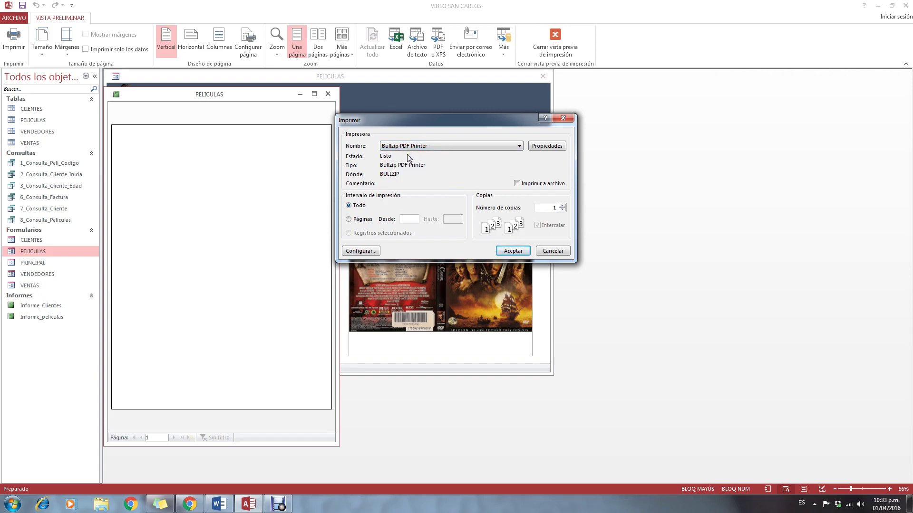
pyautogui.click(446, 145)
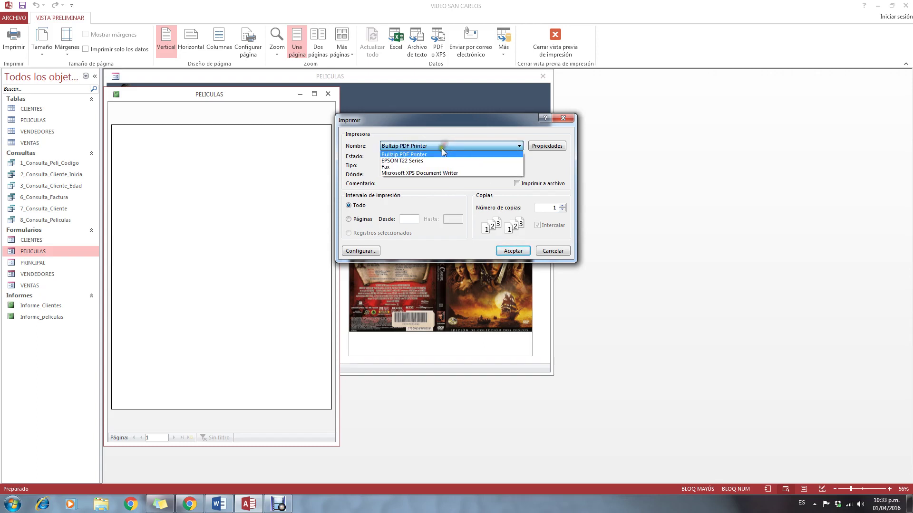
pyautogui.click(550, 250)
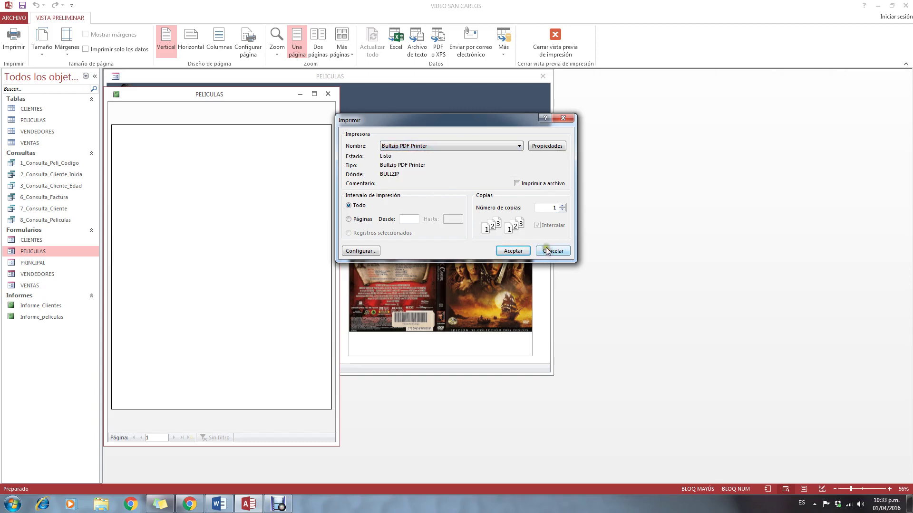
pyautogui.click(553, 251)
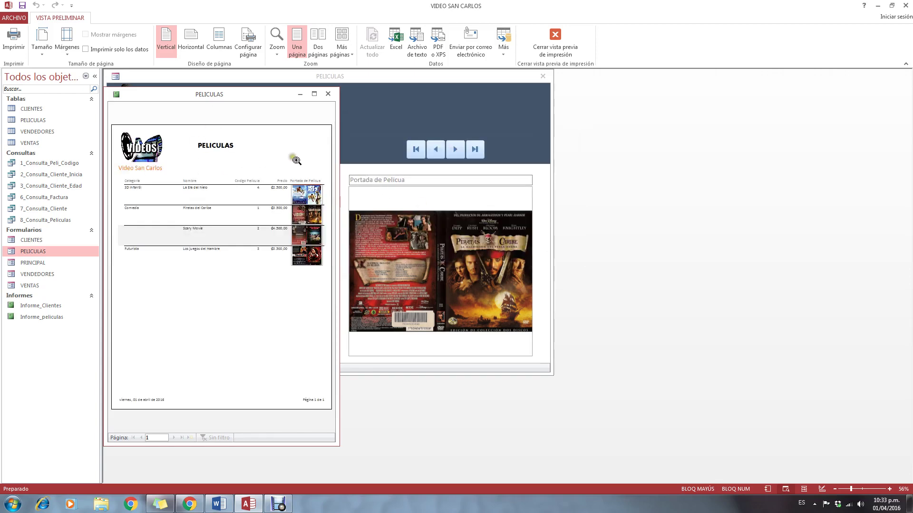
# - Close the report preview and the PELICULAS form, saving the form's design changes
pyautogui.moveTo(214, 95); pyautogui.dragTo(594, 105)
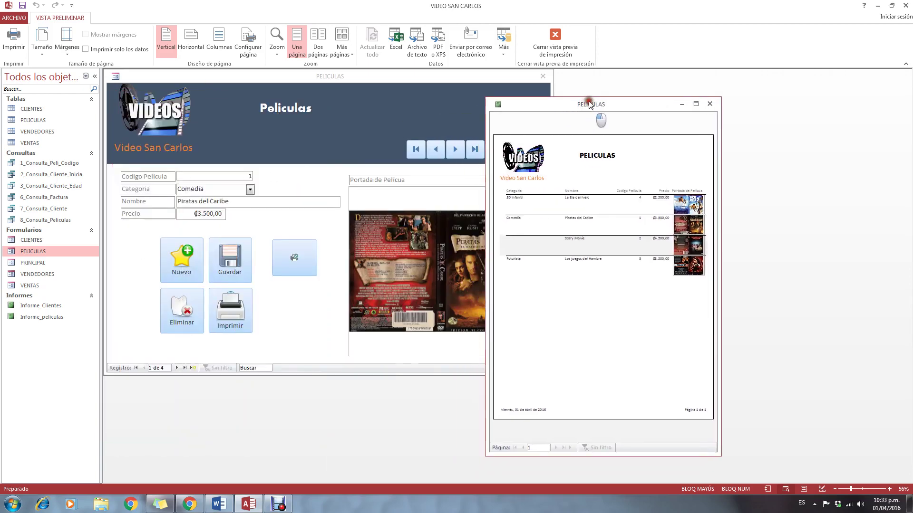
pyautogui.click(710, 103)
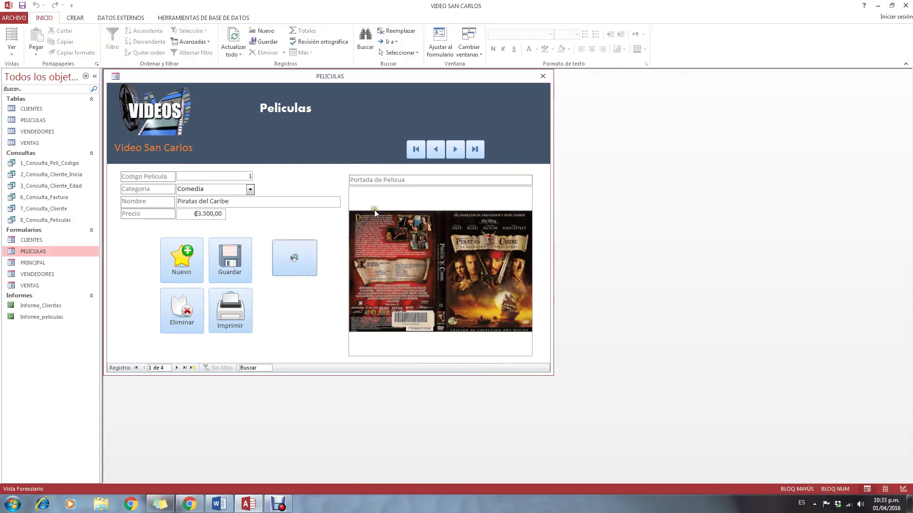
pyautogui.click(543, 76)
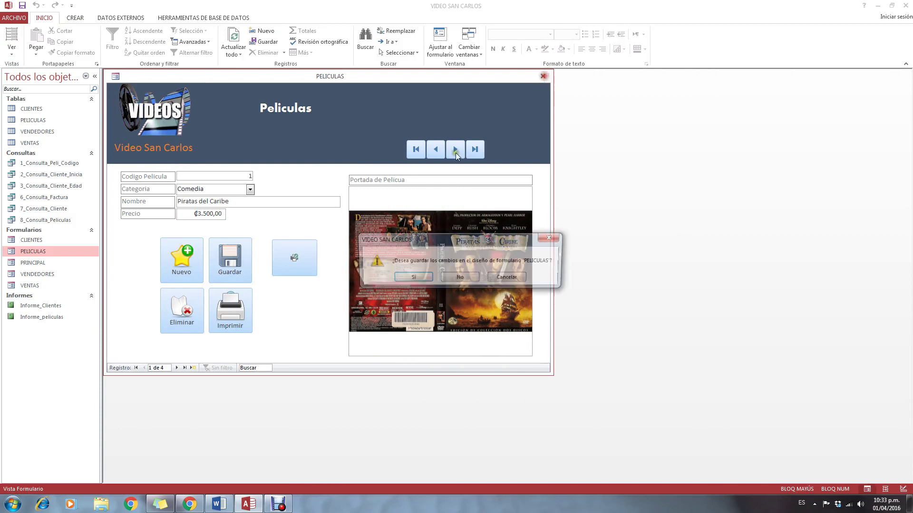
pyautogui.click(395, 278)
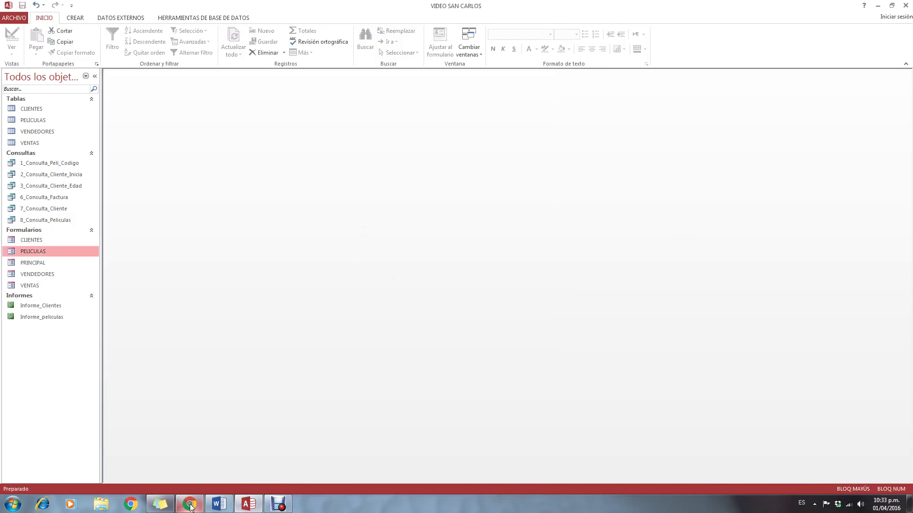
# - Switch to the Proyecto_final_Access document in Word and review the Informe_Factura requirement in the Informes section
pyautogui.click(219, 504)
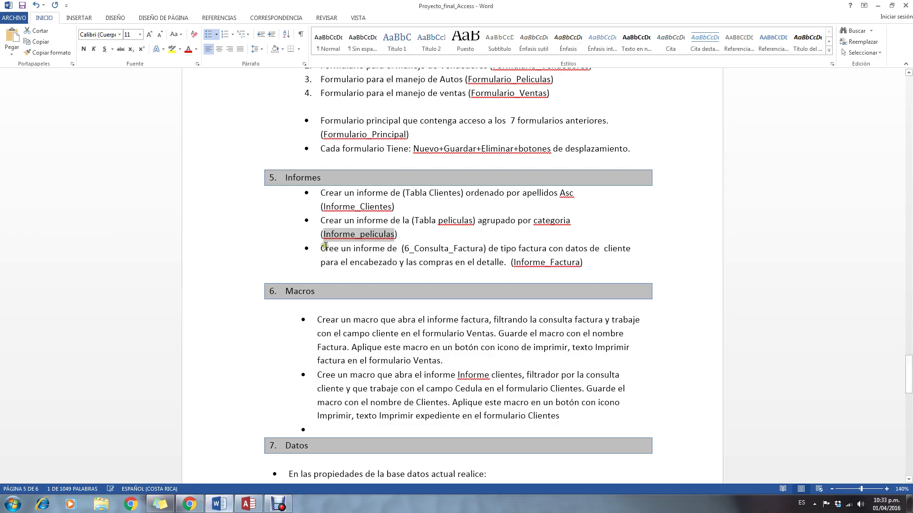
pyautogui.moveTo(323, 248); pyautogui.dragTo(627, 249)
pyautogui.click(400, 249)
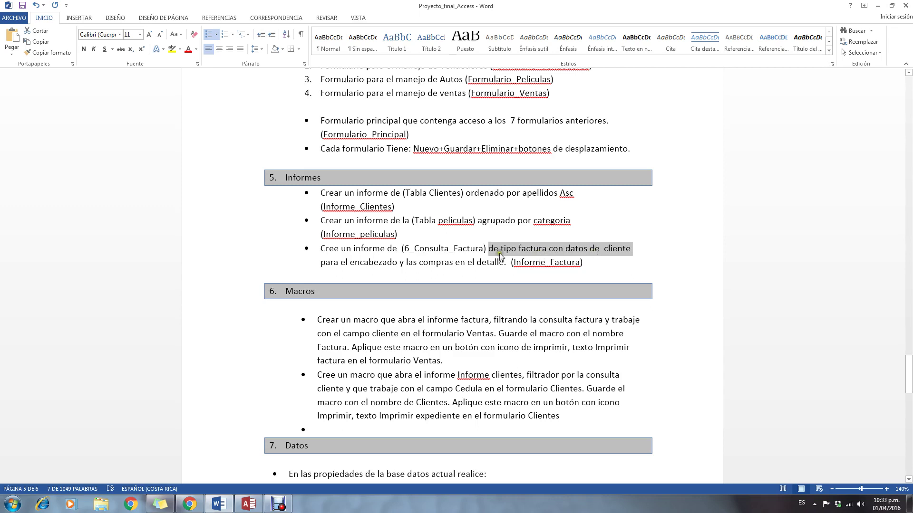
pyautogui.moveTo(322, 267); pyautogui.dragTo(503, 261)
pyautogui.click(521, 263)
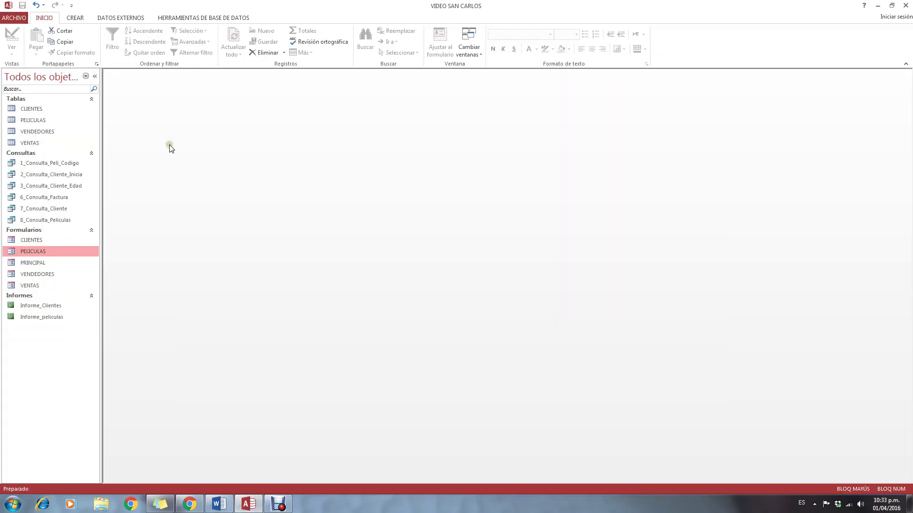
pyautogui.click(75, 19)
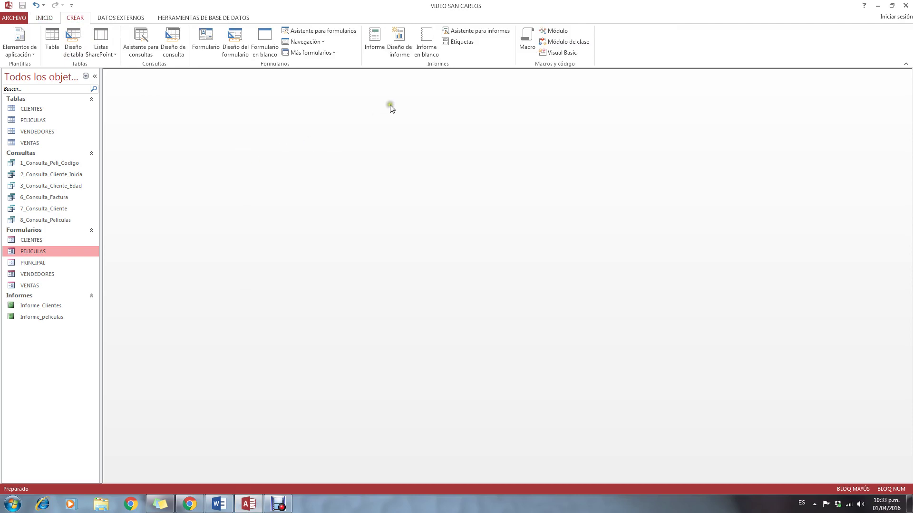
pyautogui.click(220, 503)
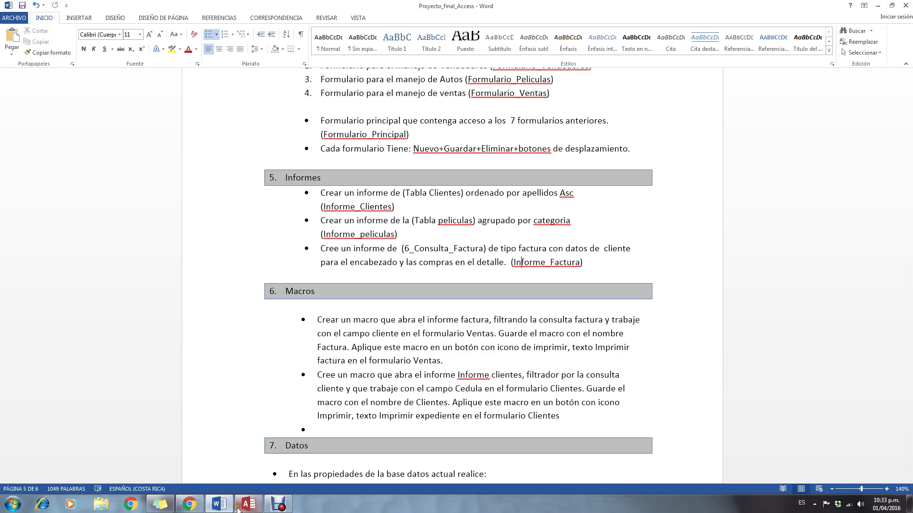
pyautogui.click(222, 506)
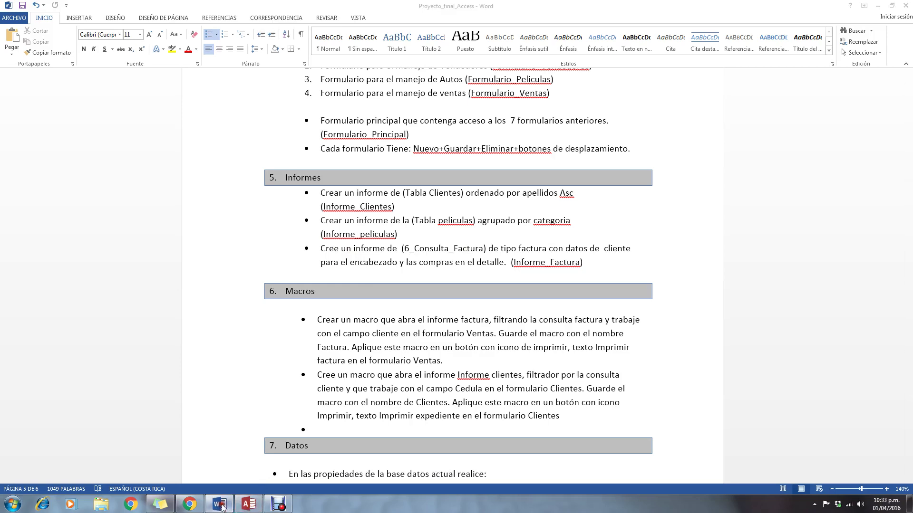
# - Switch to the VIDEO SAN CARLOS database in Access and start the report wizard with the query 6_Consulta_Factura as source
pyautogui.click(248, 504)
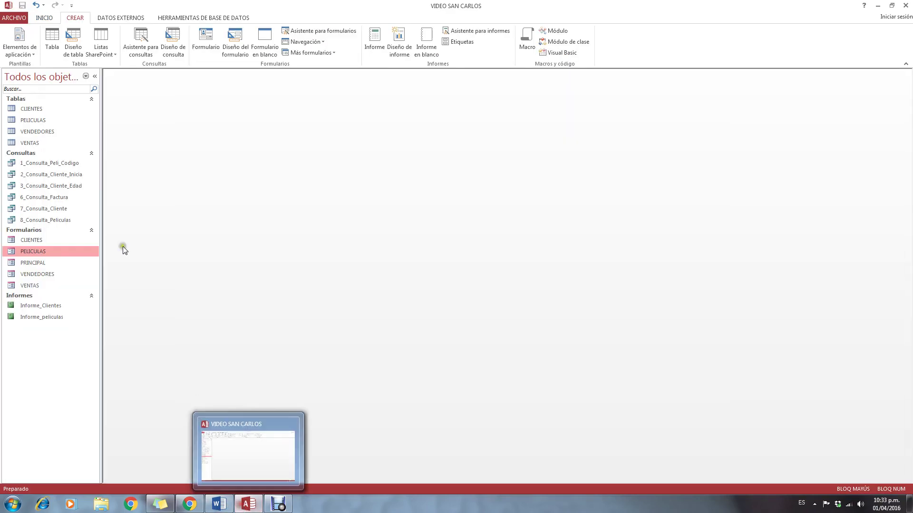
pyautogui.click(50, 197)
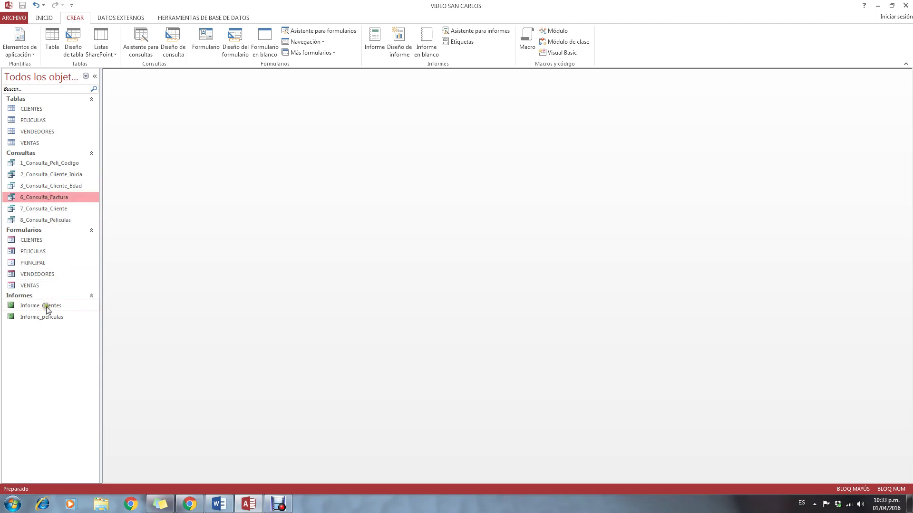
pyautogui.click(472, 31)
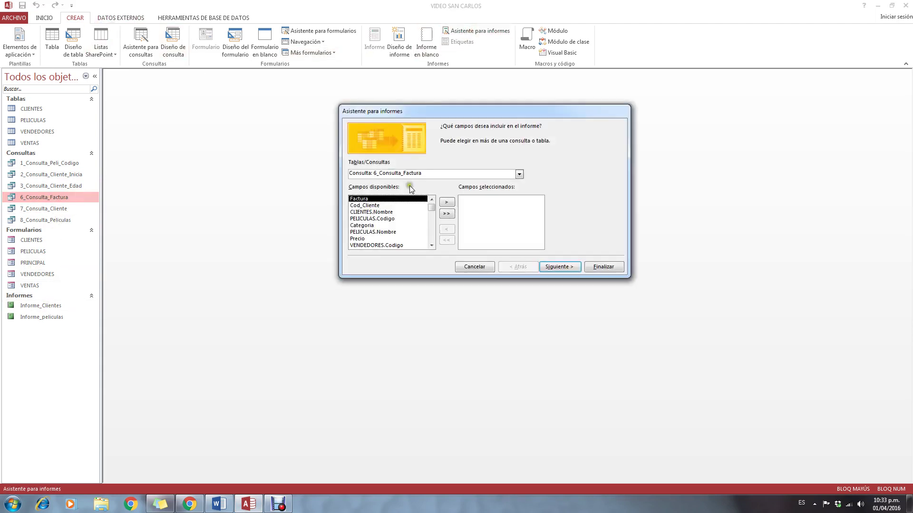
pyautogui.click(518, 174)
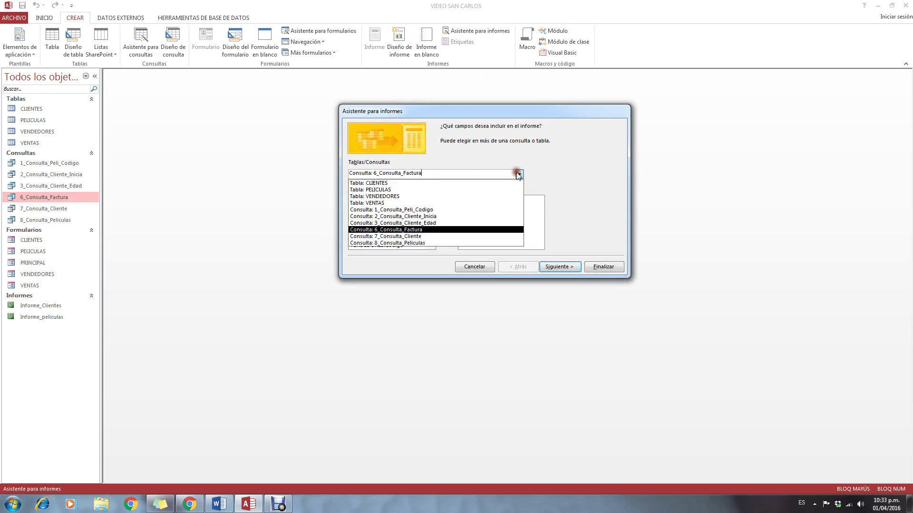
pyautogui.click(390, 234)
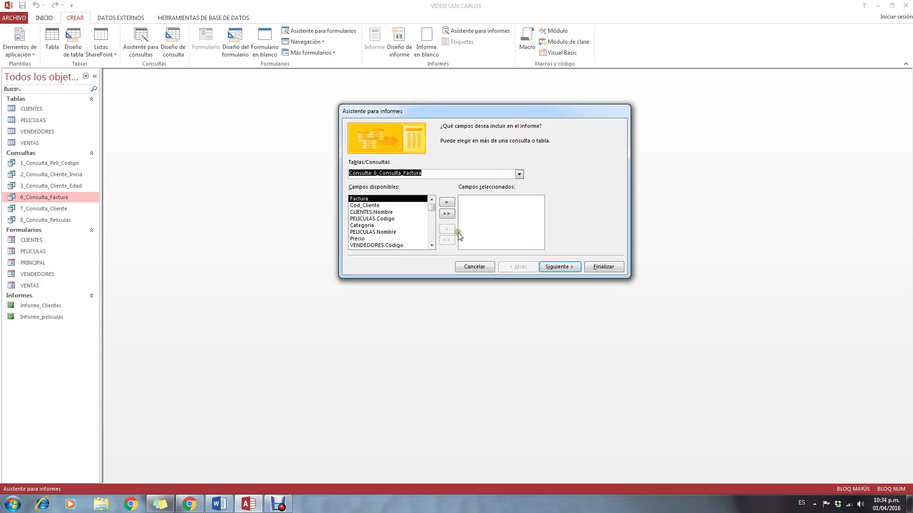
# - Include all ten available fields of 6_Consulta_Factura, from Factura through Monto, in the report
pyautogui.click(447, 204)
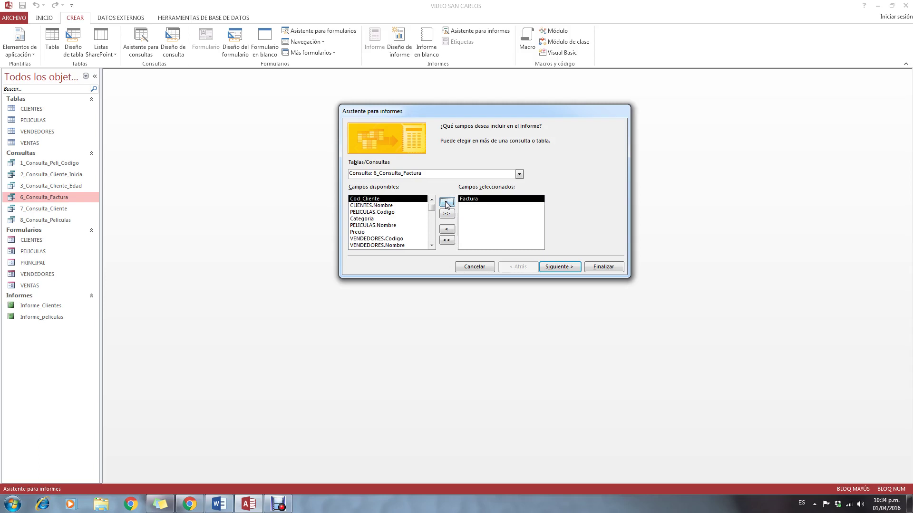
pyautogui.click(447, 203)
pyautogui.click(447, 203)
pyautogui.click(447, 204)
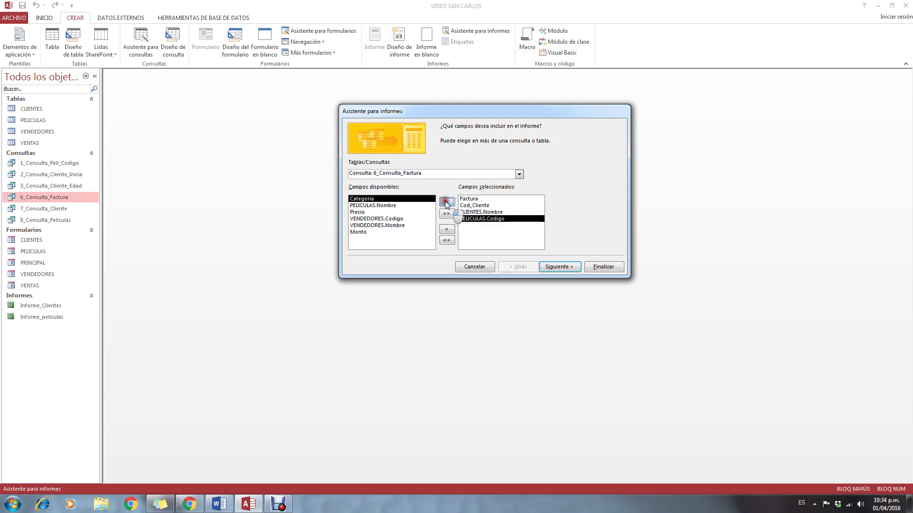
pyautogui.click(446, 204)
pyautogui.click(447, 204)
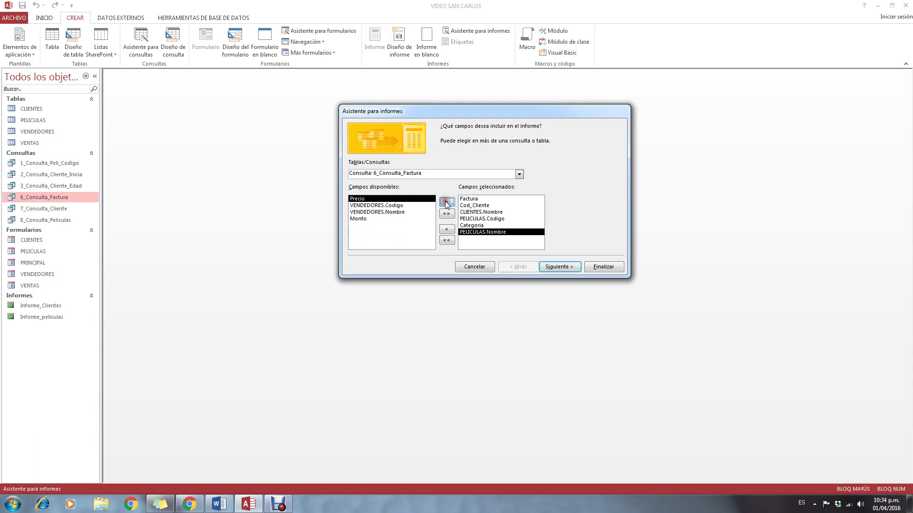
pyautogui.click(447, 203)
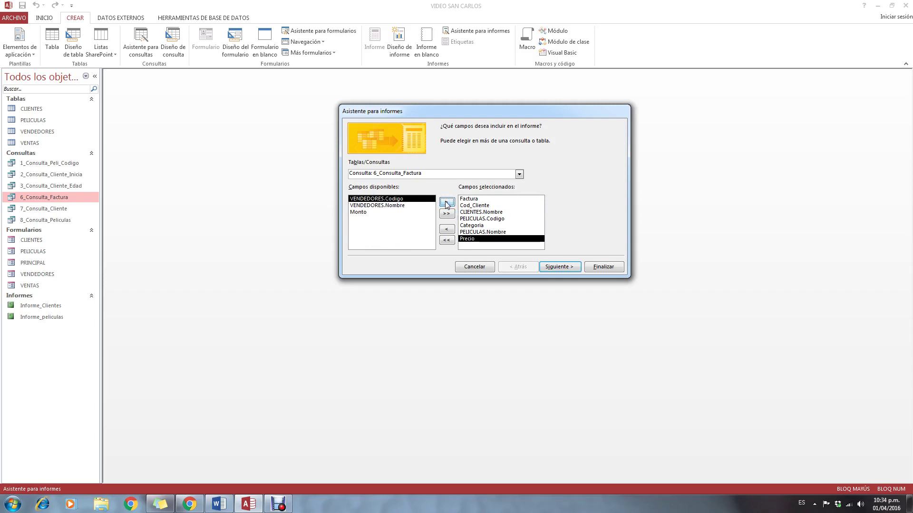
pyautogui.click(447, 204)
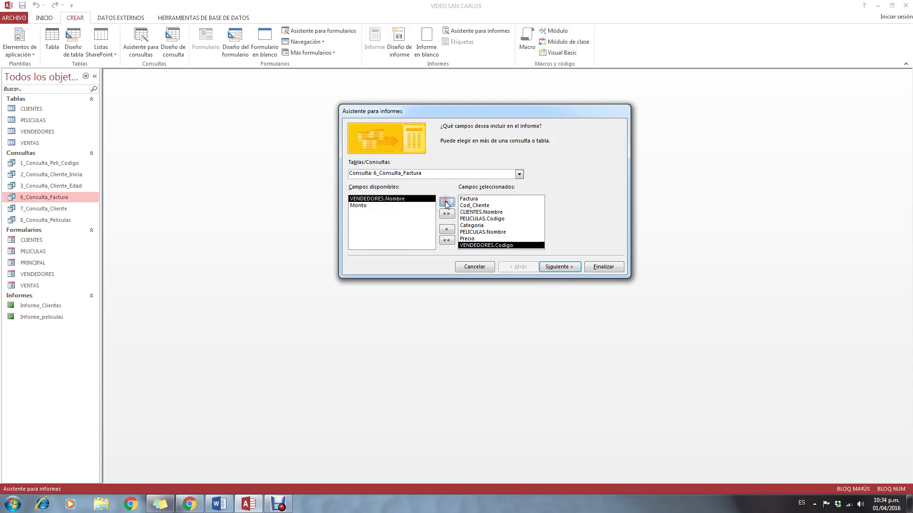
pyautogui.click(447, 203)
pyautogui.click(447, 203)
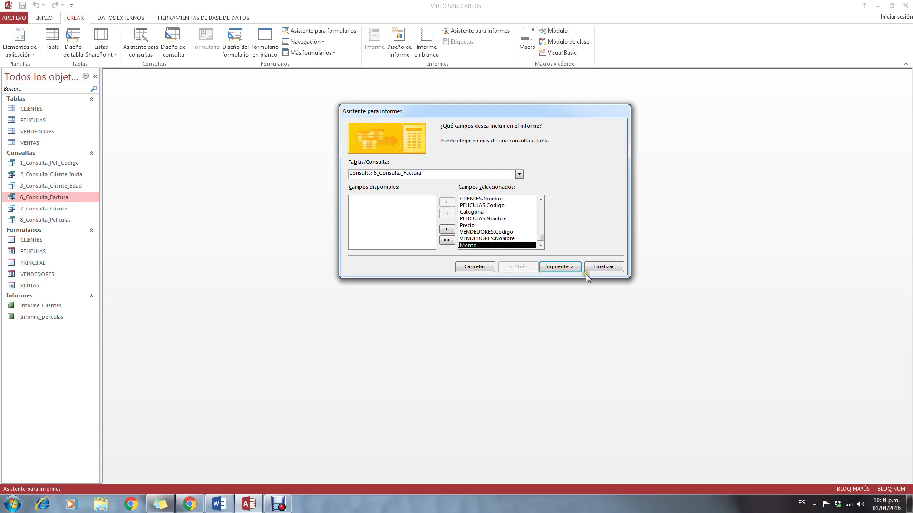
pyautogui.click(563, 267)
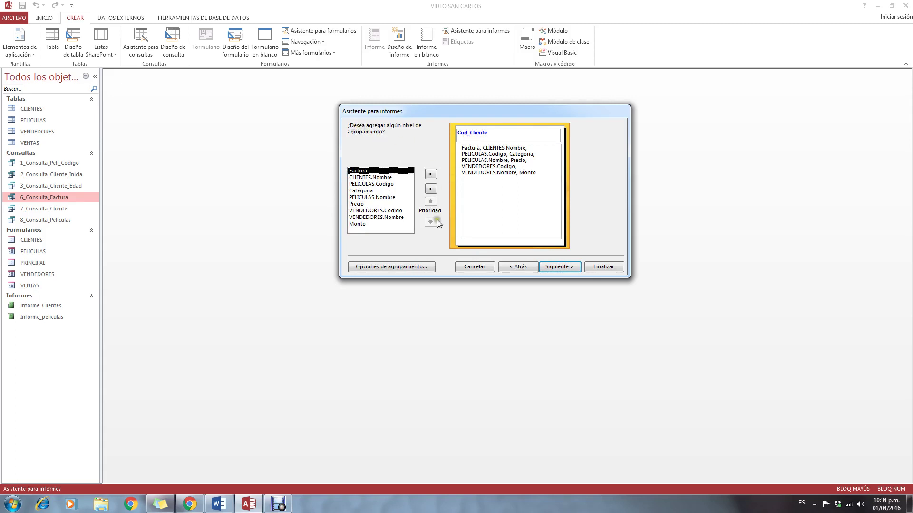
# - Finish the report without the Cod_Cliente grouping, sorted ascending by Factura, with a tabular layout in vertical orientation
pyautogui.click(430, 189)
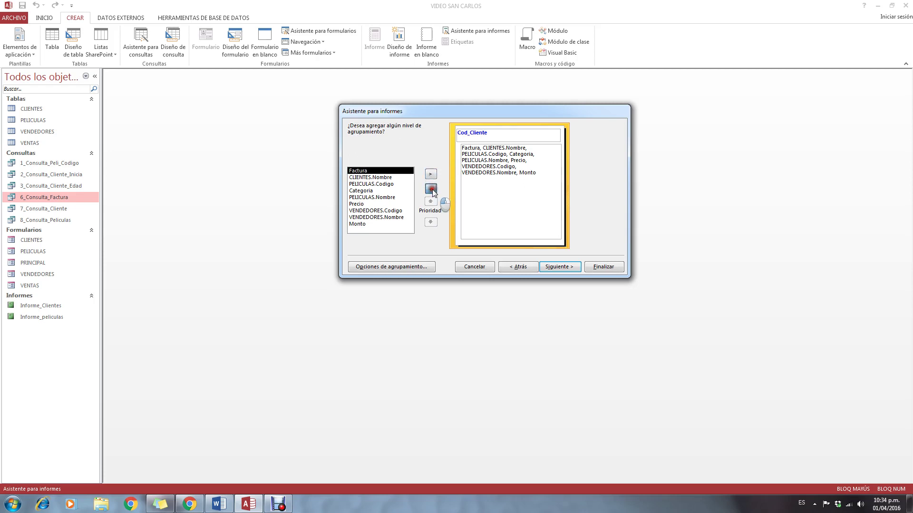
pyautogui.click(560, 268)
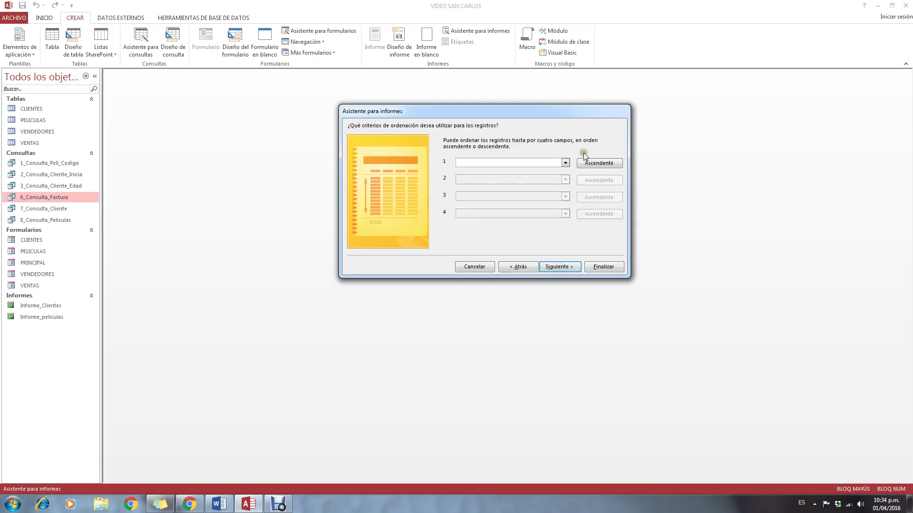
pyautogui.click(565, 162)
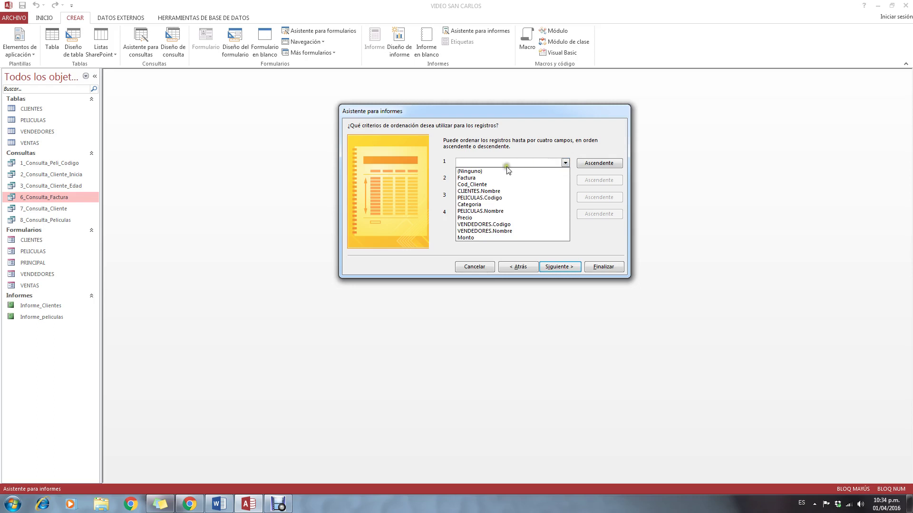
pyautogui.click(480, 178)
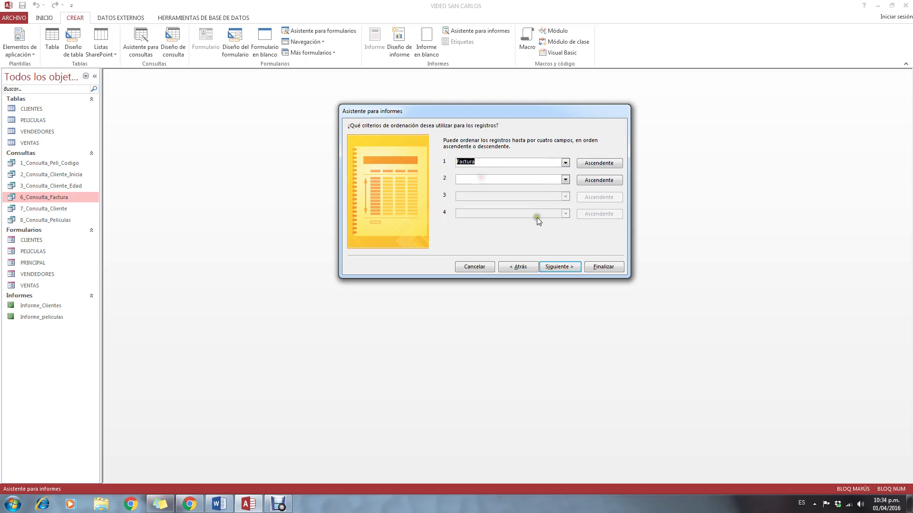
pyautogui.click(549, 268)
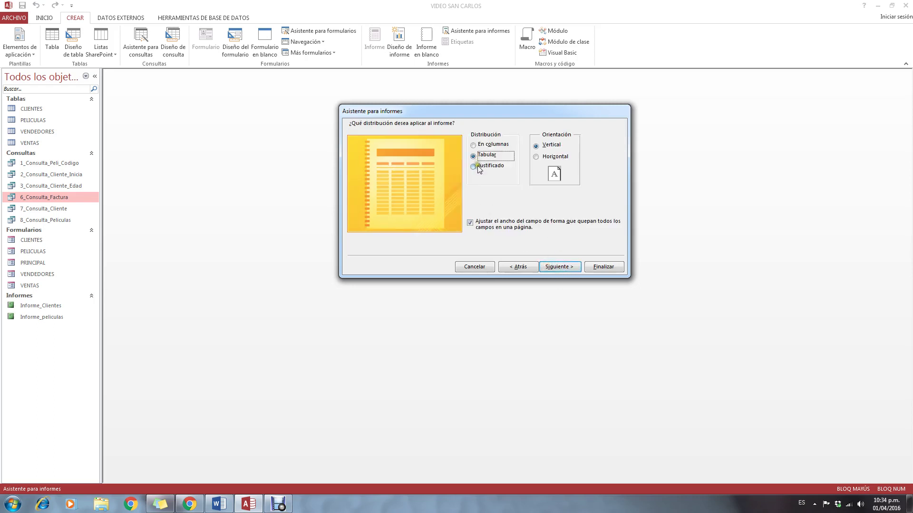
pyautogui.click(563, 267)
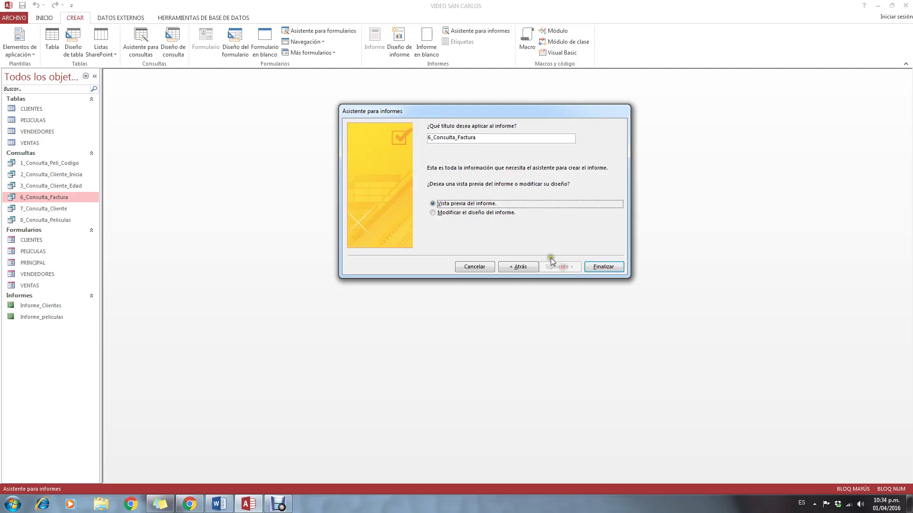
pyautogui.click(605, 267)
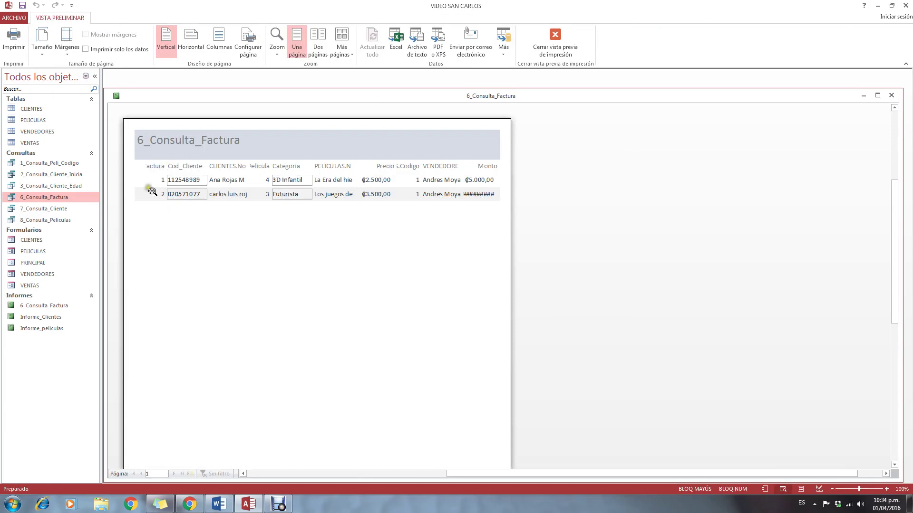
# - Open the new 6_Consulta_Factura report in design view and enlarge its page header section to about 5 cm tall
pyautogui.moveTo(136, 98); pyautogui.dragTo(174, 94)
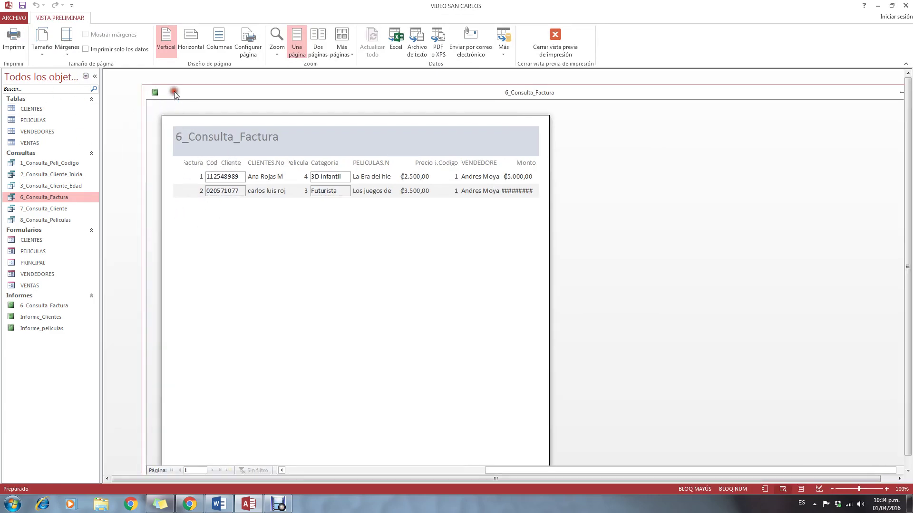
pyautogui.rightClick(174, 92)
pyautogui.click(205, 157)
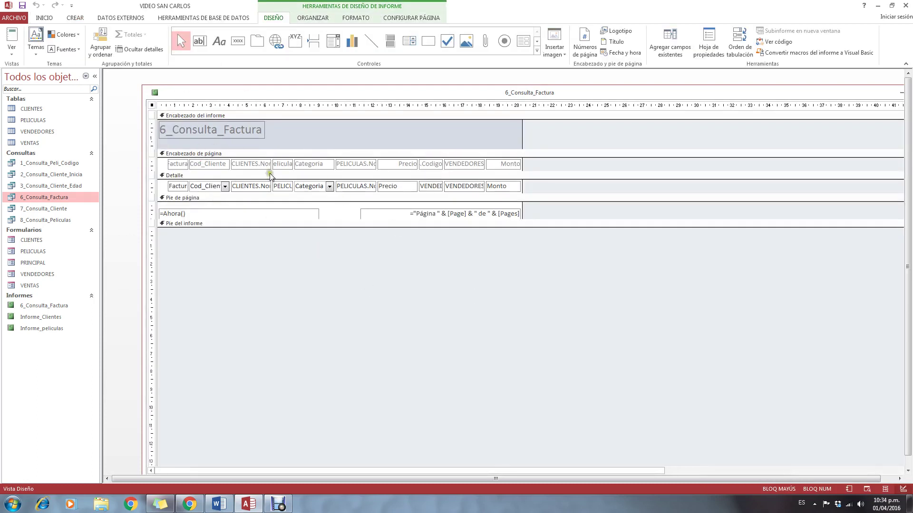
pyautogui.moveTo(270, 174); pyautogui.dragTo(283, 251)
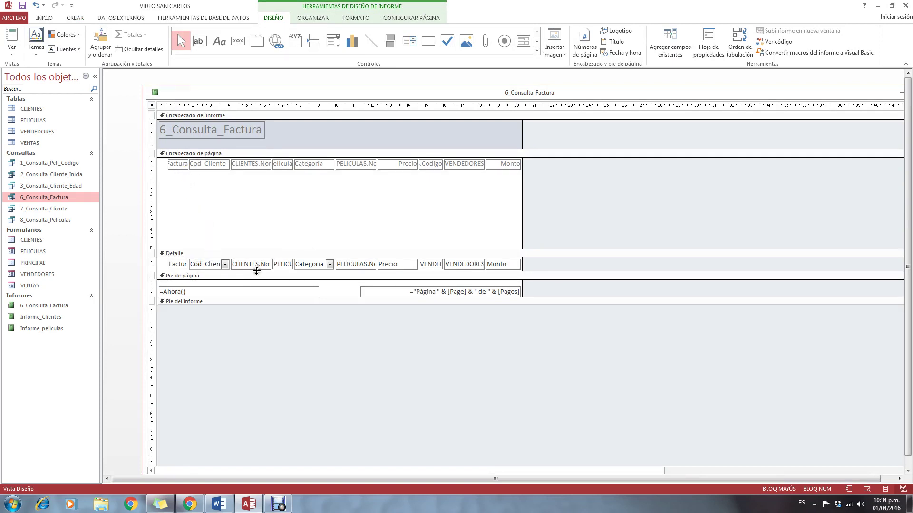
# - Arrange the Cod_Cliente and CLIENTES.Nombre labels with their widened fields in two rows inside the page header
pyautogui.moveTo(259, 264); pyautogui.dragTo(241, 196)
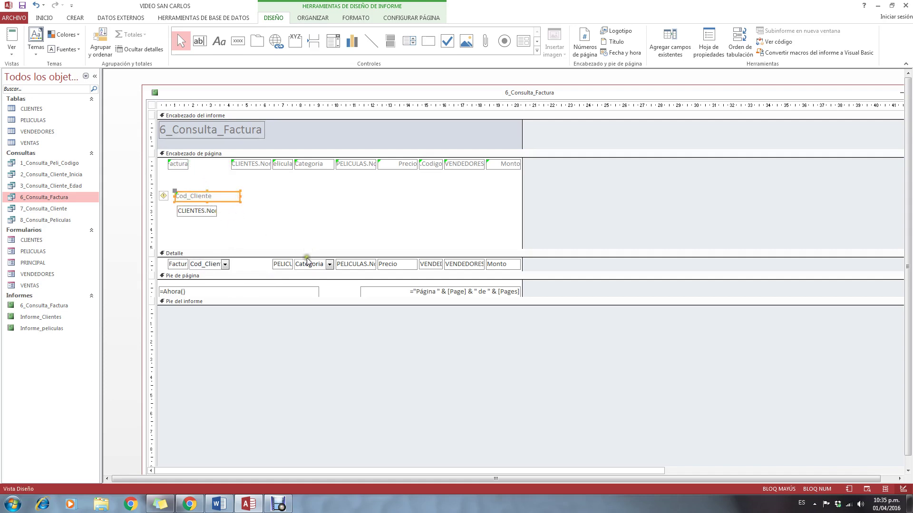
pyautogui.moveTo(210, 267); pyautogui.dragTo(316, 197)
pyautogui.click(291, 221)
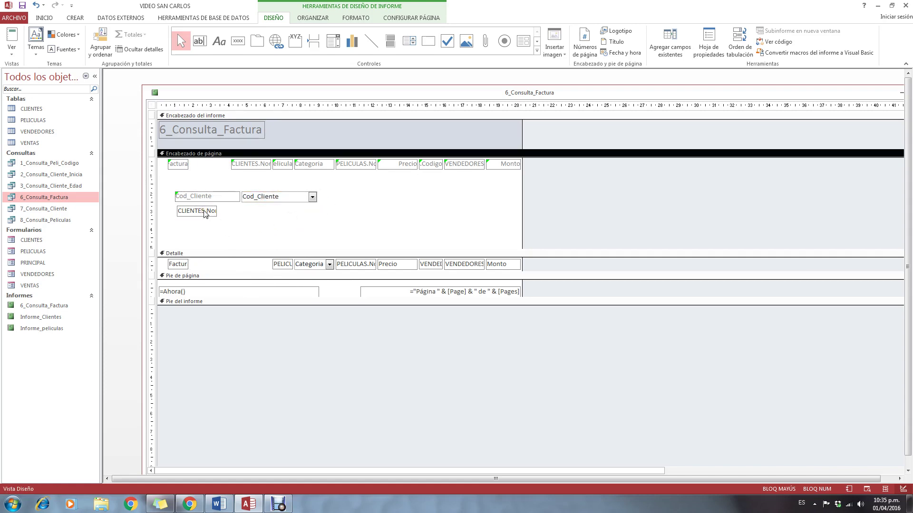
pyautogui.moveTo(250, 165); pyautogui.dragTo(391, 210)
pyautogui.moveTo(186, 231); pyautogui.dragTo(178, 212)
pyautogui.click(296, 229)
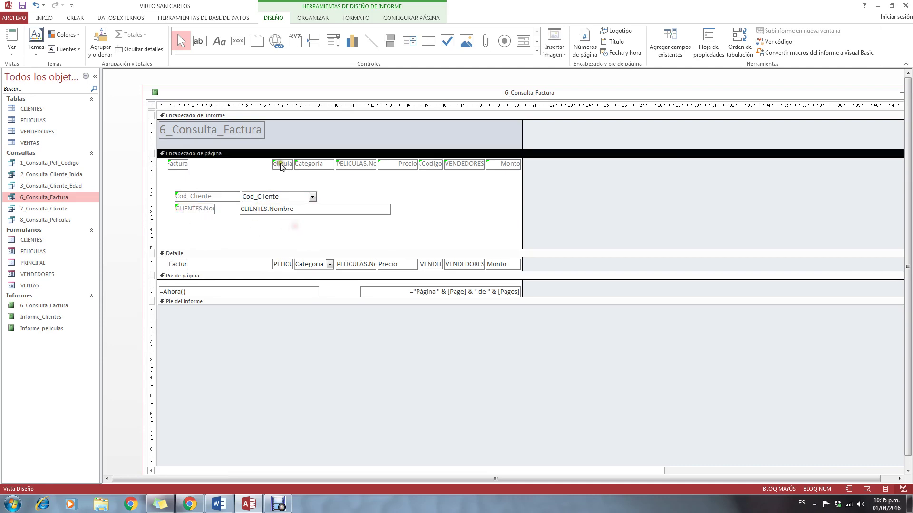
# - Move the Factura label to the lower edge of the page header, above its field in the Detalle section
pyautogui.click(281, 165)
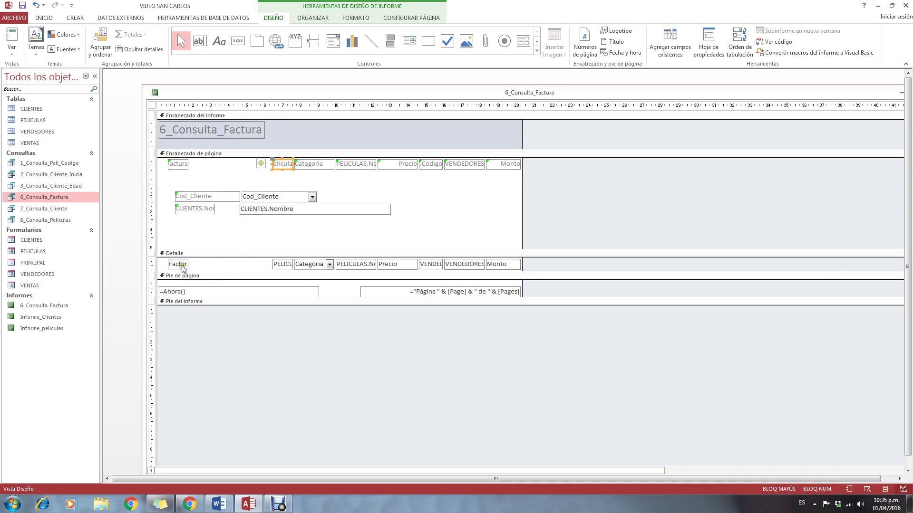
pyautogui.click(315, 228)
pyautogui.moveTo(316, 227); pyautogui.dragTo(183, 265)
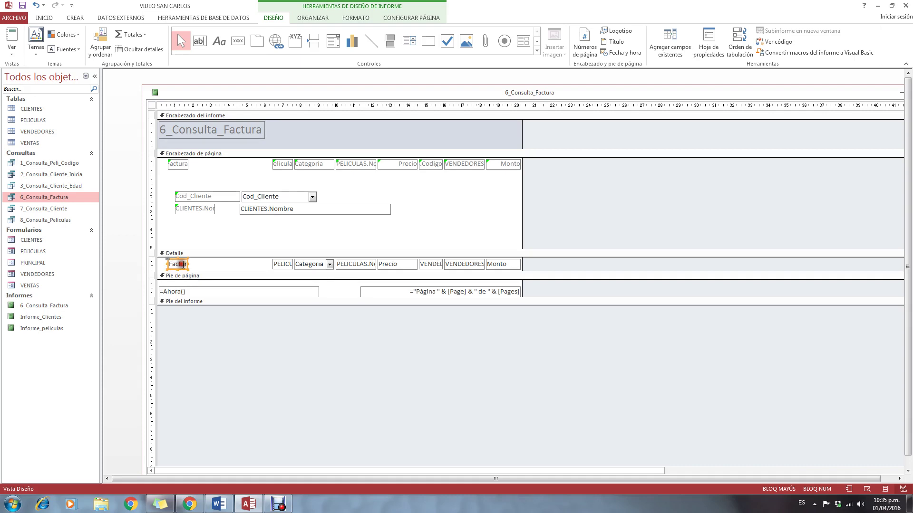
pyautogui.click(214, 245)
pyautogui.moveTo(187, 177); pyautogui.dragTo(457, 131)
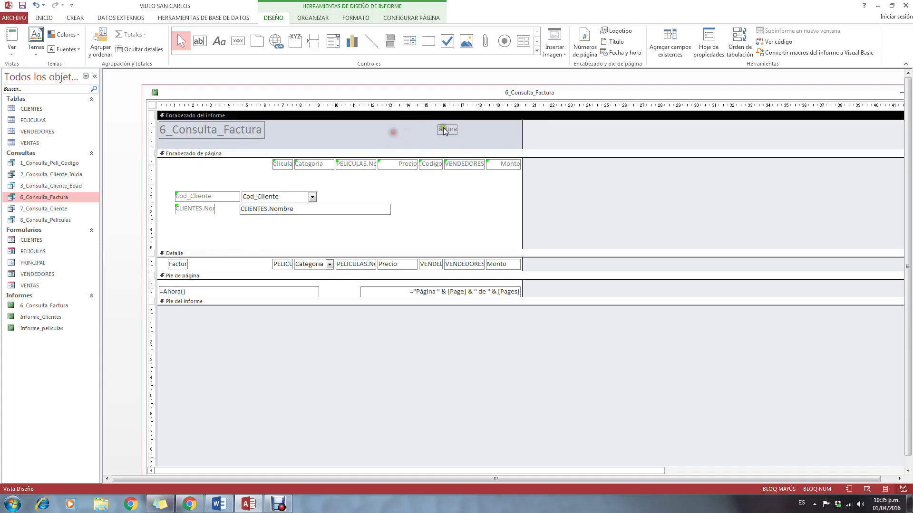
pyautogui.moveTo(443, 128); pyautogui.dragTo(179, 244)
# - Delete the Codigo Pelicula label from the page header
pyautogui.click(283, 165)
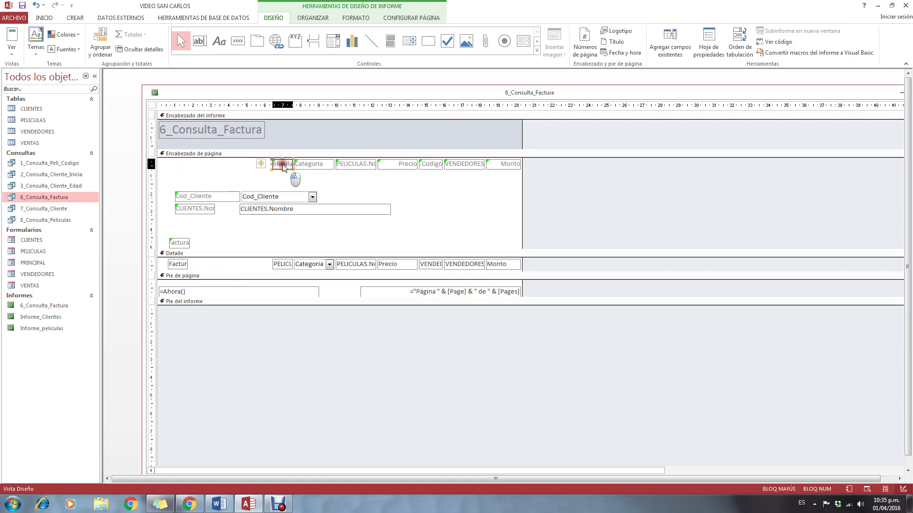
pyautogui.moveTo(284, 167); pyautogui.dragTo(249, 242)
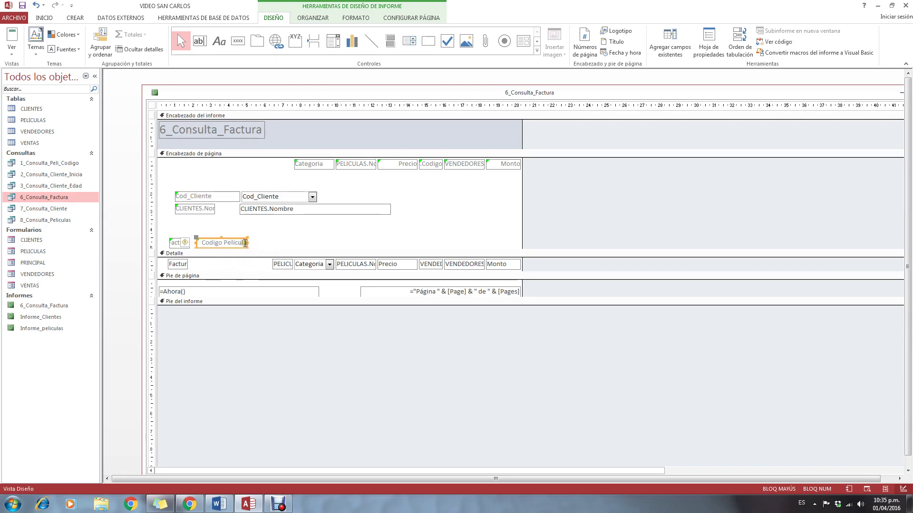
pyautogui.press('Delete')
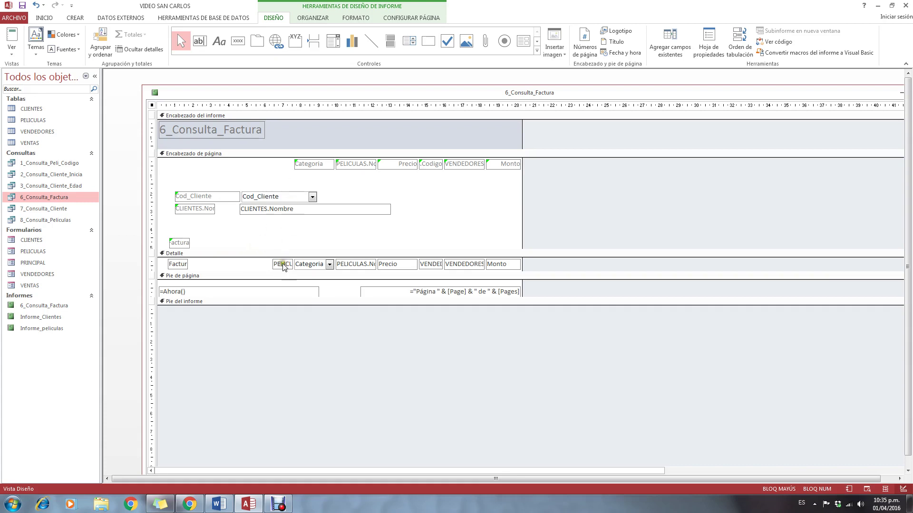
# - Remove the PELICULAS.Codigo field from Detalle and place the Categoria label and field beside the widened Factura column
pyautogui.moveTo(283, 266); pyautogui.dragTo(221, 244)
pyautogui.click(190, 265)
pyautogui.click(189, 243)
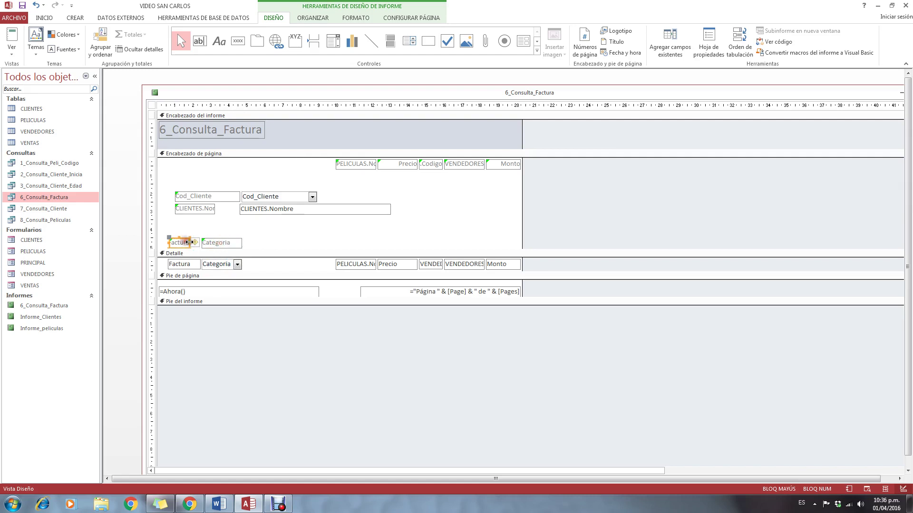
# - Place the widened PELICULAS.Nombre label and field after Categoria, followed by the Precio label and field
pyautogui.click(357, 267)
pyautogui.moveTo(357, 269); pyautogui.dragTo(324, 265)
pyautogui.moveTo(356, 164); pyautogui.dragTo(325, 246)
pyautogui.click(354, 269)
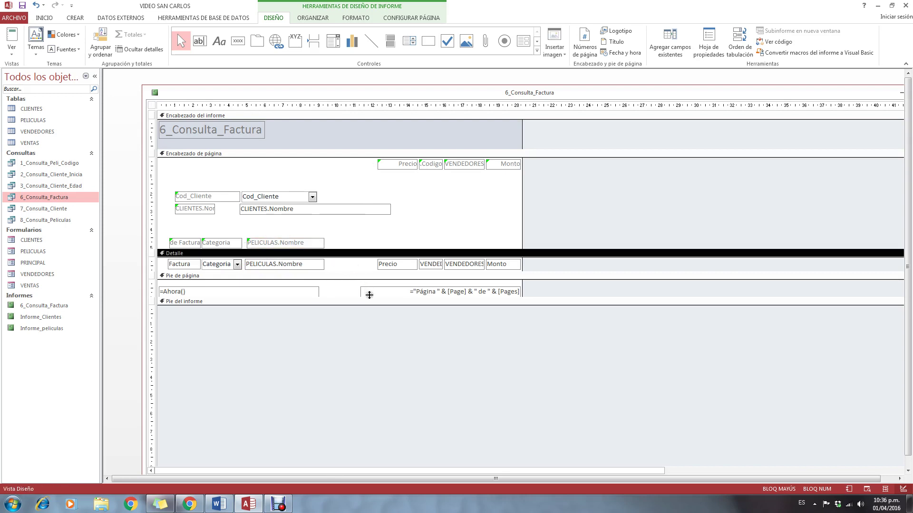
pyautogui.moveTo(389, 265); pyautogui.dragTo(354, 243)
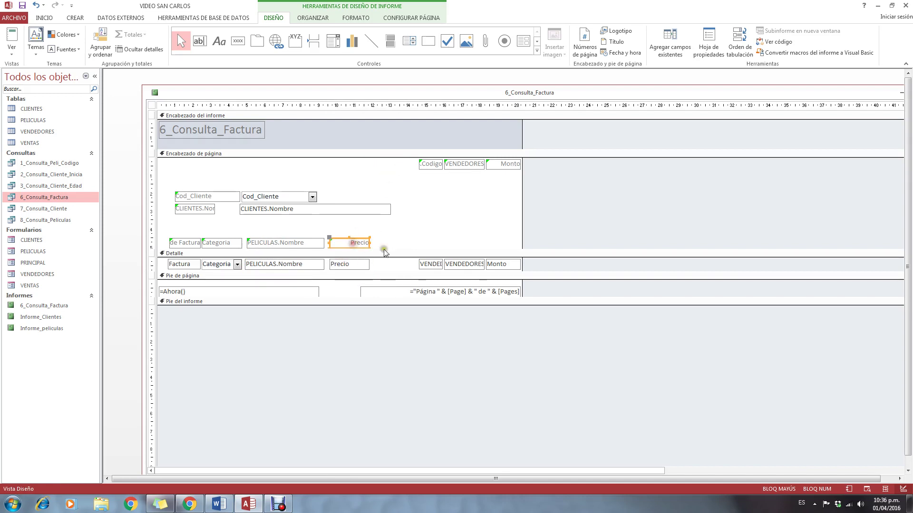
# - Remove the VENDEDORES.Codigo label and field, and line up the widened VENDEDORES.Nombre and Monto fields after Precio
pyautogui.click(427, 266)
pyautogui.moveTo(427, 265)
pyautogui.mouseDown()
pyautogui.moveTo(396, 263)
pyautogui.moveTo(418, 174)
pyautogui.moveTo(454, 162)
pyautogui.moveTo(415, 230)
pyautogui.moveTo(381, 244)
pyautogui.moveTo(436, 242)
pyautogui.moveTo(440, 269)
pyautogui.moveTo(377, 265)
pyautogui.moveTo(447, 266)
pyautogui.moveTo(438, 264)
pyautogui.mouseUp()
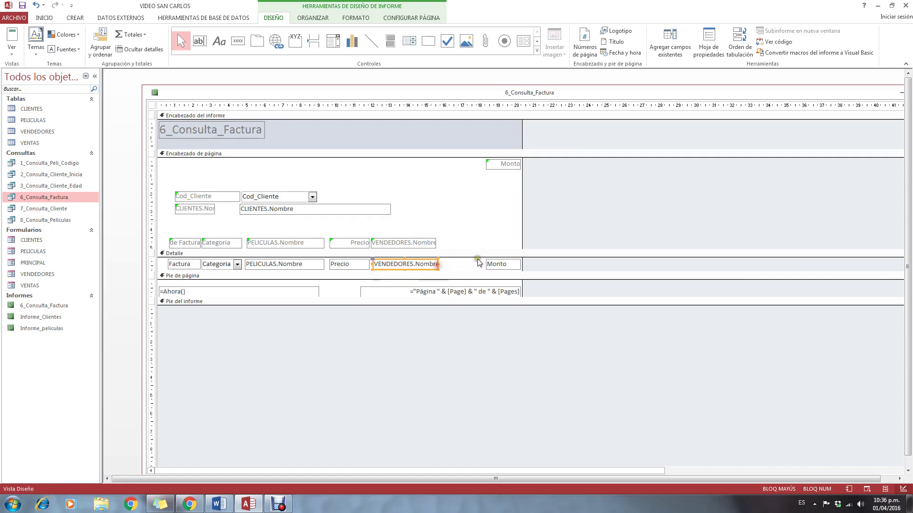
pyautogui.moveTo(495, 271)
pyautogui.mouseDown()
pyautogui.moveTo(447, 264)
pyautogui.moveTo(506, 264)
pyautogui.mouseUp()
# - Shorten the VENDEDORES.Nombre label to Nombre and move the widened Monto label above its field
pyautogui.click(434, 243)
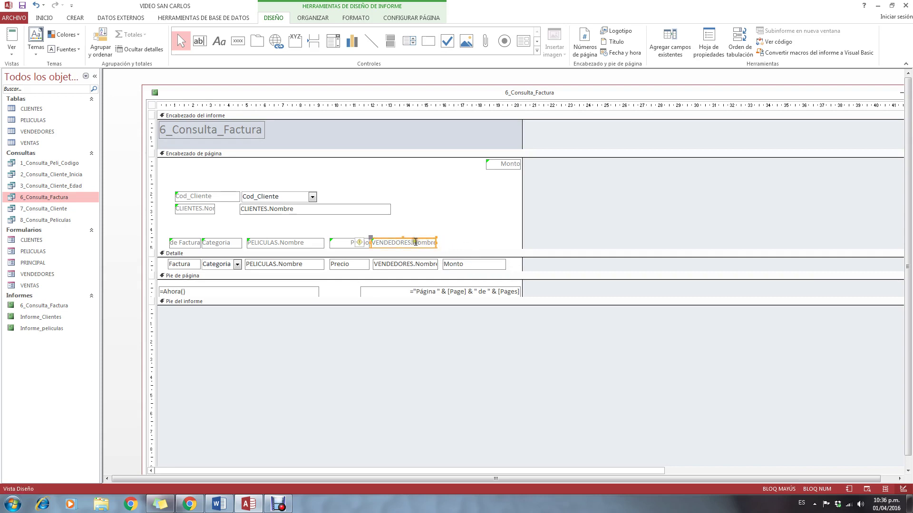
pyautogui.moveTo(415, 243); pyautogui.dragTo(354, 244)
pyautogui.press('BackSpace')
pyautogui.click(454, 235)
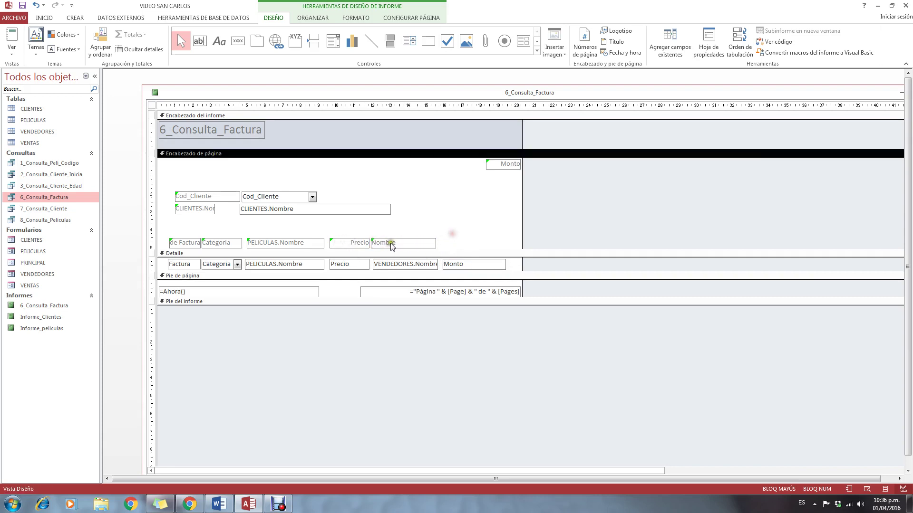
pyautogui.moveTo(492, 166); pyautogui.dragTo(508, 243)
pyautogui.click(449, 225)
# - Shift the date and page number fields inward in the page footer and narrow the report to about 19.8 cm wide
pyautogui.moveTo(500, 292); pyautogui.dragTo(479, 288)
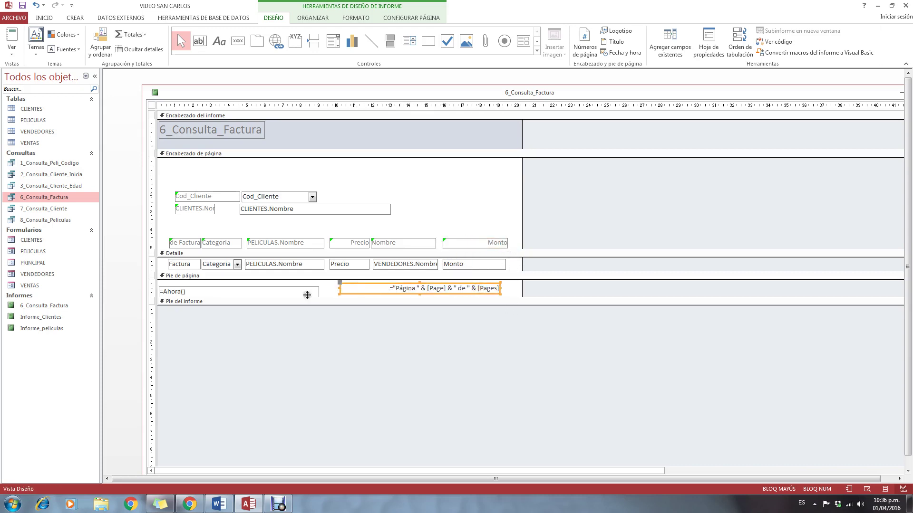
pyautogui.moveTo(307, 295)
pyautogui.mouseDown()
pyautogui.moveTo(326, 299)
pyautogui.moveTo(318, 290)
pyautogui.mouseUp()
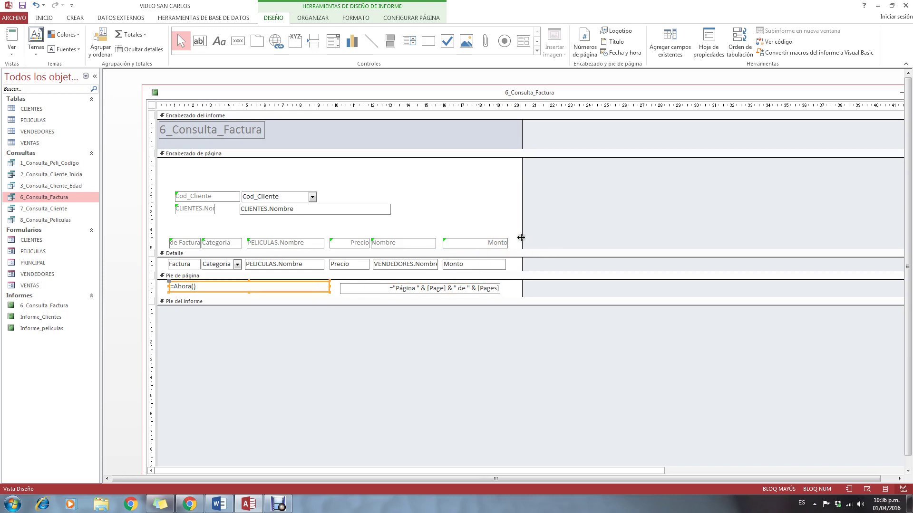
pyautogui.moveTo(521, 238); pyautogui.dragTo(513, 240)
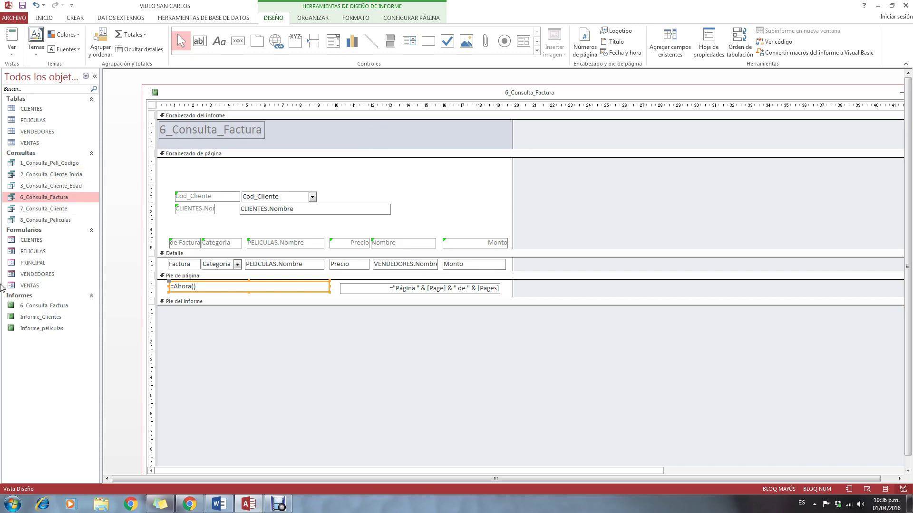
# - Copy the VIDEOS logo, the Video San Carlos label and the CLIENTES title from the CLIENTES form's header, then close the form
pyautogui.rightClick(35, 240)
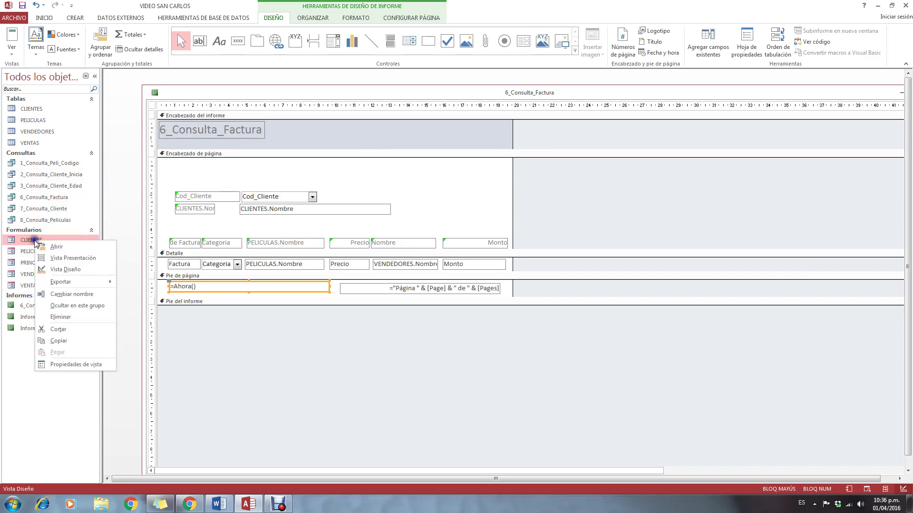
pyautogui.click(64, 269)
pyautogui.click(177, 135)
pyautogui.keyDown('shift'); pyautogui.click(179, 175); pyautogui.keyUp('shift')
pyautogui.keyDown('shift'); pyautogui.click(285, 135); pyautogui.keyUp('shift')
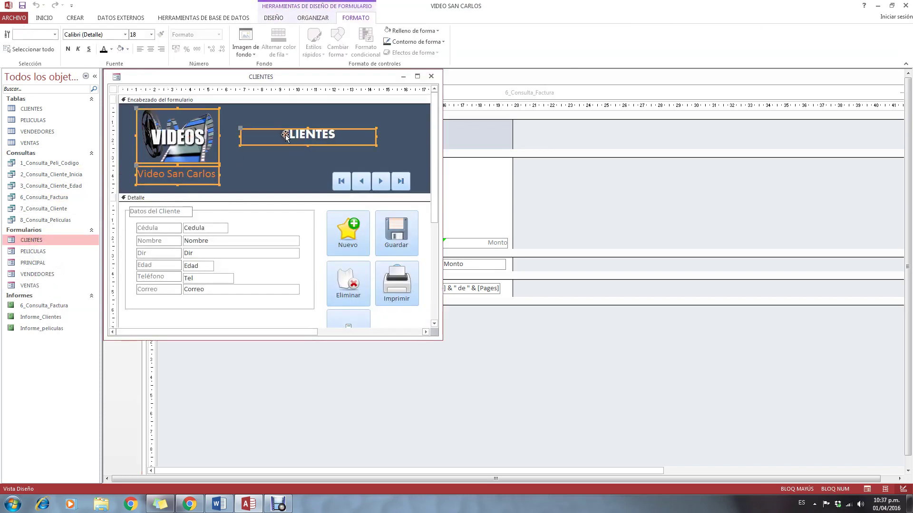
pyautogui.rightClick(285, 135)
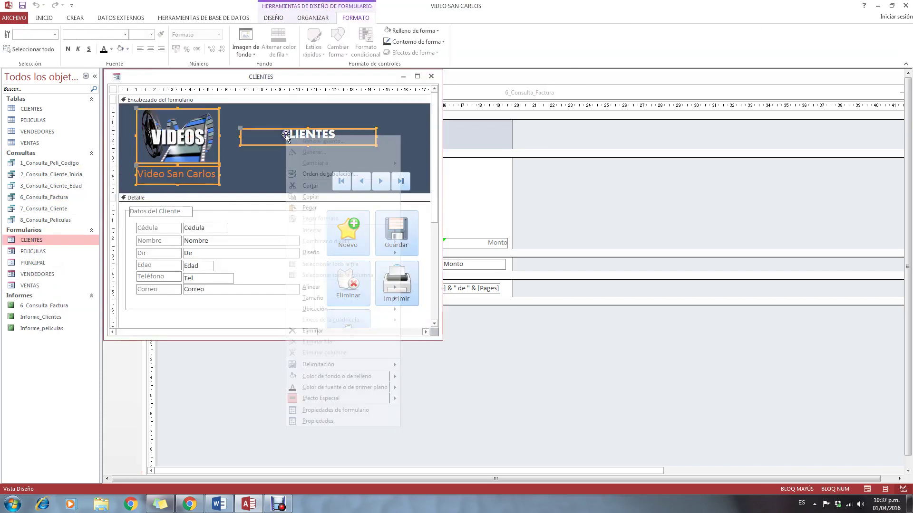
pyautogui.click(311, 197)
pyautogui.click(431, 76)
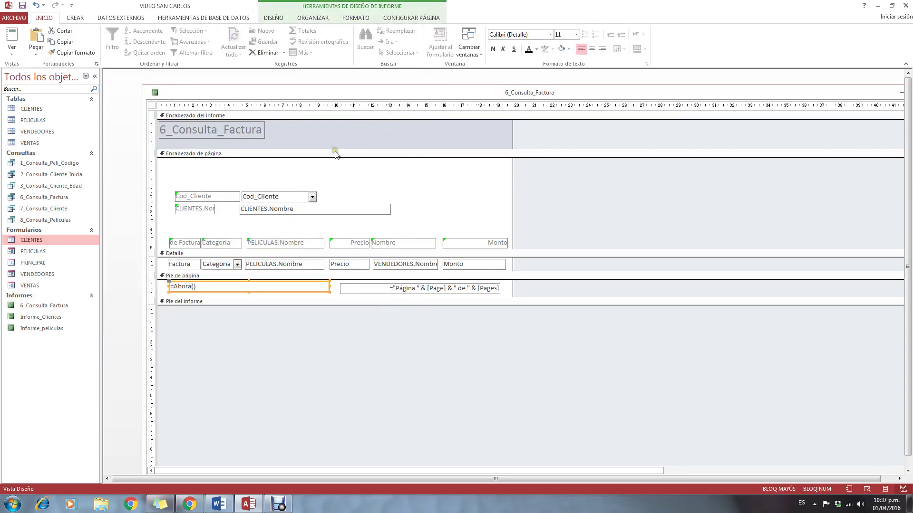
# - Replace the report header's title with the copied logo and labels, and make the header about 4.5 cm high
pyautogui.moveTo(335, 153); pyautogui.dragTo(333, 225)
pyautogui.click(251, 137)
pyautogui.press('Delete')
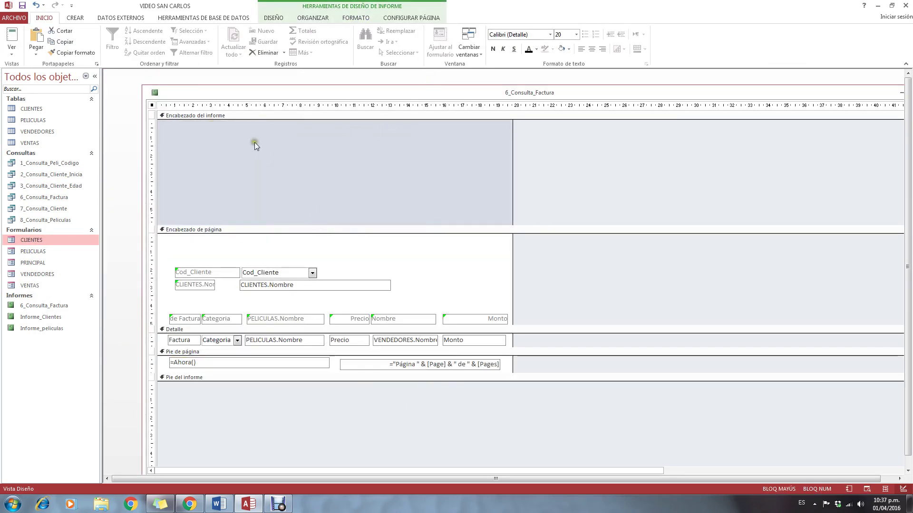
pyautogui.rightClick(255, 145)
pyautogui.click(273, 180)
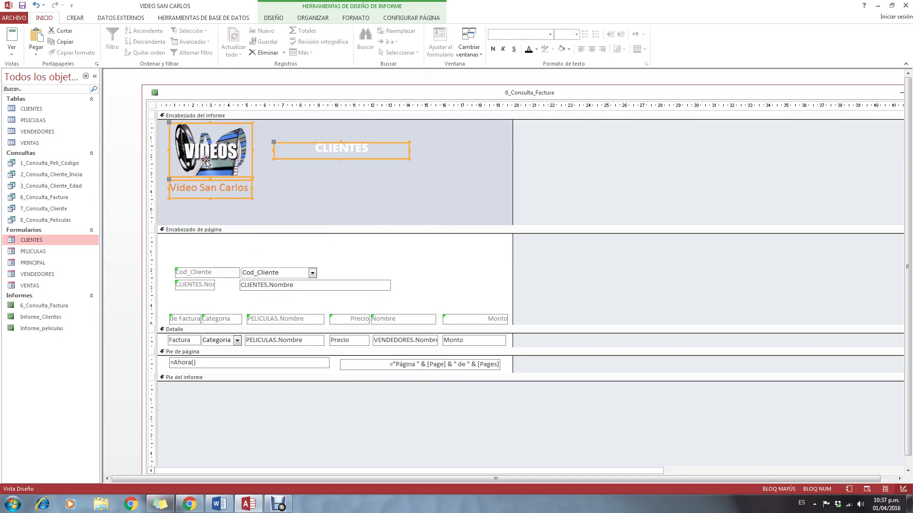
pyautogui.click(274, 197)
pyautogui.moveTo(274, 229); pyautogui.dragTo(281, 206)
# - Retitle the pasted CLIENTES label as HISTORICO DE VENTAS POR CLIENTE and move it clear of the logo
pyautogui.click(362, 151)
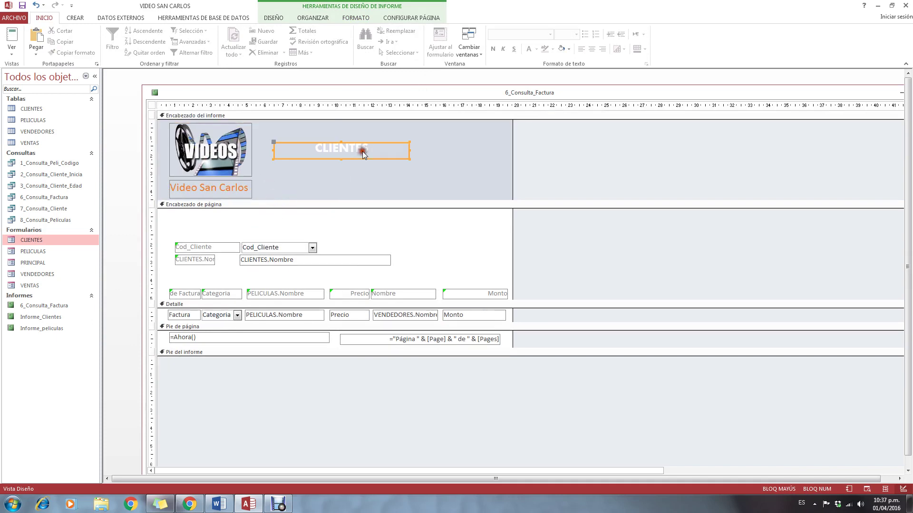
pyautogui.doubleClick(362, 151)
pyautogui.write('fAC')
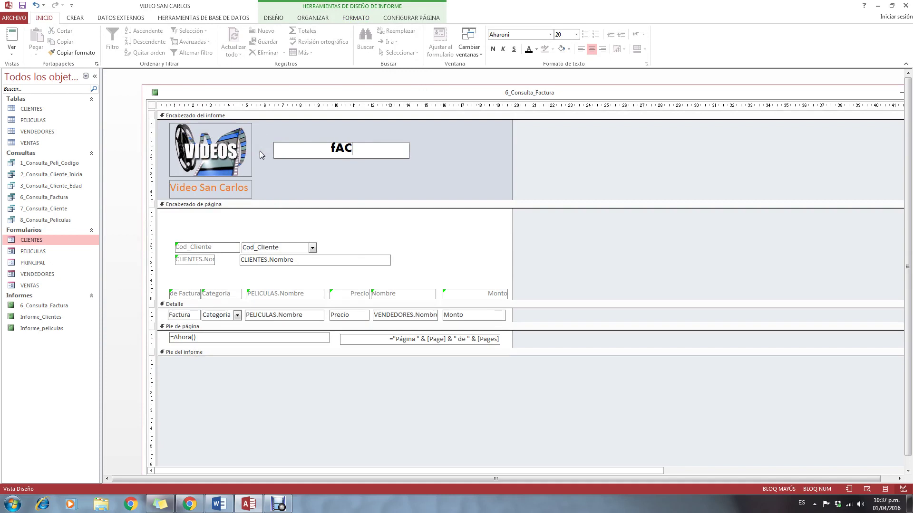
pyautogui.press('BackSpace')
pyautogui.press('BackSpace')
pyautogui.press('BackSpace')
pyautogui.write('FAC')
pyautogui.press('BackSpace')
pyautogui.press('BackSpace')
pyautogui.press('BackSpace')
pyautogui.write('H')
pyautogui.press('BackSpace')
pyautogui.write('HISTORICO DE VE')
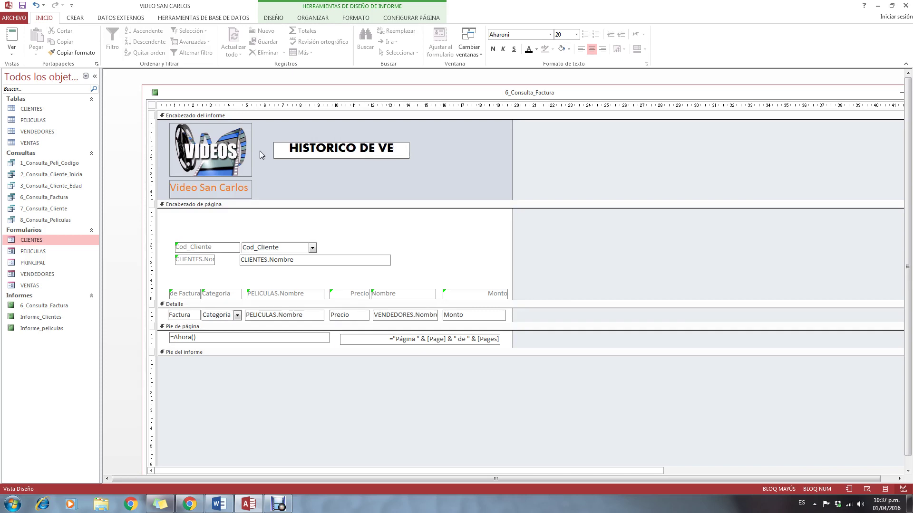
pyautogui.write('NTAS OR')
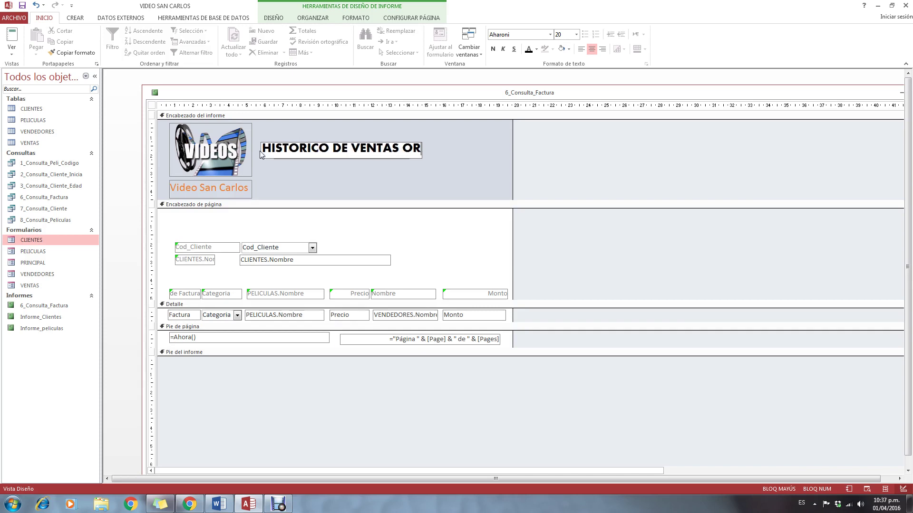
pyautogui.press('BackSpace')
pyautogui.press('BackSpace')
pyautogui.write('POR CLI')
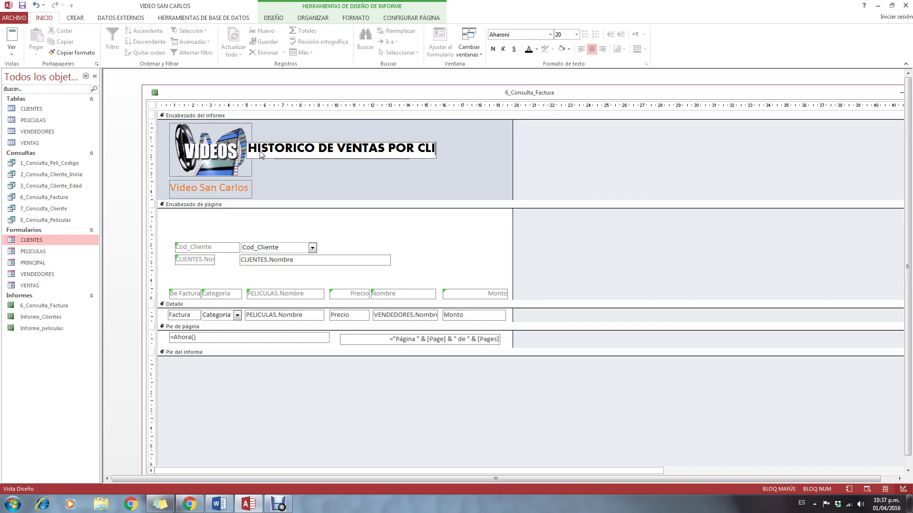
pyautogui.write('ENTE')
pyautogui.click(446, 190)
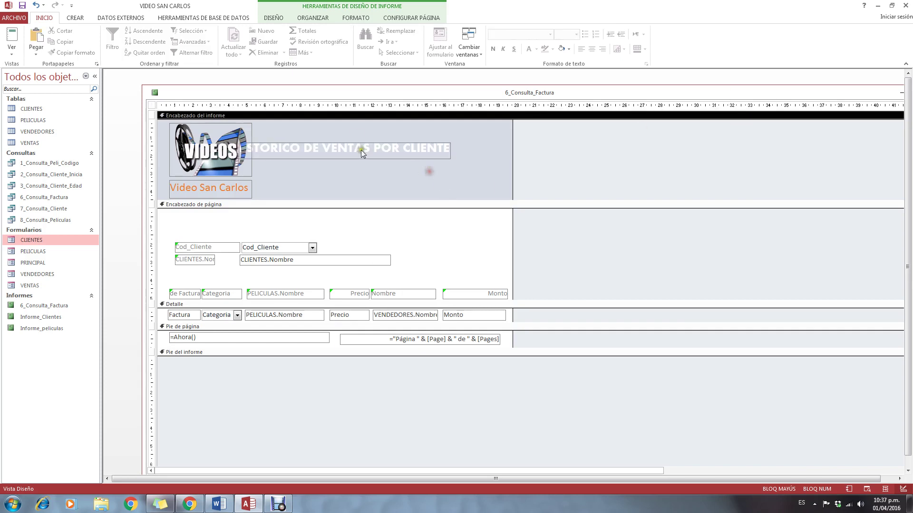
pyautogui.moveTo(361, 150); pyautogui.dragTo(391, 155)
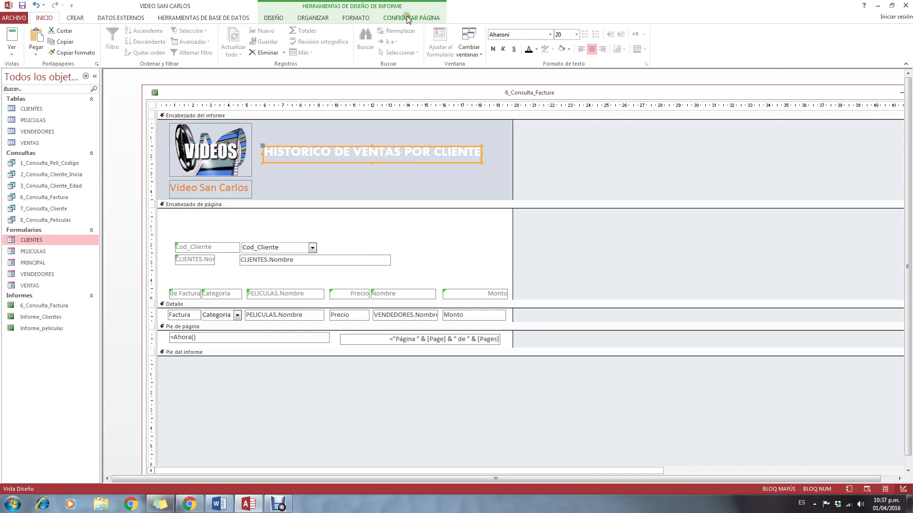
# - Set the report title's font colour to black and the report header's background to white
pyautogui.click(356, 18)
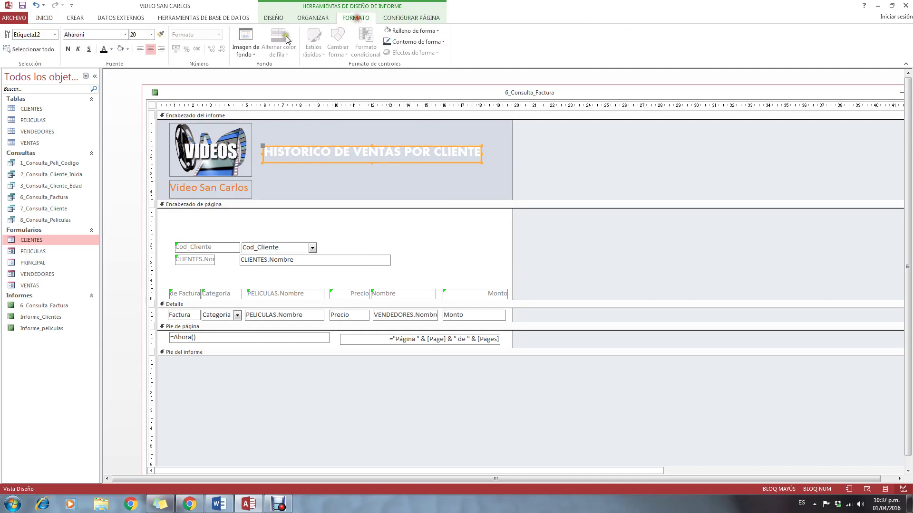
pyautogui.click(103, 49)
pyautogui.click(392, 181)
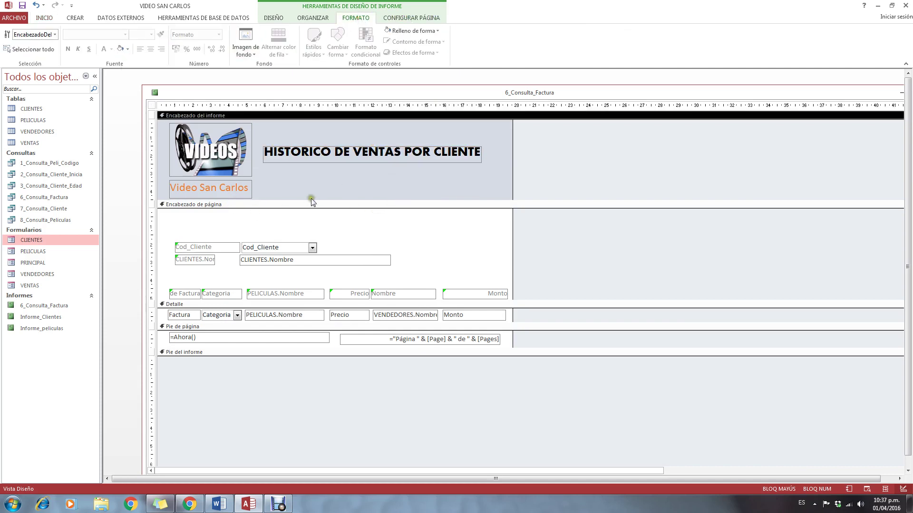
pyautogui.click(387, 30)
pyautogui.click(386, 64)
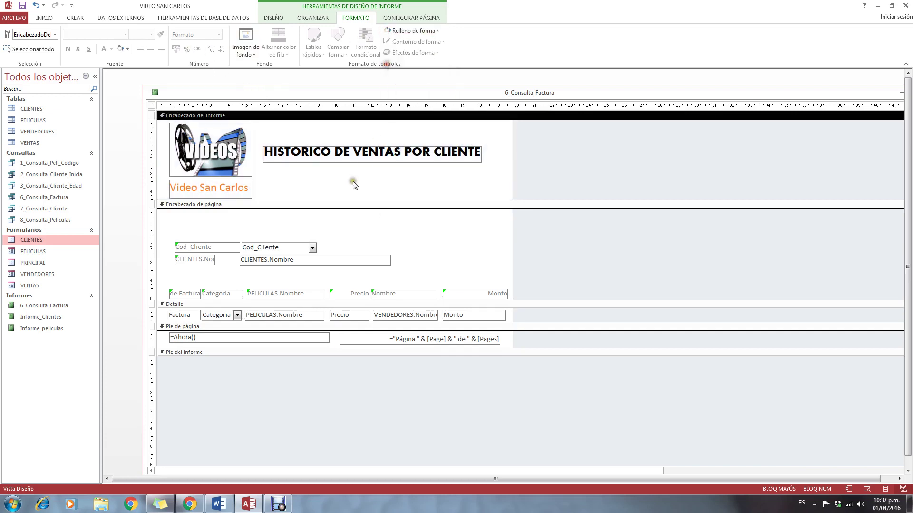
# - Move the Cod_Cliente and CLIENTES.Nombre labels and fields up in the page header, and align the CLIENTES.Nombre field with Cod_Cliente
pyautogui.moveTo(405, 274); pyautogui.dragTo(205, 245)
pyautogui.click(209, 261)
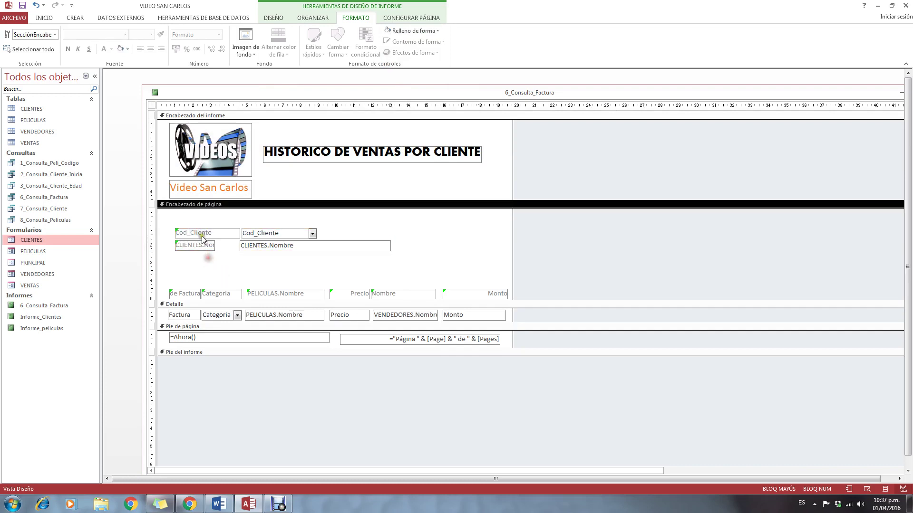
pyautogui.moveTo(248, 250); pyautogui.dragTo(249, 251)
pyautogui.click(244, 259)
pyautogui.moveTo(381, 93); pyautogui.dragTo(372, 91)
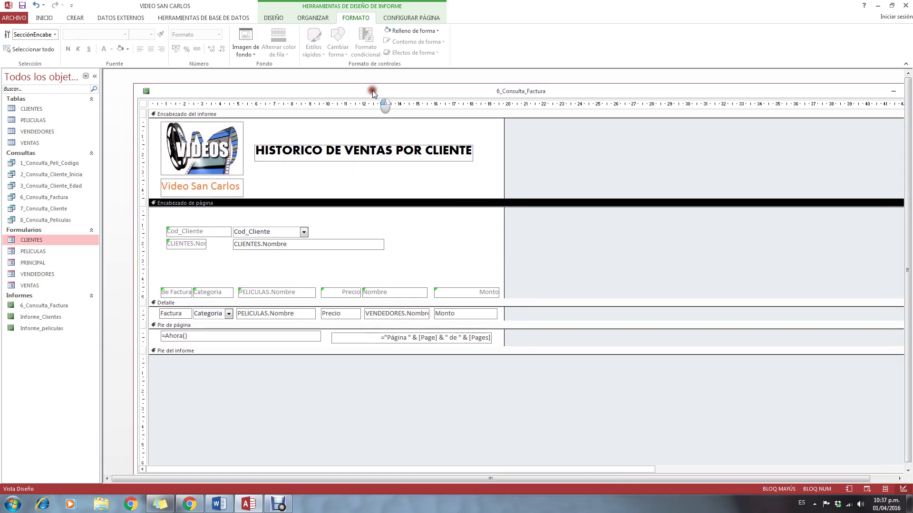
# - Display the report in Report view and check the Precio and Monto values of the first invoice row
pyautogui.rightClick(171, 94)
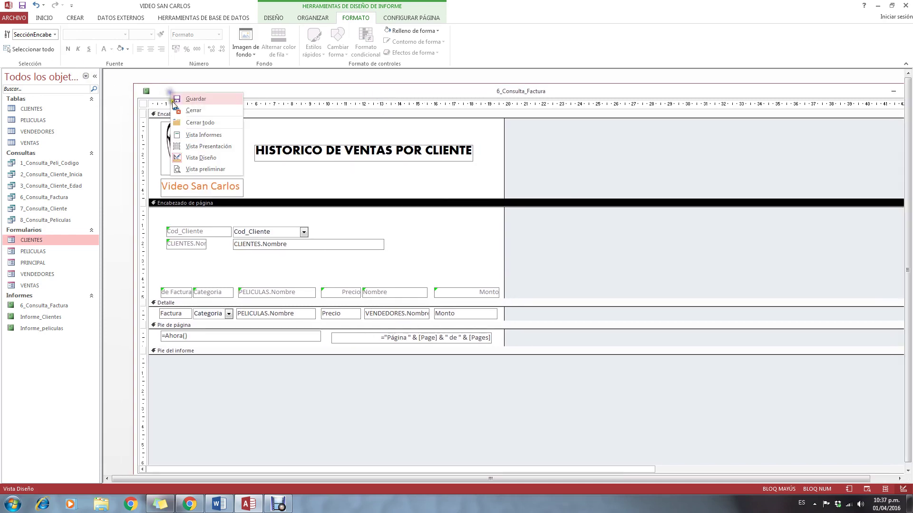
pyautogui.click(201, 136)
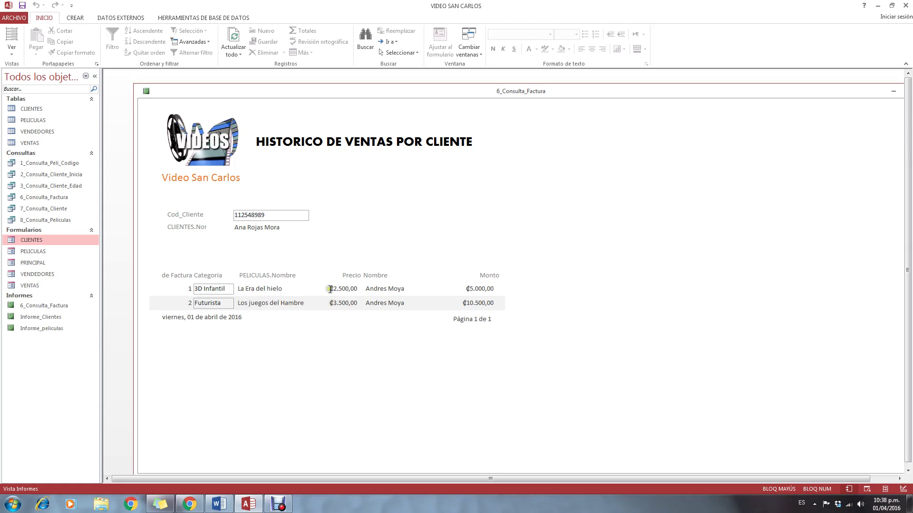
pyautogui.moveTo(330, 289); pyautogui.dragTo(368, 290)
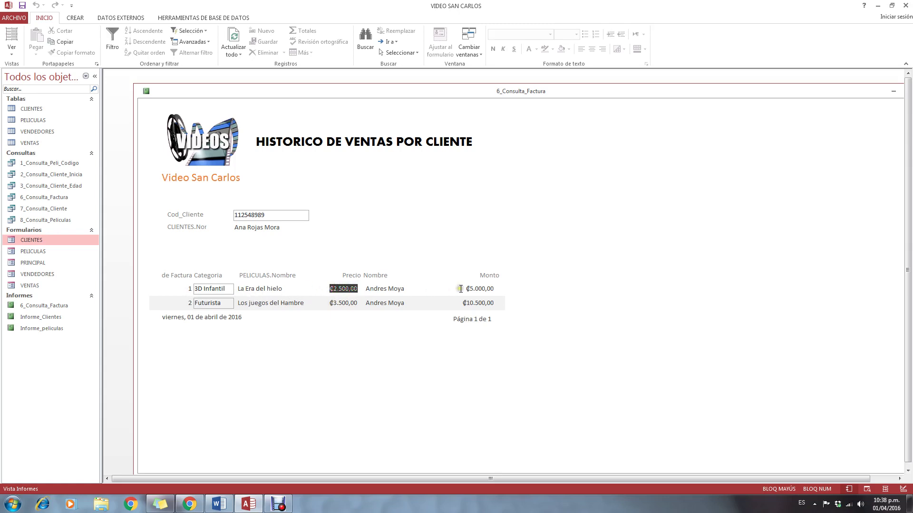
pyautogui.moveTo(460, 289); pyautogui.dragTo(504, 288)
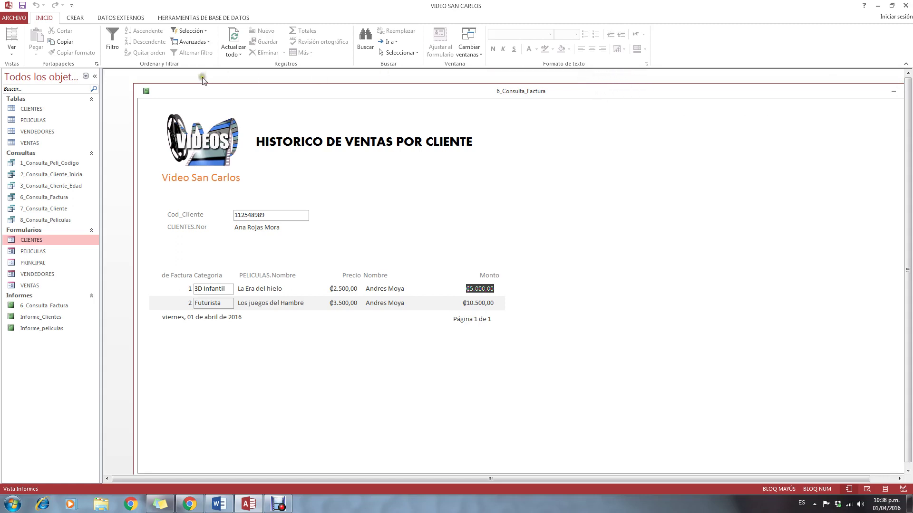
# - Close the 6_Consulta_Factura report and save its design changes
pyautogui.moveTo(230, 95); pyautogui.dragTo(204, 95)
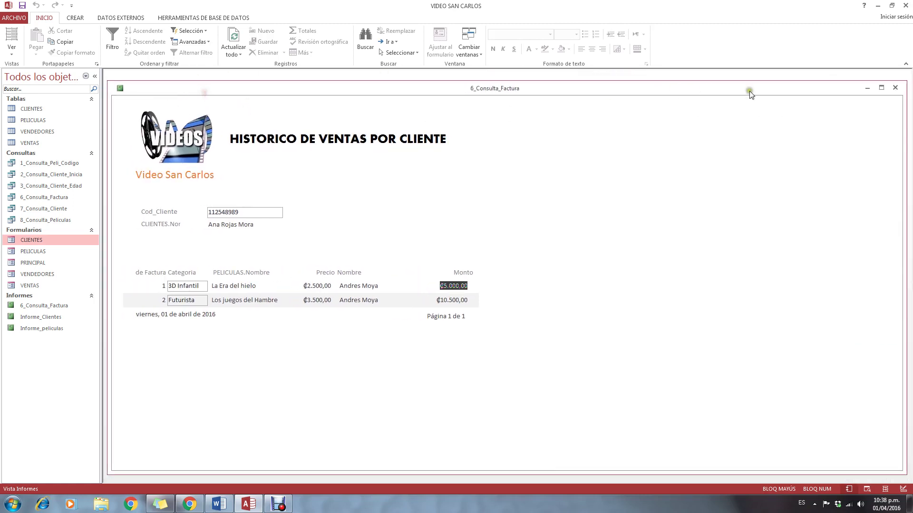
pyautogui.click(895, 88)
pyautogui.click(408, 278)
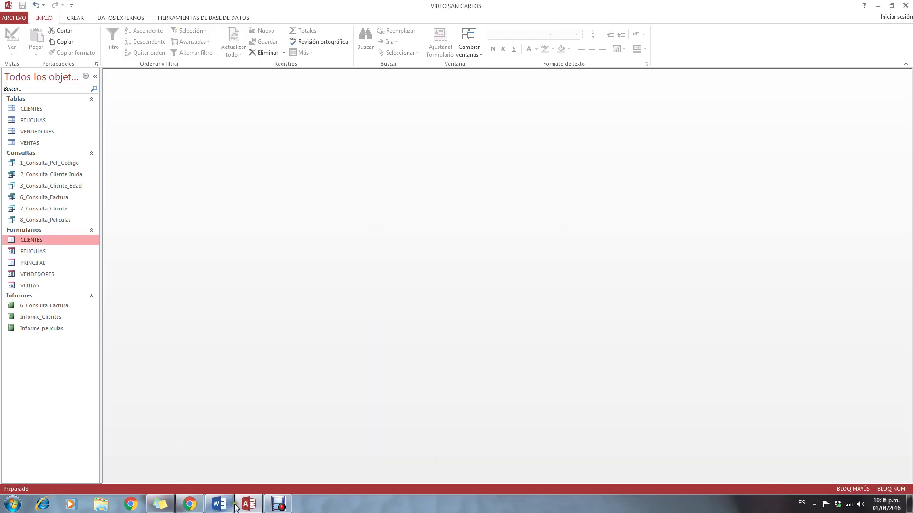
# - Glance at the project brief in Word and reopen the 6_Consulta_Factura report in Design view
pyautogui.click(219, 504)
pyautogui.click(248, 503)
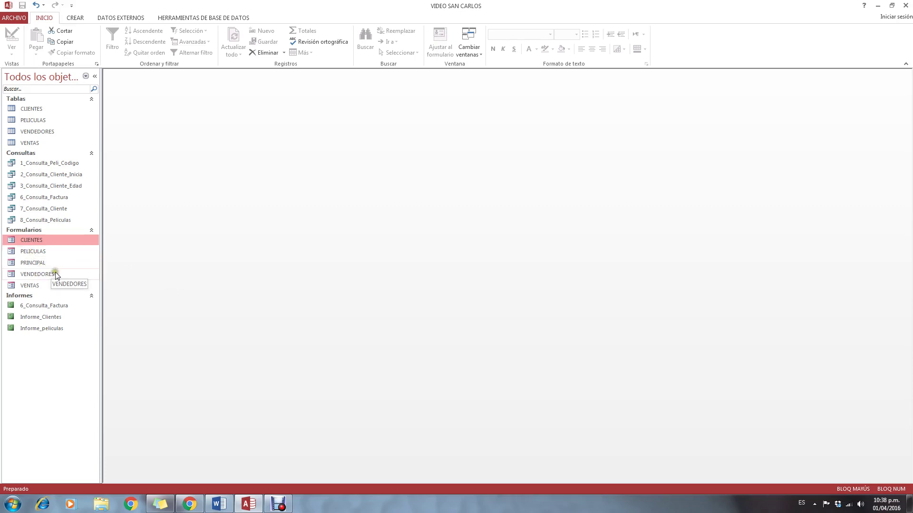
pyautogui.rightClick(58, 310)
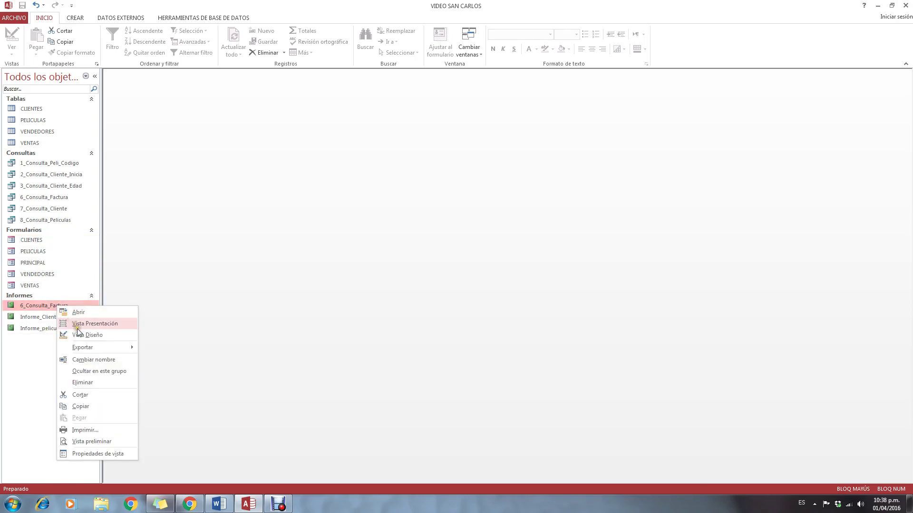
pyautogui.click(92, 334)
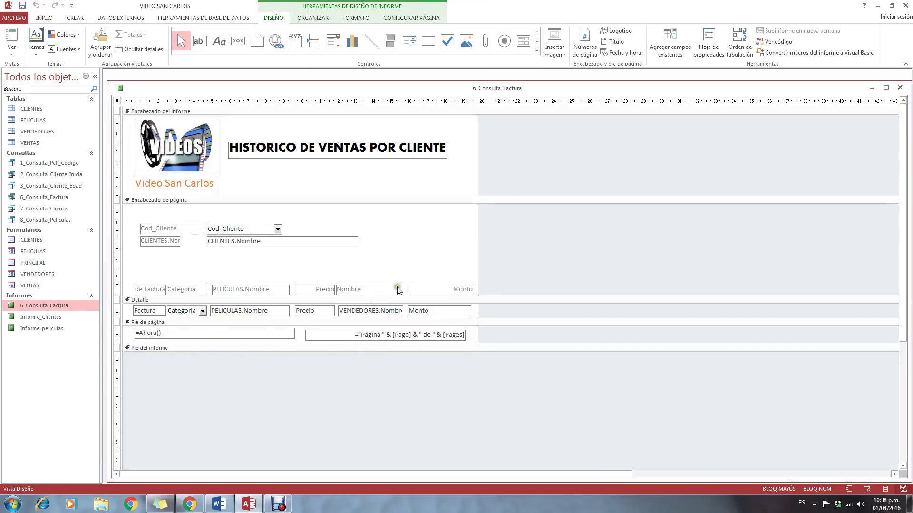
# - Check the list of fields available to the report and the Precio label in the page header
pyautogui.click(560, 200)
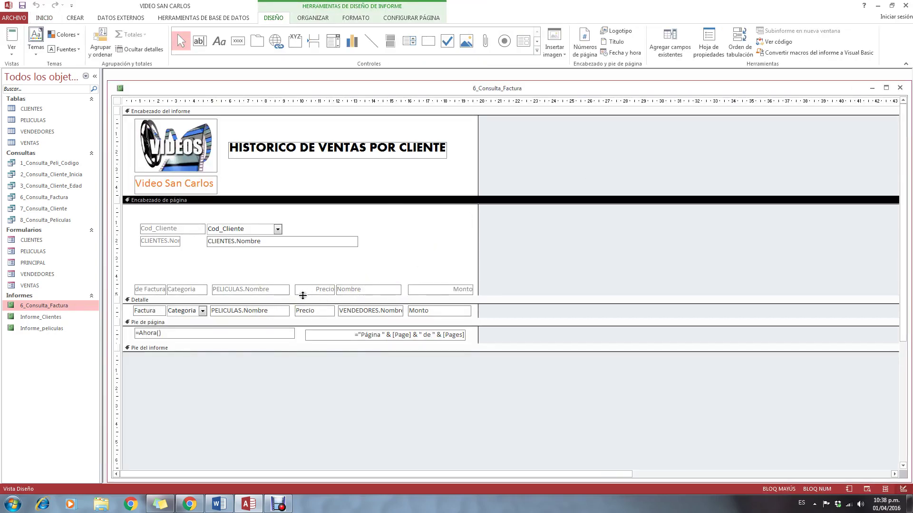
pyautogui.click(671, 43)
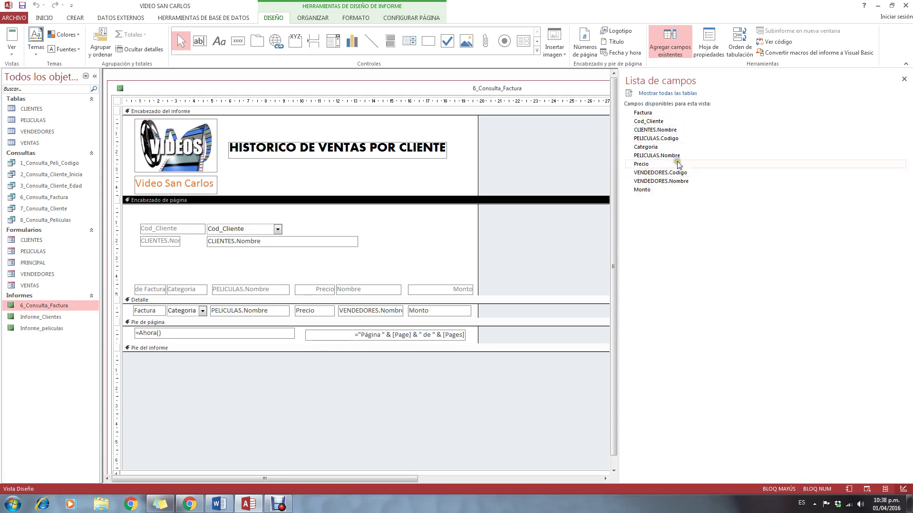
pyautogui.click(904, 79)
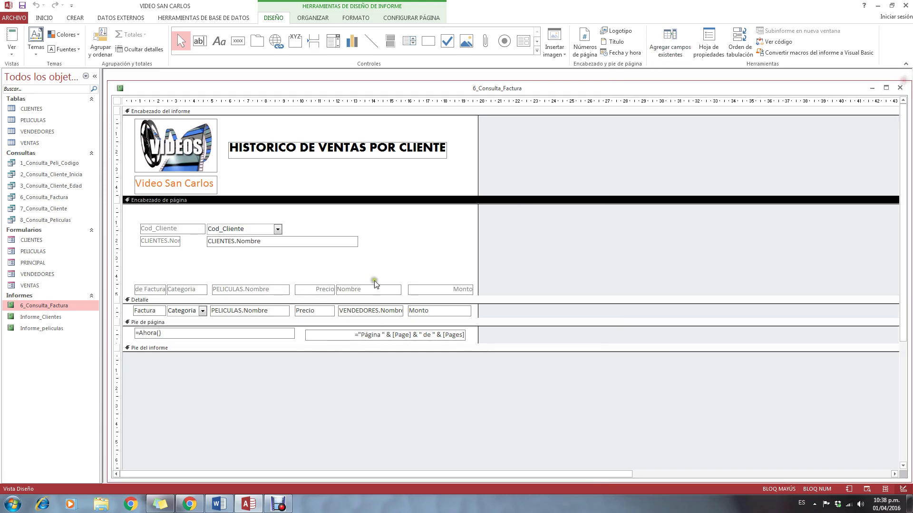
pyautogui.click(319, 292)
pyautogui.click(293, 288)
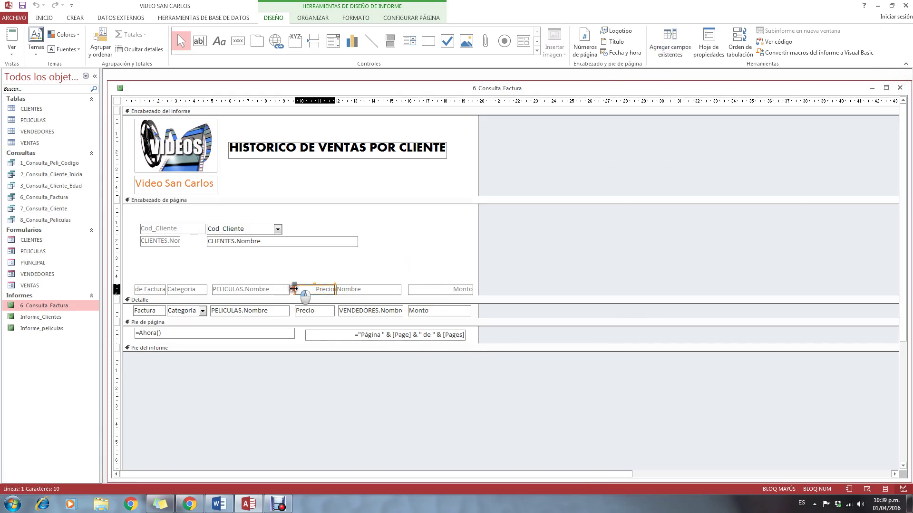
pyautogui.click(312, 269)
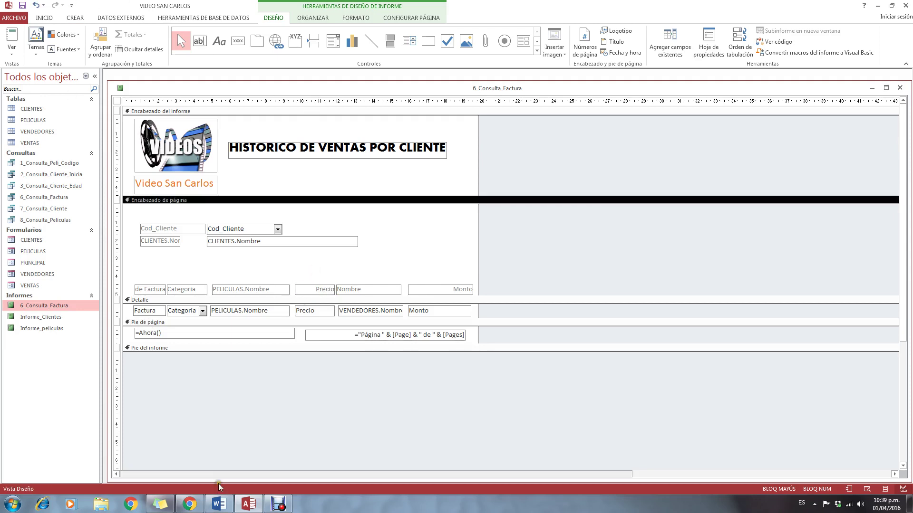
# - Switch to Word, read the Factura and Clientes macro requirements in section 6 of the brief, and return to Access
pyautogui.click(219, 504)
pyautogui.scroll(-3, 403, 338)
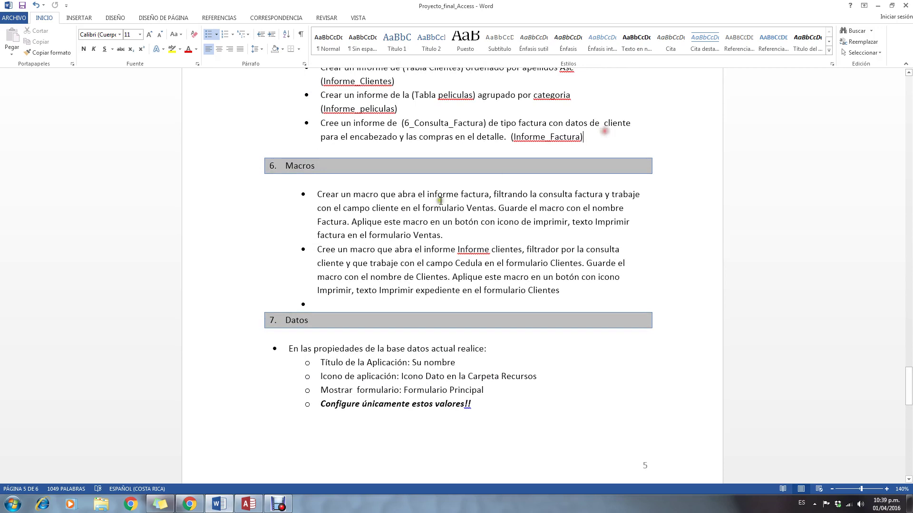
pyautogui.moveTo(315, 192); pyautogui.dragTo(632, 240)
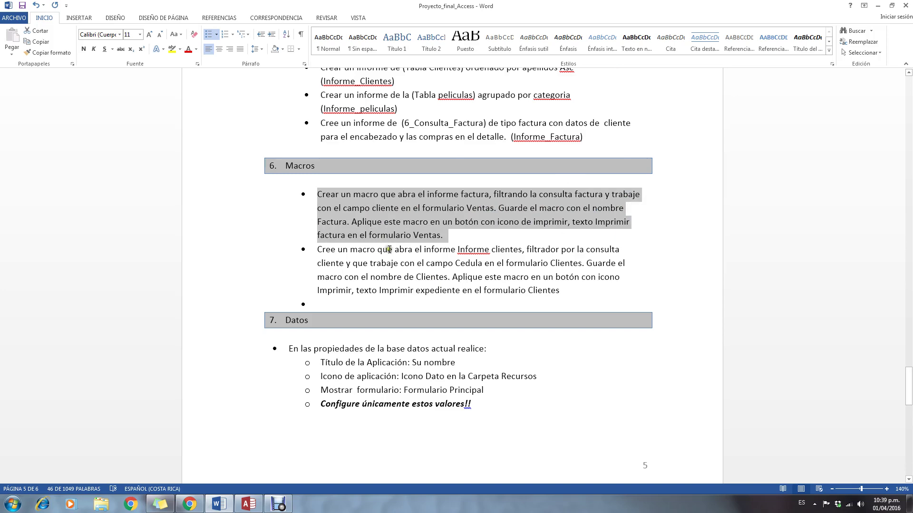
pyautogui.click(877, 5)
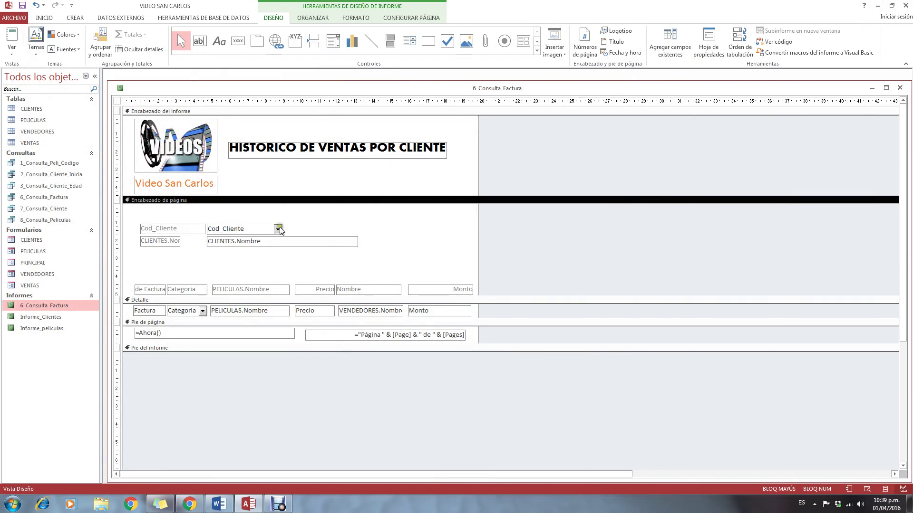
# - Preview the 6_Consulta_Factura report as printed, close it and save its design changes
pyautogui.click(12, 48)
pyautogui.click(23, 90)
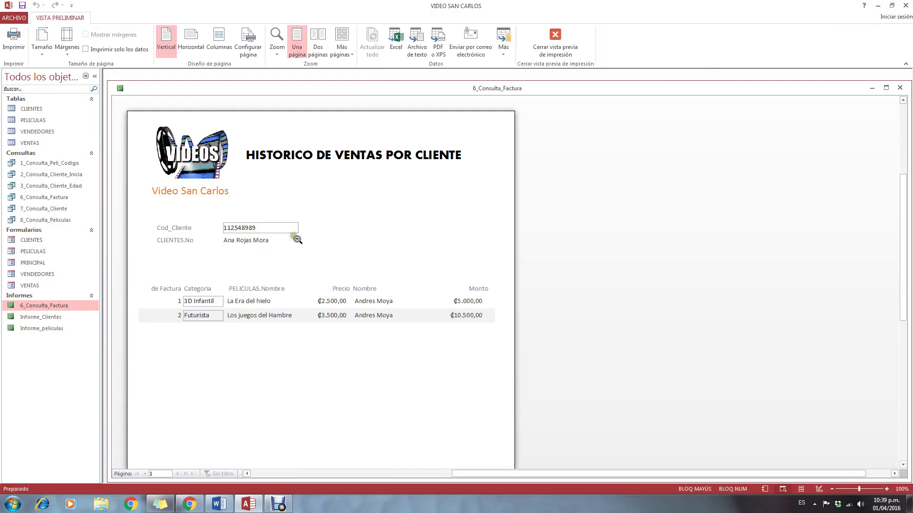
pyautogui.click(897, 88)
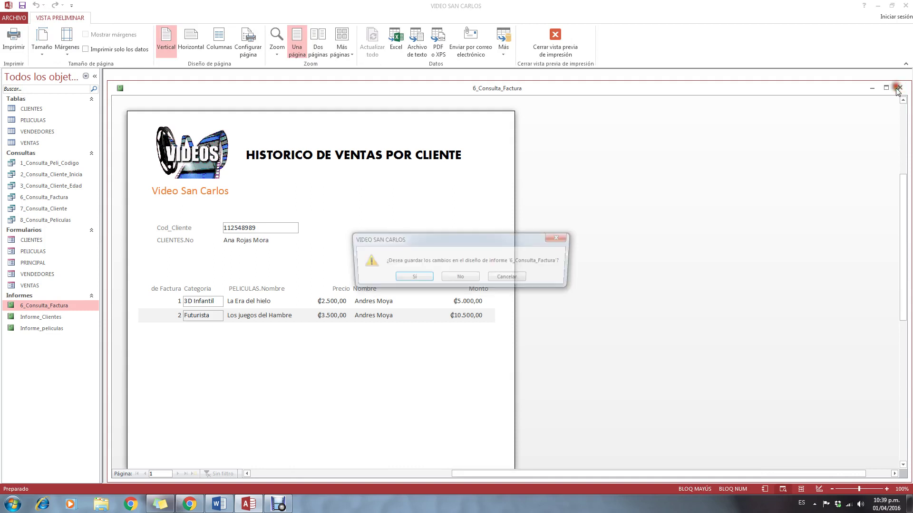
pyautogui.click(411, 278)
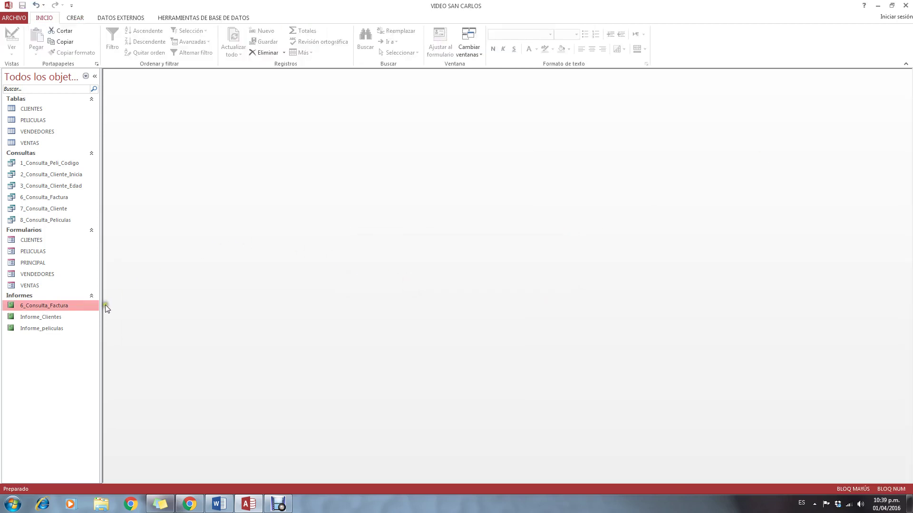
# - Open the CLIENTES form in Design view and enlarge its window to show all of its buttons
pyautogui.rightClick(36, 241)
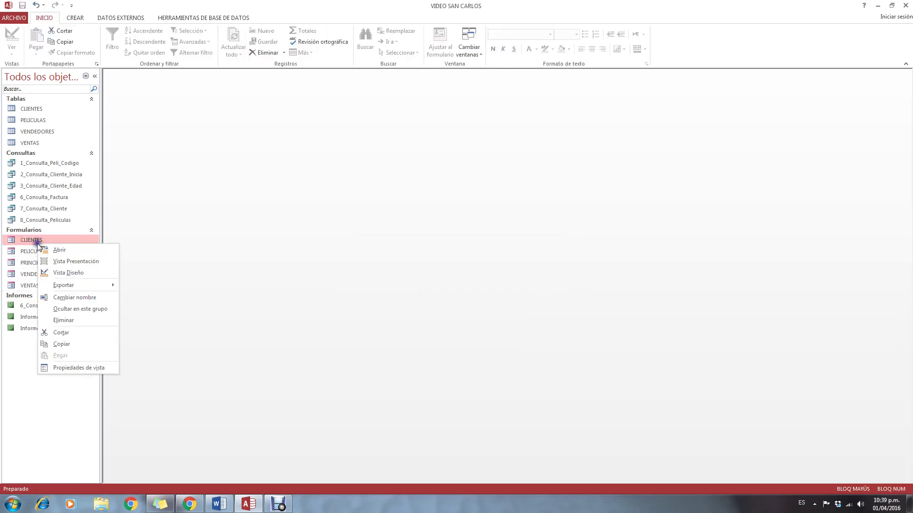
pyautogui.click(66, 274)
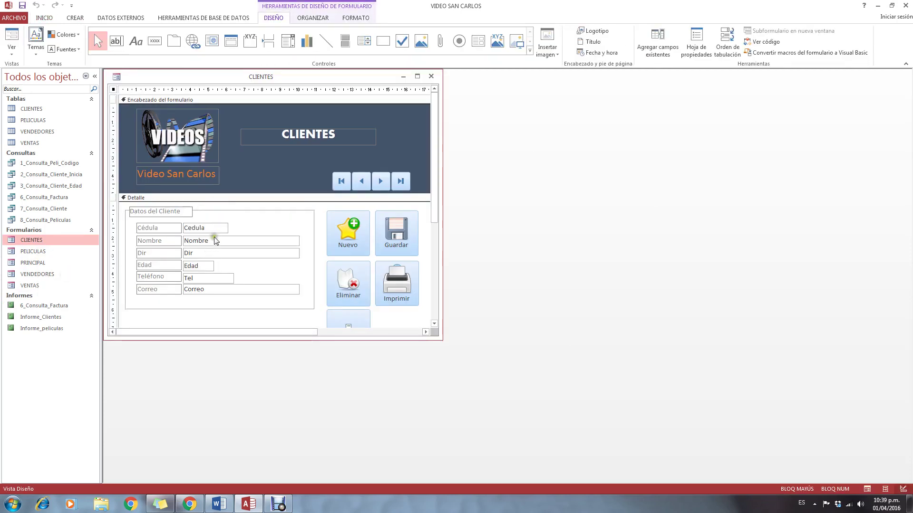
pyautogui.moveTo(433, 338); pyautogui.dragTo(472, 384)
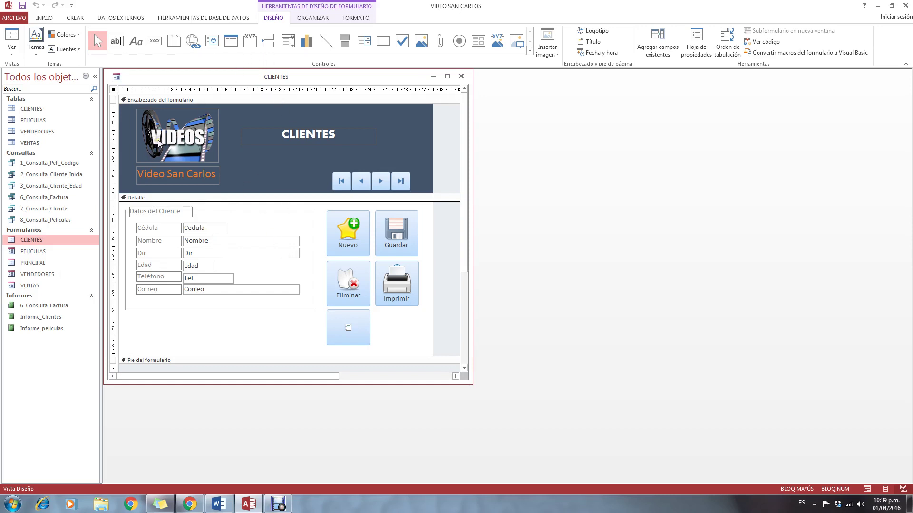
# - Create a new macro and add an AbrirInforme action to it
pyautogui.click(80, 19)
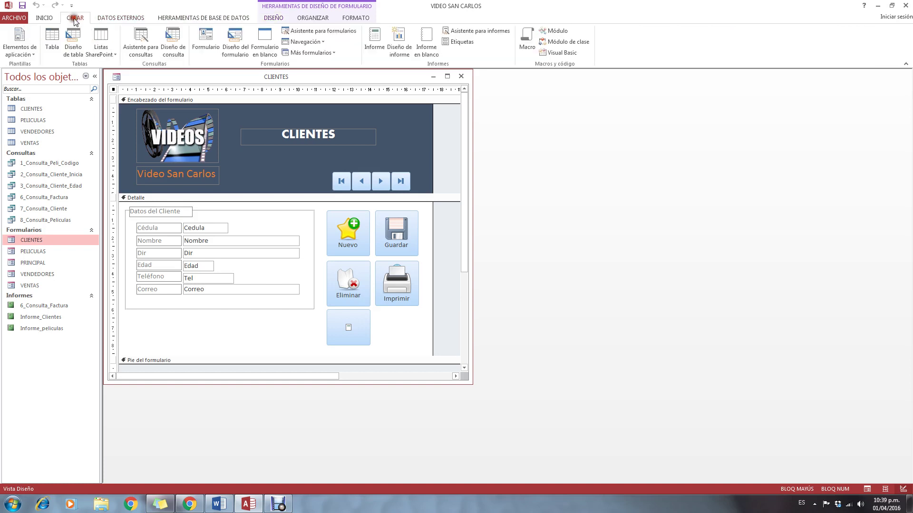
pyautogui.click(526, 42)
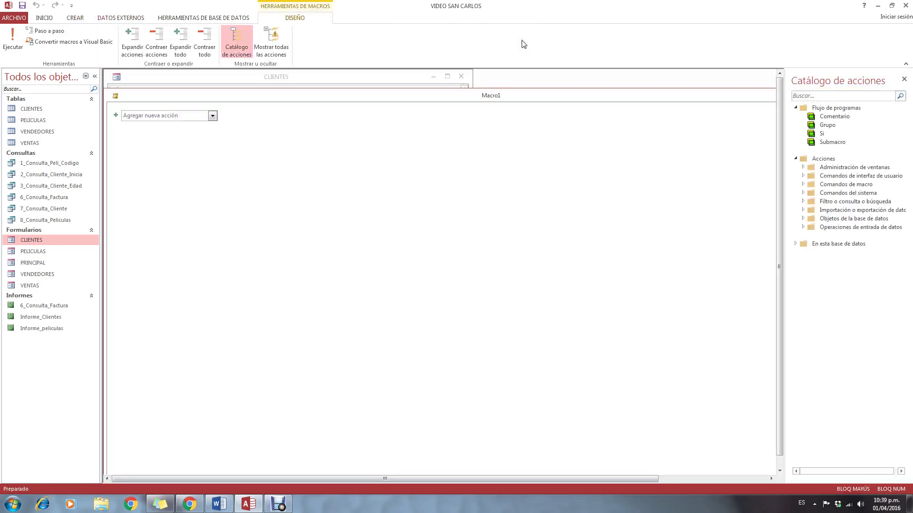
pyautogui.moveTo(252, 99); pyautogui.dragTo(353, 137)
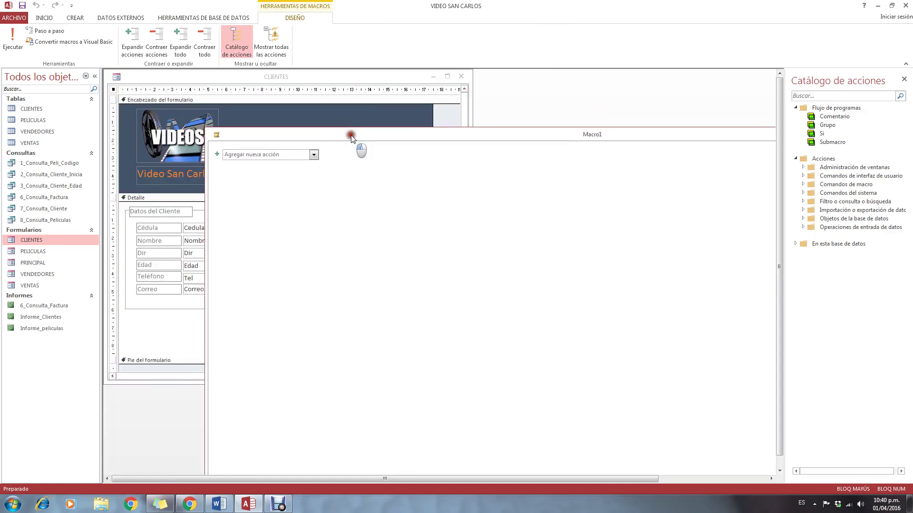
pyautogui.click(314, 156)
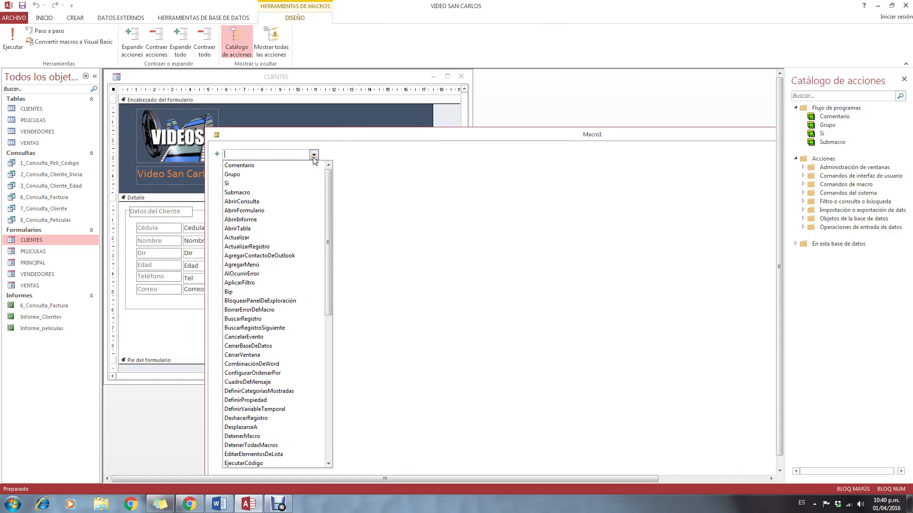
pyautogui.click(262, 220)
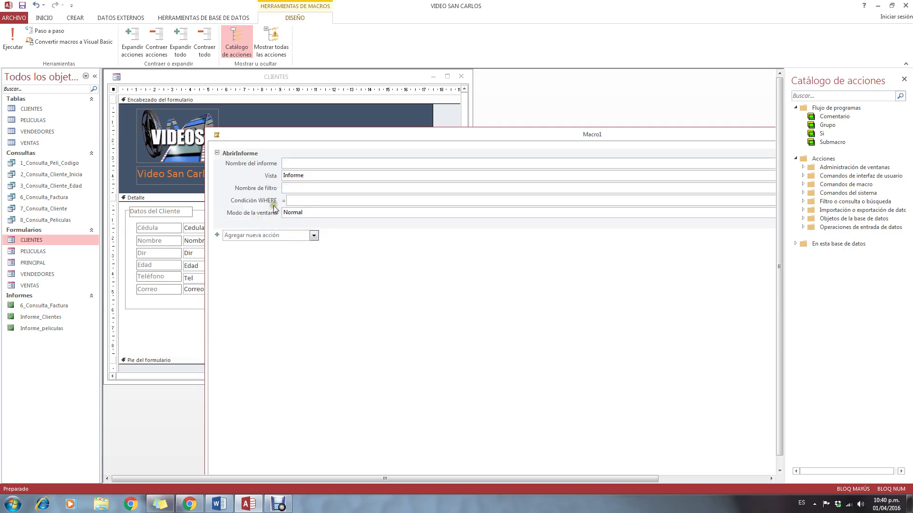
# - Set 6_Consulta_Factura as the report that the AbrirInforme action opens
pyautogui.click(735, 151)
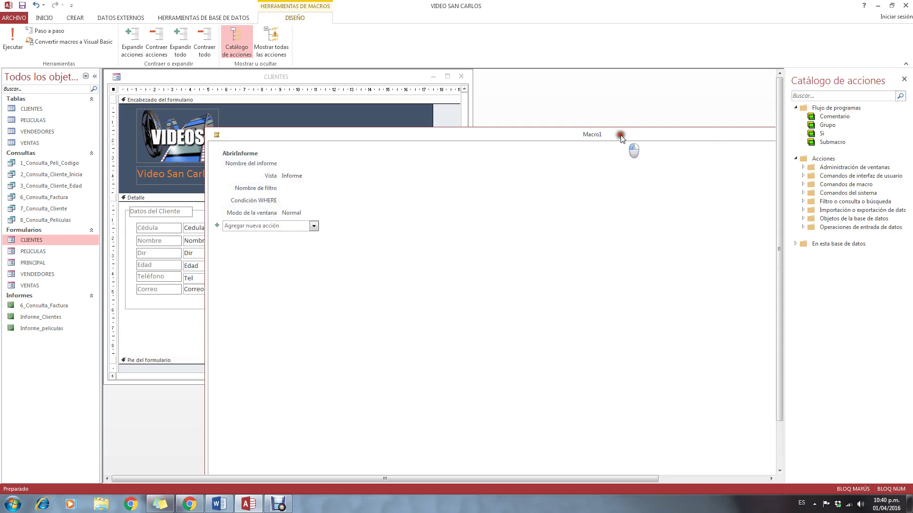
pyautogui.moveTo(632, 139); pyautogui.dragTo(613, 89)
pyautogui.click(268, 136)
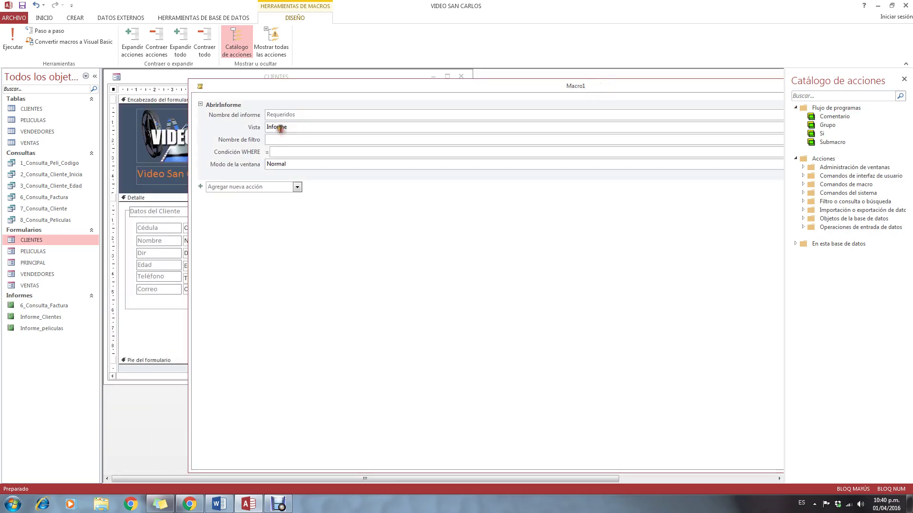
pyautogui.click(349, 114)
pyautogui.moveTo(710, 88); pyautogui.dragTo(589, 94)
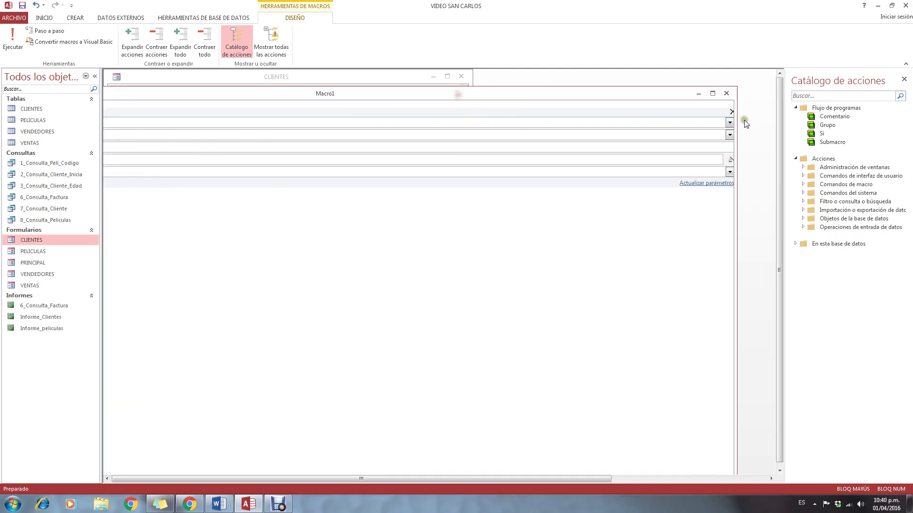
pyautogui.click(729, 123)
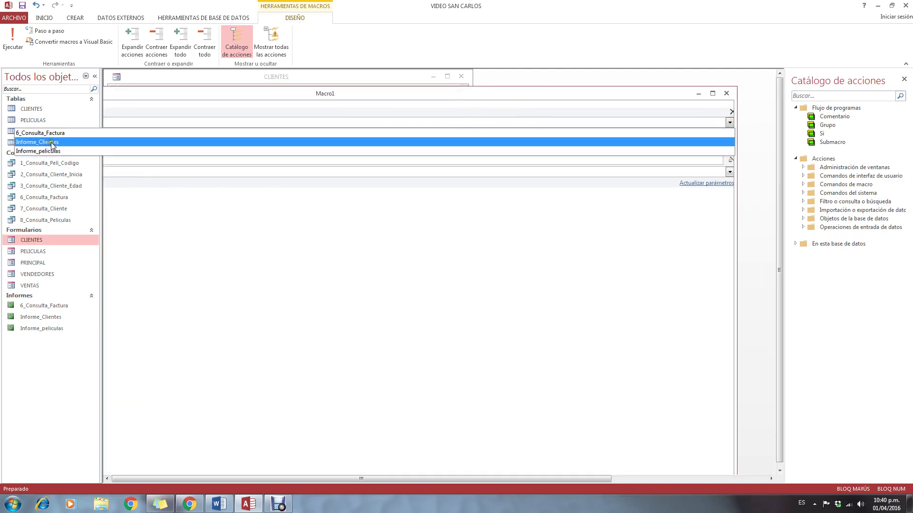
pyautogui.click(69, 151)
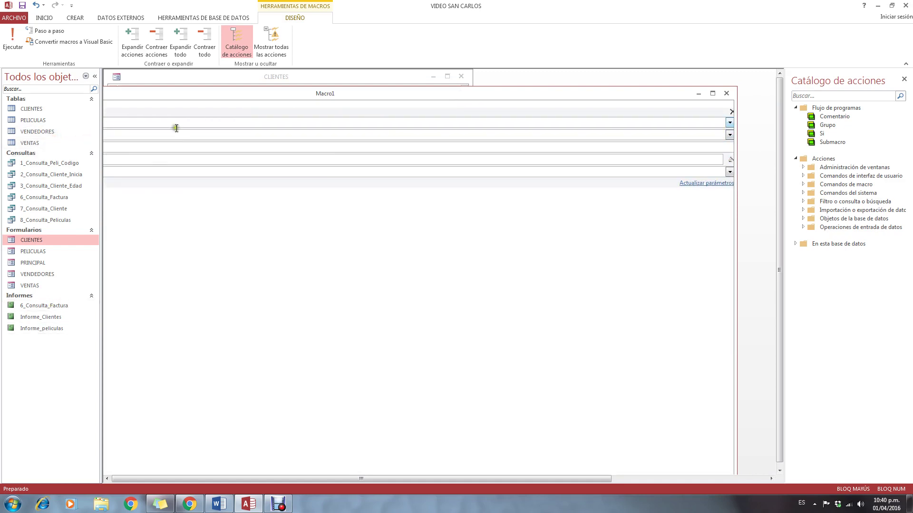
pyautogui.doubleClick(171, 96)
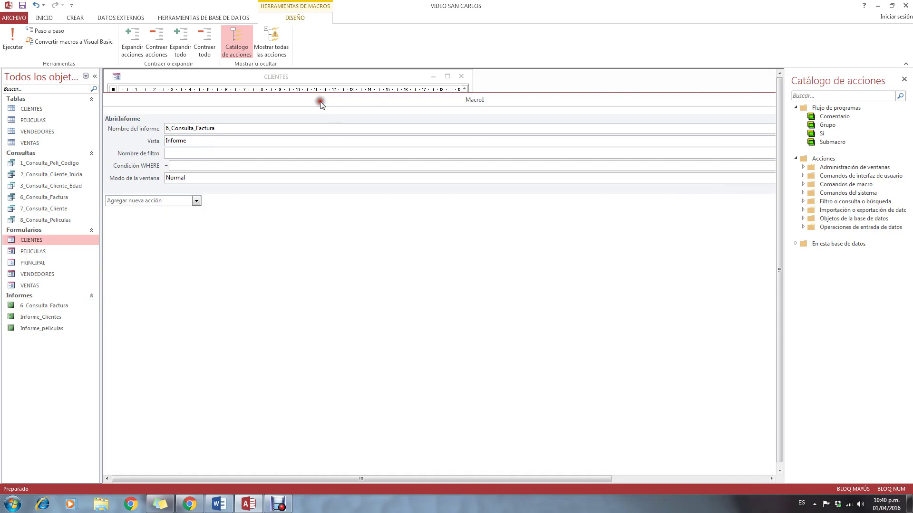
# - Close the action catalog and set the AbrirInforme action's view to Vista preliminar
pyautogui.click(202, 141)
pyautogui.click(904, 79)
pyautogui.click(878, 142)
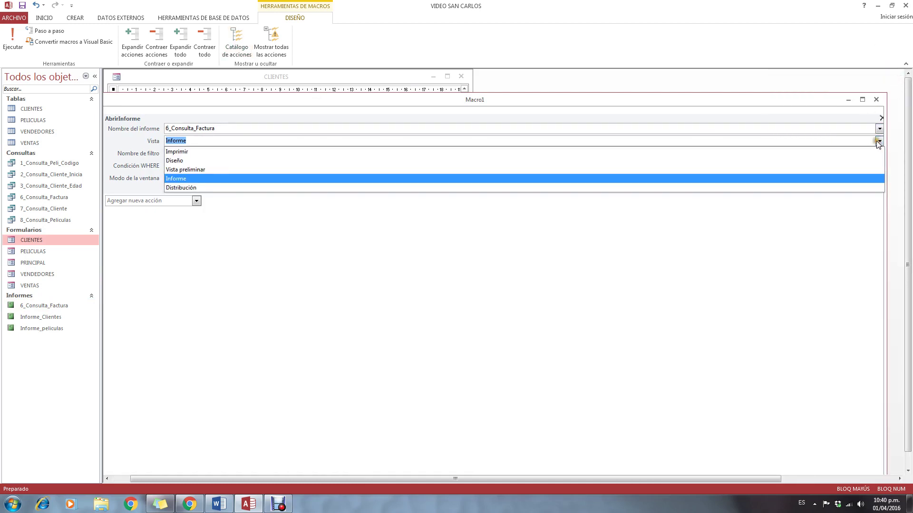
pyautogui.click(187, 169)
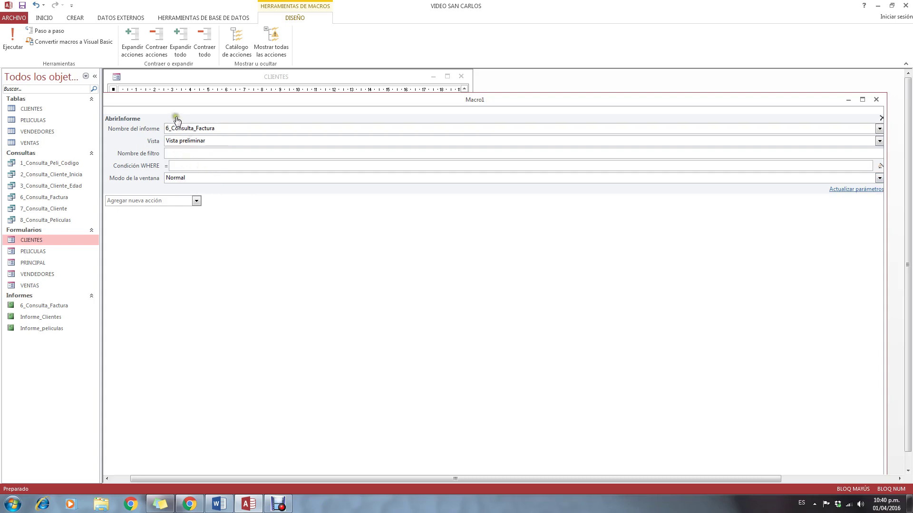
# - Enter 6_CONSULTA_FACTURA as the filter name of the AbrirInforme action
pyautogui.click(245, 117)
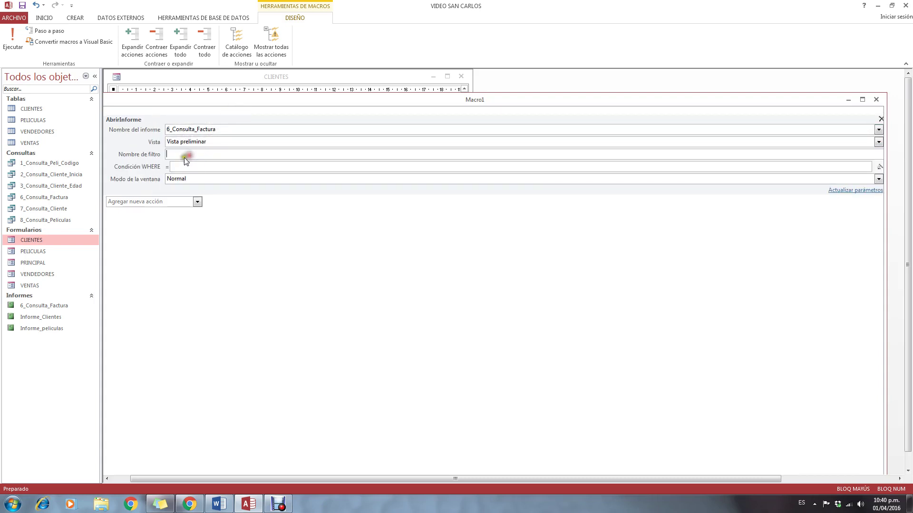
pyautogui.click(204, 111)
pyautogui.click(57, 200)
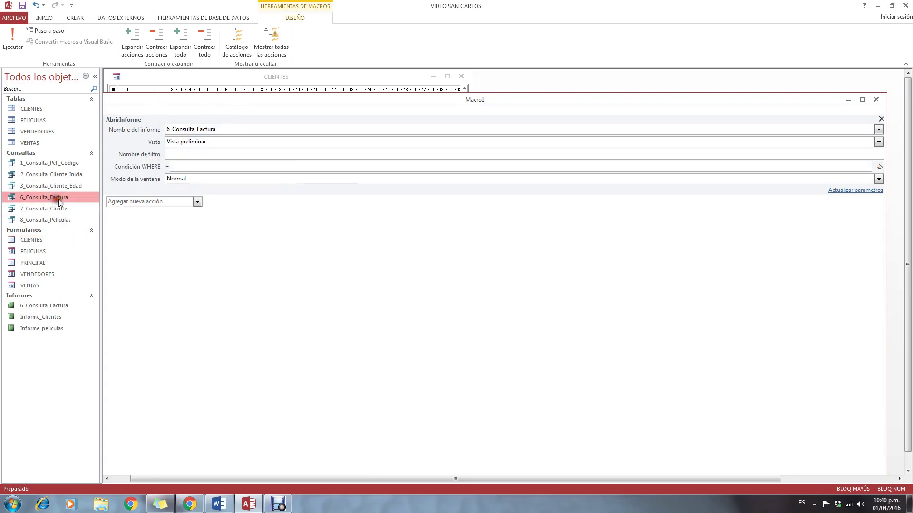
pyautogui.click(167, 170)
pyautogui.click(188, 162)
pyautogui.moveTo(189, 164)
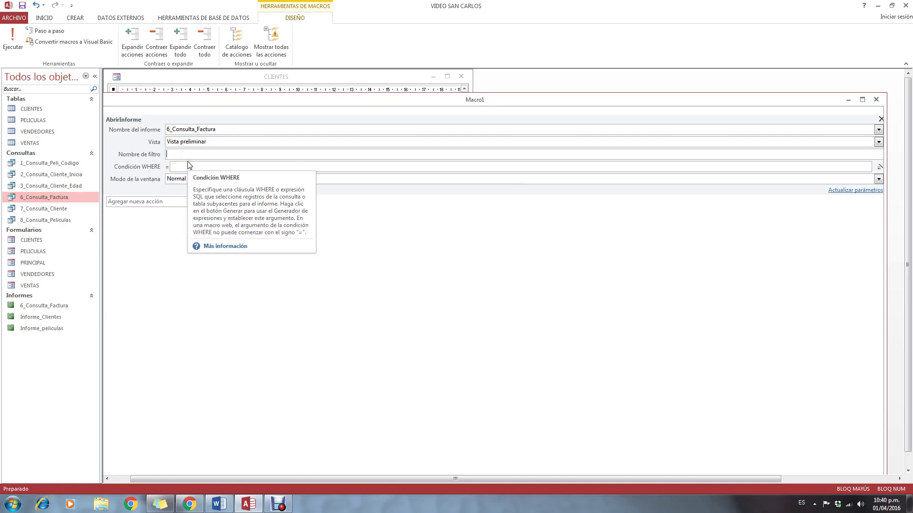
pyautogui.write('6_CONSULTA_FACTURA')
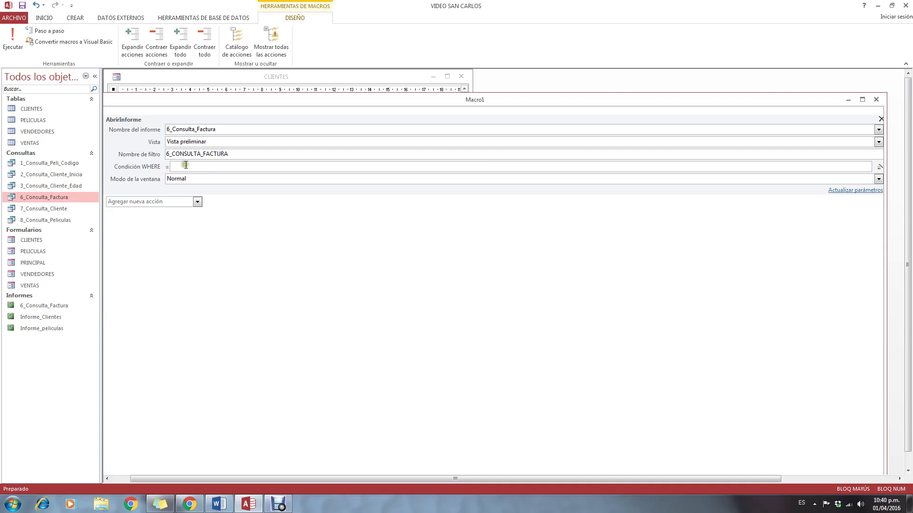
# - Check which fields the 6_Consulta_Factura query contains in Design view and return to the macro
pyautogui.click(187, 166)
pyautogui.moveTo(169, 99); pyautogui.dragTo(313, 101)
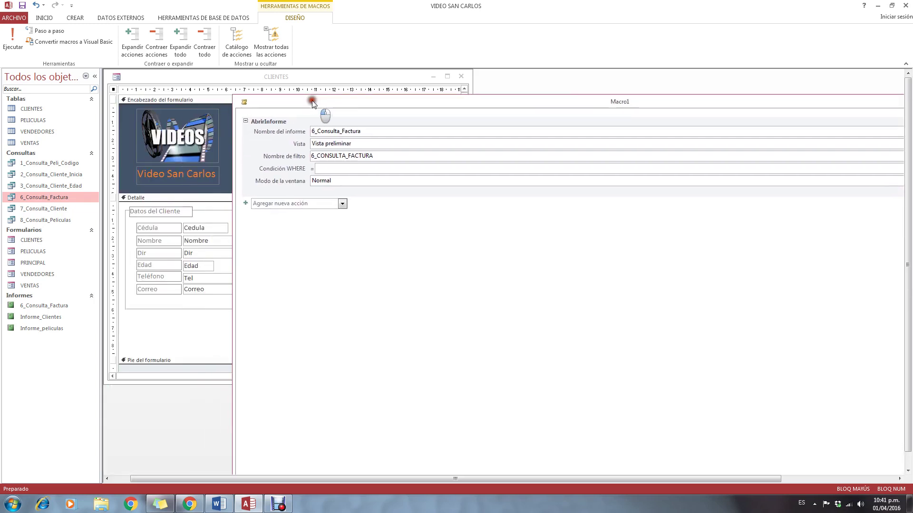
pyautogui.click(341, 172)
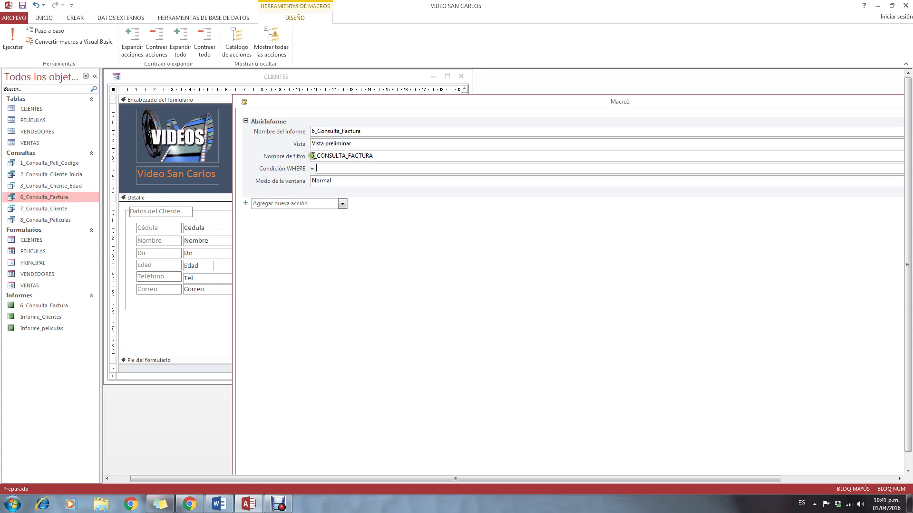
pyautogui.click(59, 199)
pyautogui.rightClick(60, 203)
pyautogui.click(78, 219)
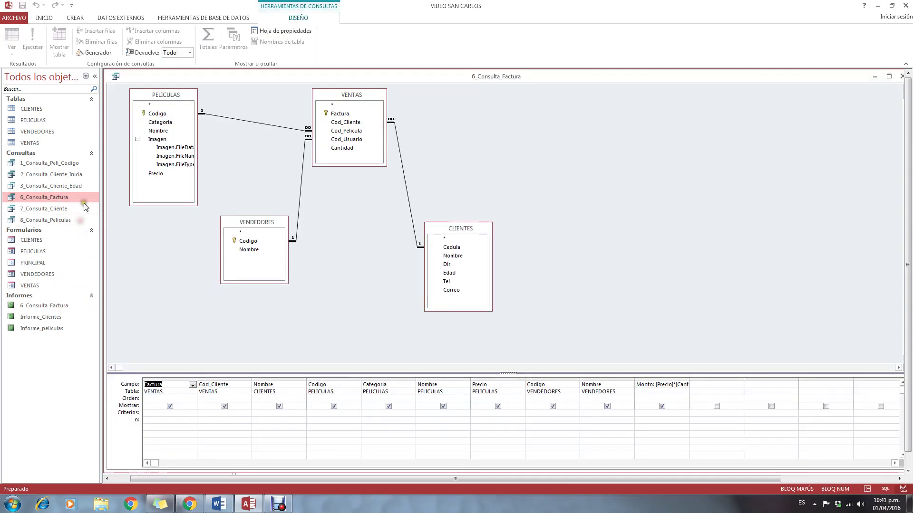
pyautogui.click(902, 76)
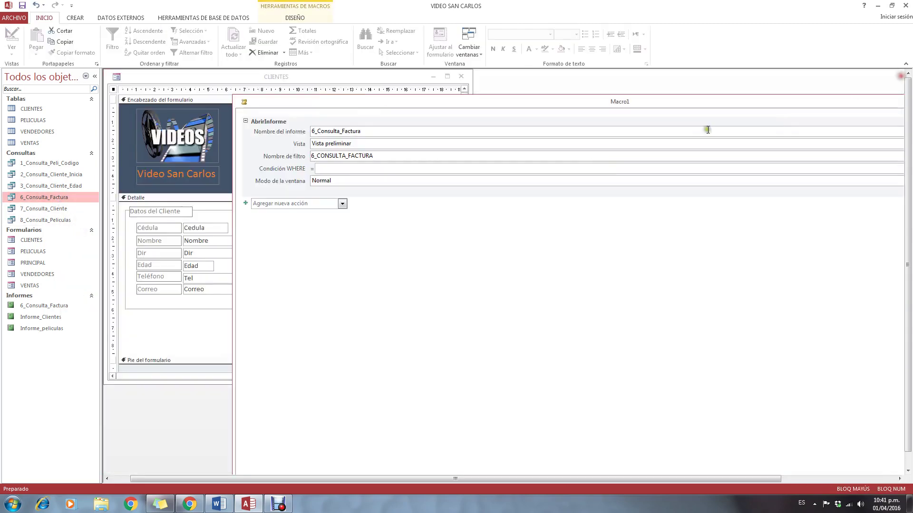
# - Copy the filter name into the WHERE condition and follow it with a period
pyautogui.moveTo(312, 156); pyautogui.dragTo(380, 157)
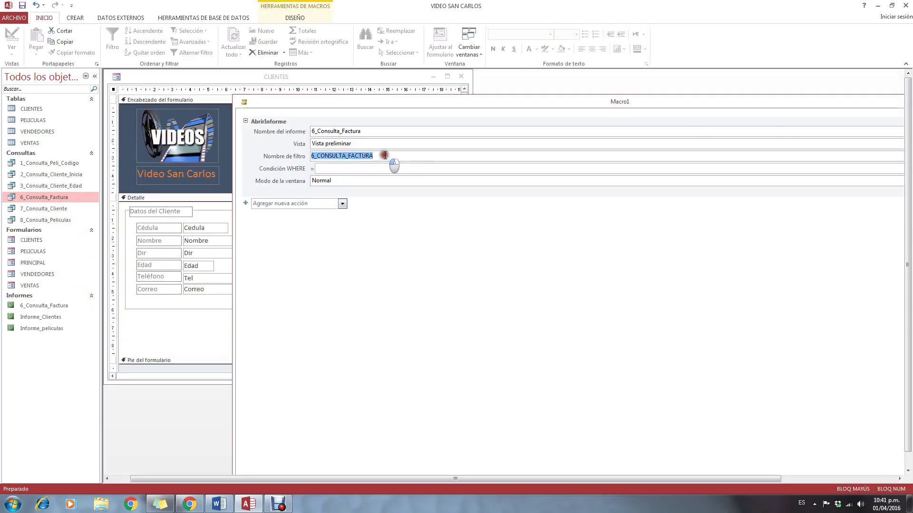
pyautogui.hotkey('ctrl', 'c')
pyautogui.click(349, 168)
pyautogui.hotkey('ctrl', 'v')
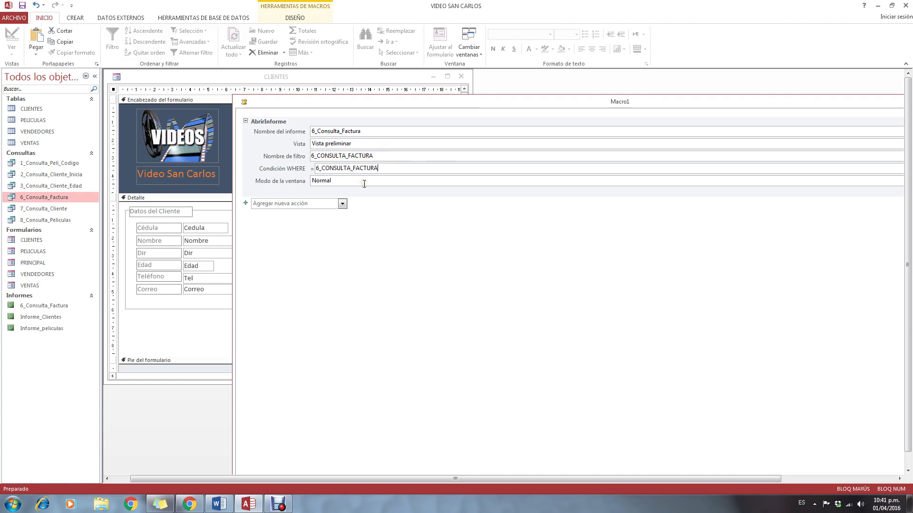
pyautogui.write('.')
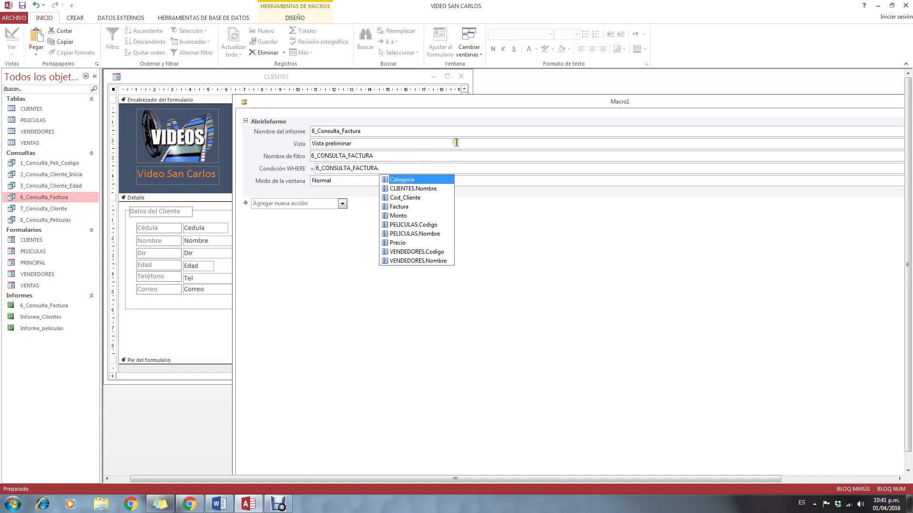
# - Insert the Cod_Cliente field after the 6_CONSULTA_FACTURA. prefix in the WHERE condition
pyautogui.click(454, 142)
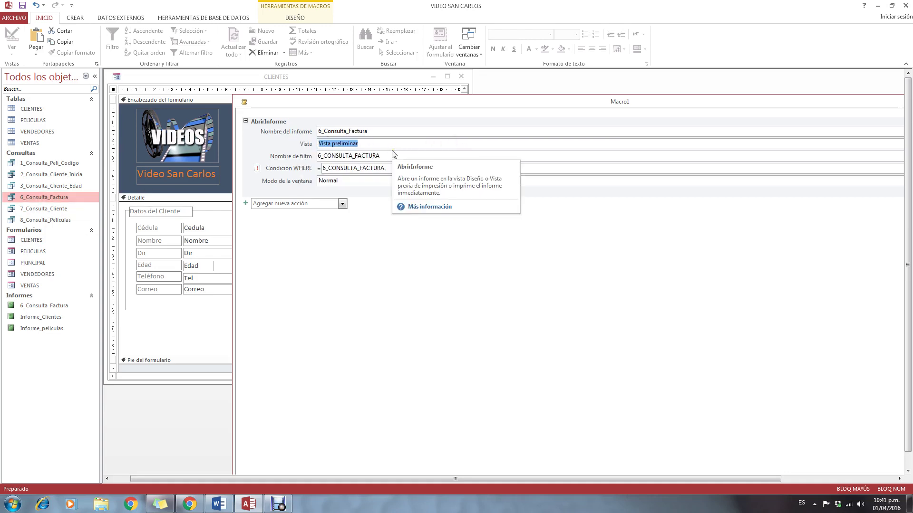
pyautogui.click(379, 157)
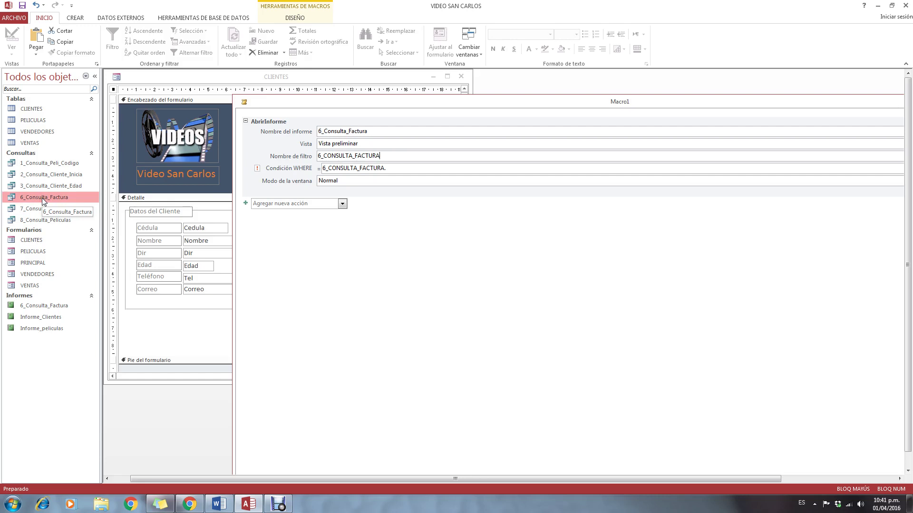
pyautogui.click(392, 155)
pyautogui.click(394, 182)
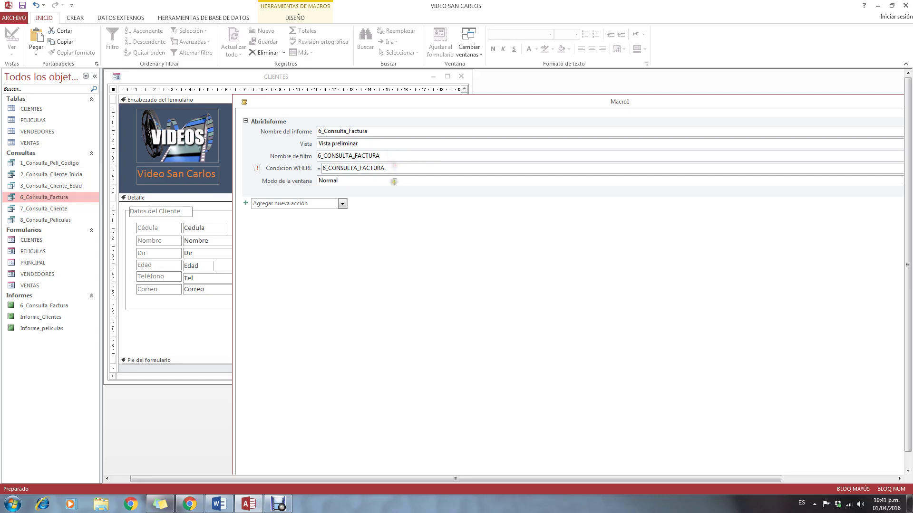
pyautogui.hotkey('ctrl', 'space')
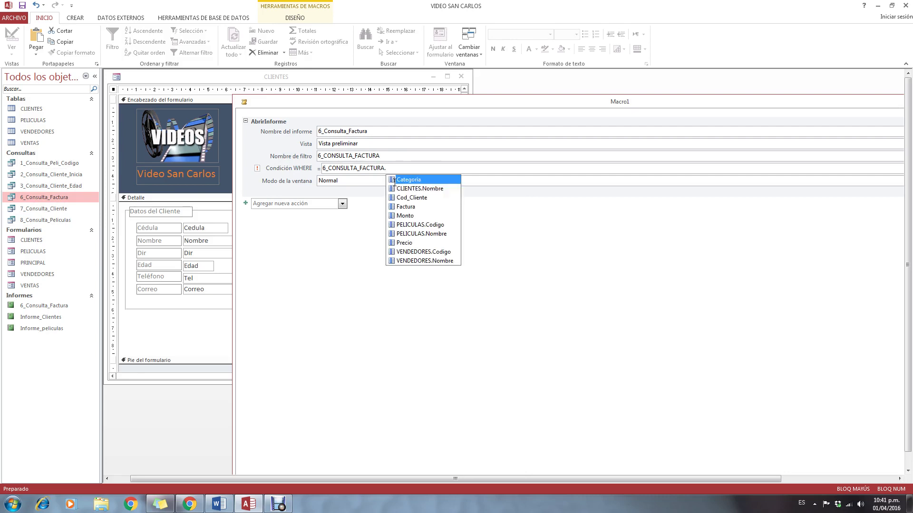
pyautogui.doubleClick(413, 198)
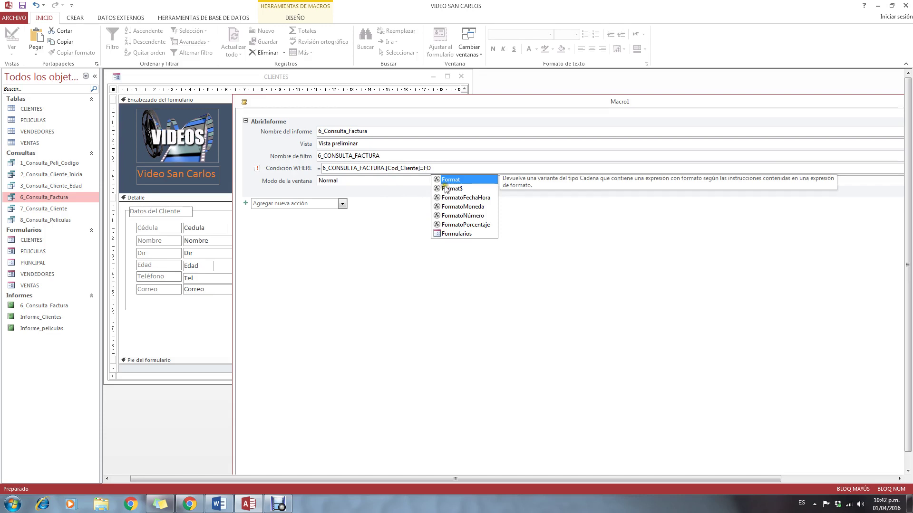
# - Make the WHERE condition compare Cod_Cliente with the CLIENTES form's Cedula control, entering =[Formularios]![CLIENTES]![Cedula]
pyautogui.doubleClick(455, 234)
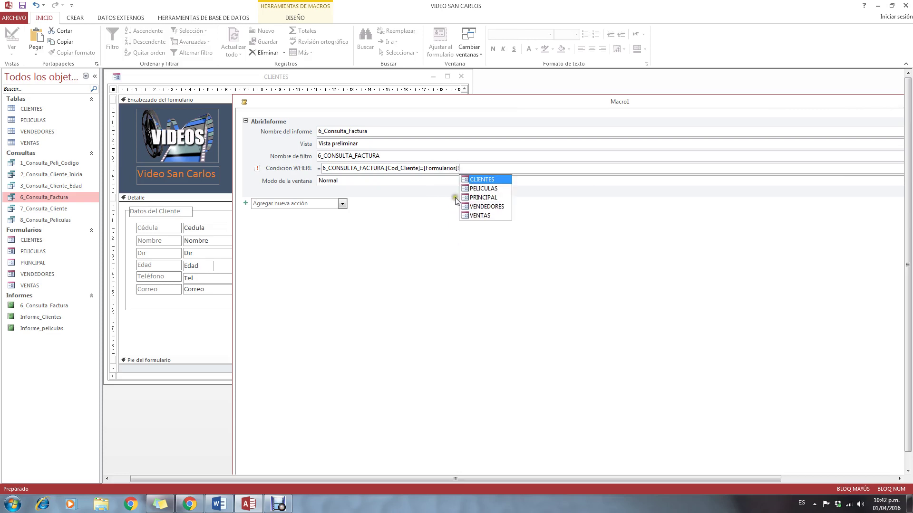
pyautogui.doubleClick(485, 179)
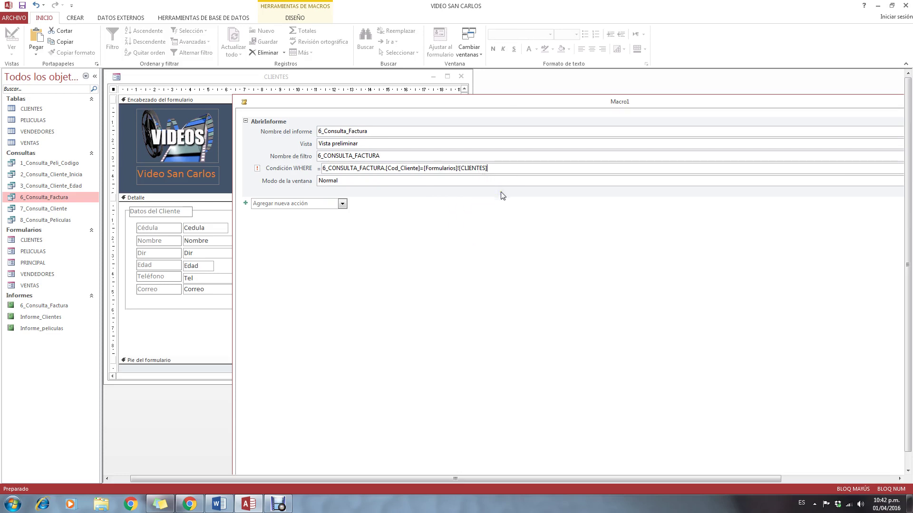
pyautogui.write('.')
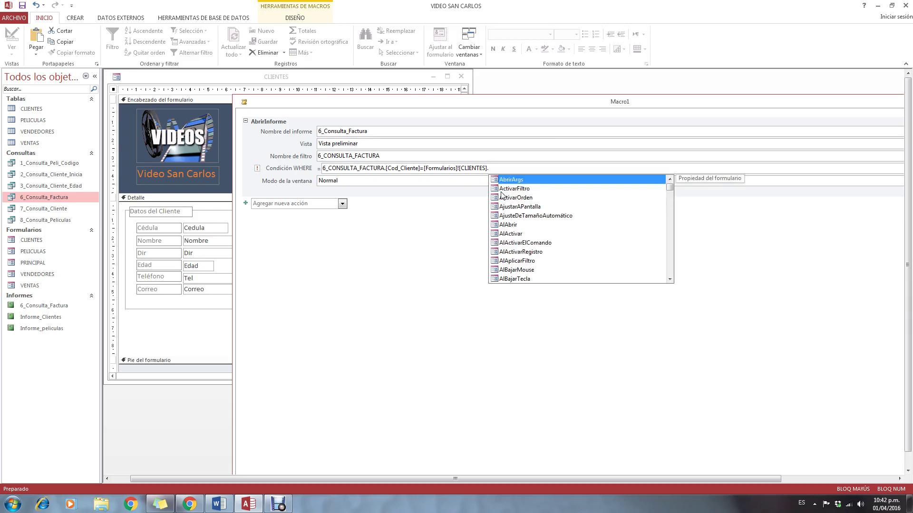
pyautogui.press('BackSpace')
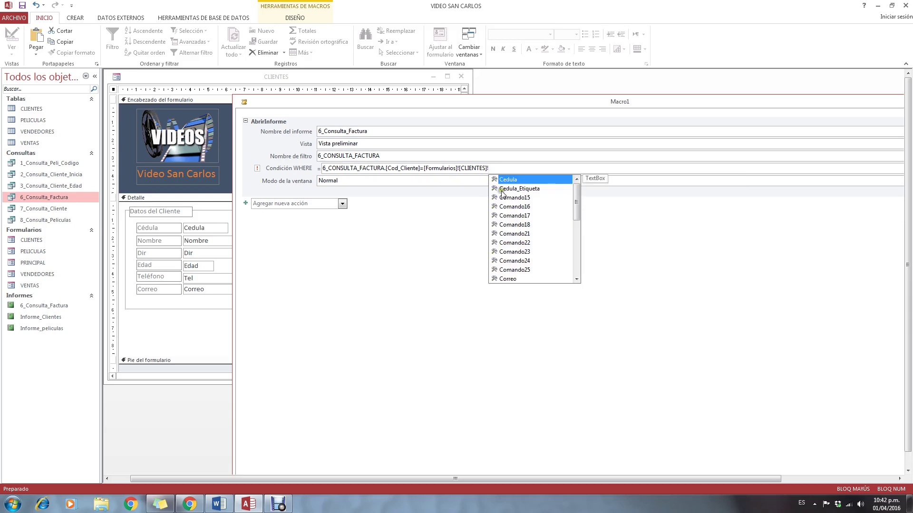
pyautogui.doubleClick(505, 180)
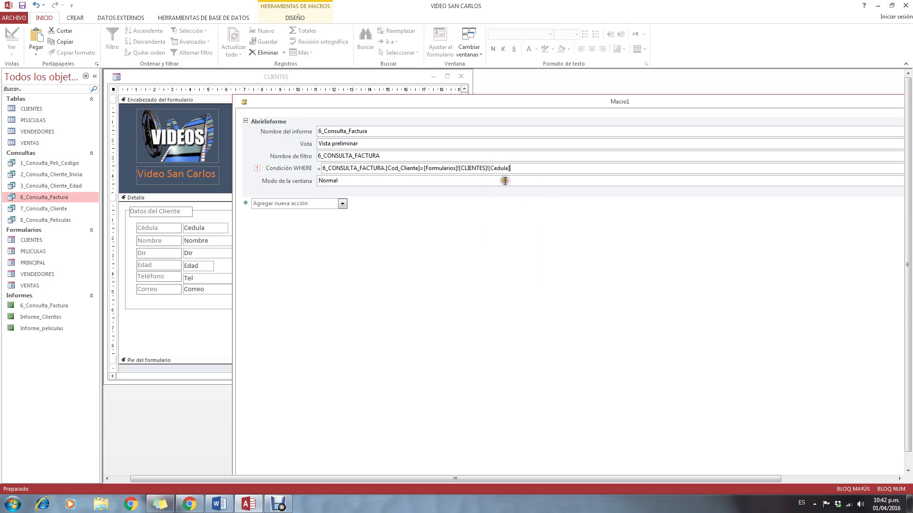
pyautogui.click(505, 180)
# - Close the macro and try to save it as MACRO_HISTORICO_CLIENTE, glancing at the macro brief in Word
pyautogui.moveTo(366, 132)
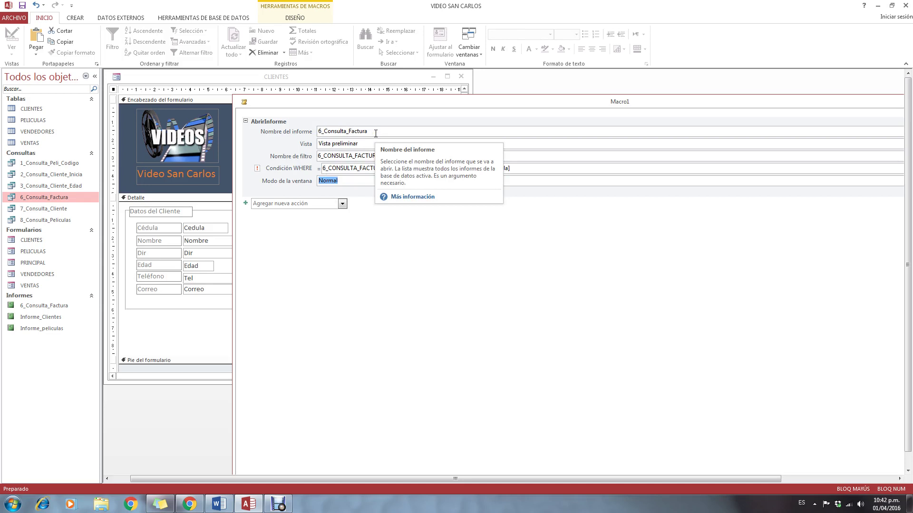
pyautogui.moveTo(446, 142)
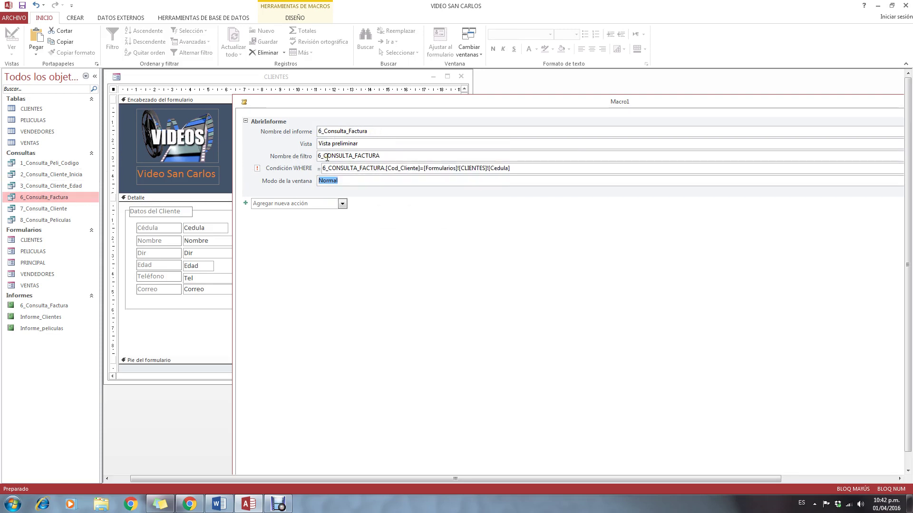
pyautogui.moveTo(383, 156)
pyautogui.moveTo(346, 163)
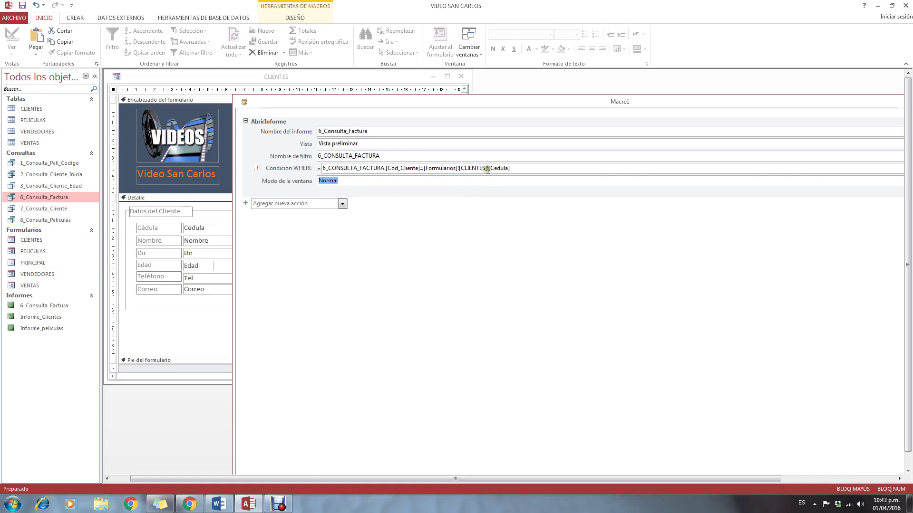
pyautogui.moveTo(513, 168)
pyautogui.moveTo(554, 100); pyautogui.dragTo(375, 91)
pyautogui.click(845, 91)
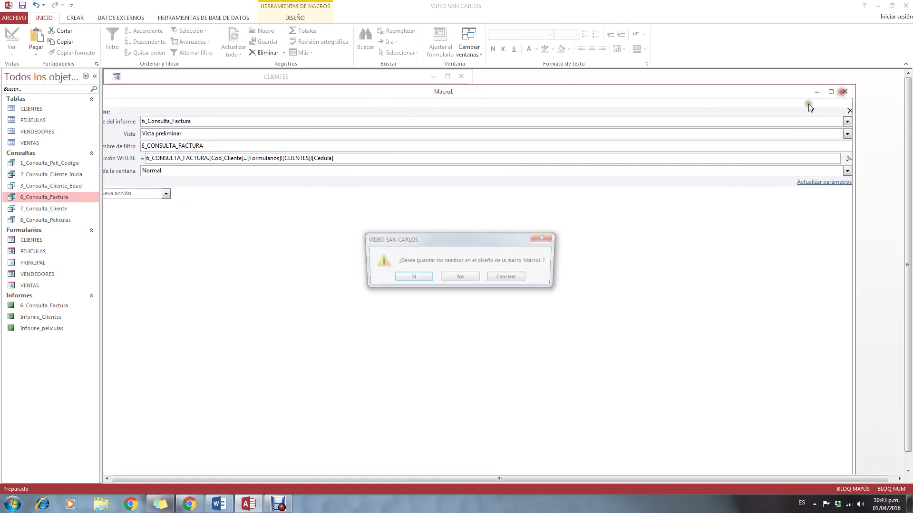
pyautogui.click(408, 278)
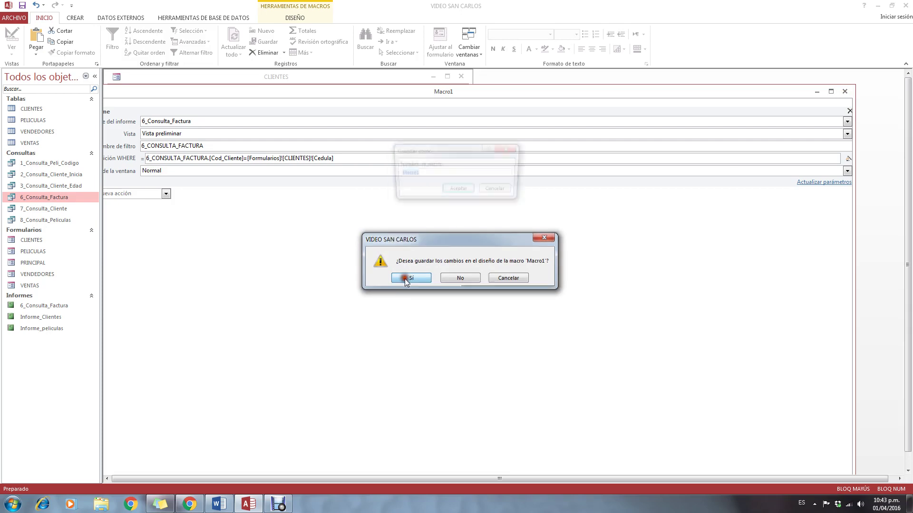
pyautogui.click(219, 504)
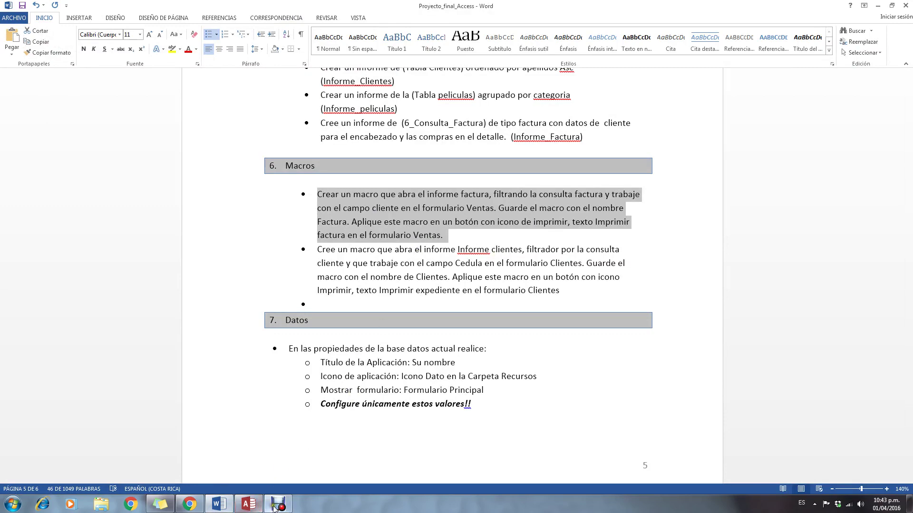
pyautogui.click(249, 506)
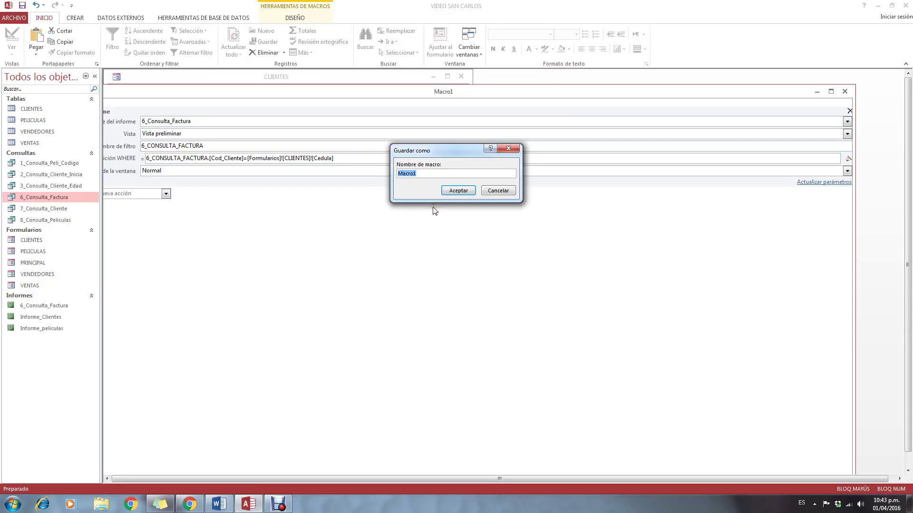
pyautogui.write('hIS')
pyautogui.write('CRO_HISTORICO_CLIENTE')
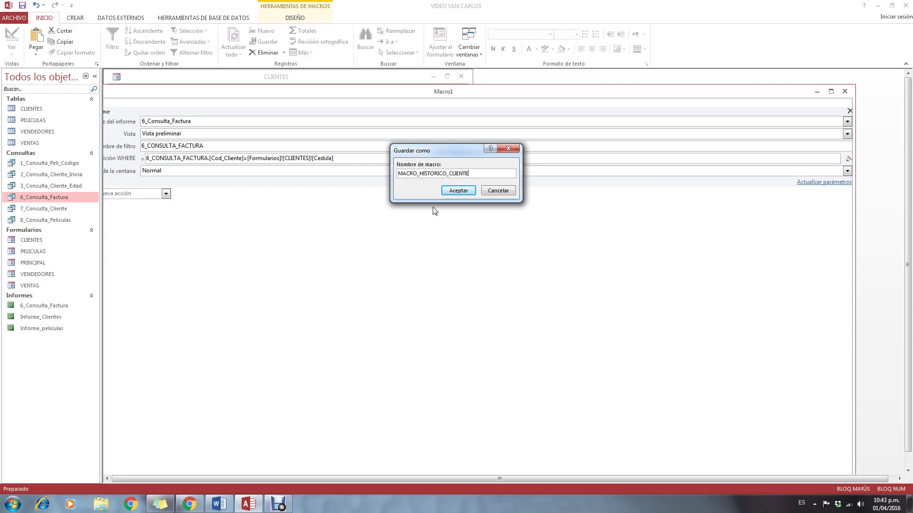
pyautogui.click(454, 192)
pyautogui.click(452, 274)
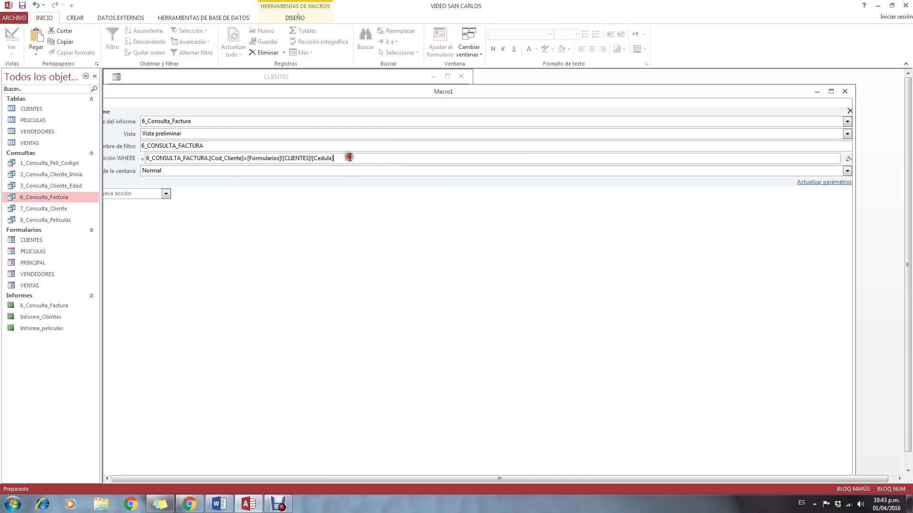
# - Append the Texto property to the Cedula reference at the end of the WHERE condition
pyautogui.write('.T')
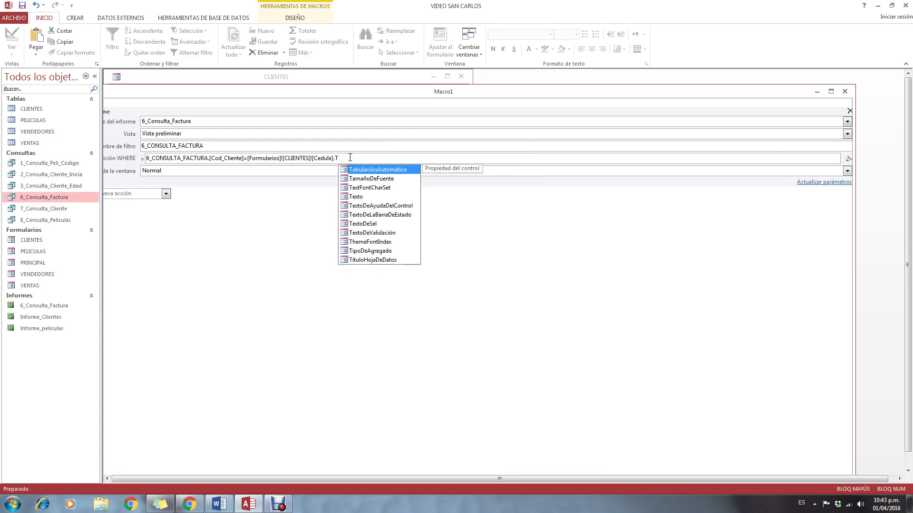
pyautogui.doubleClick(354, 197)
pyautogui.click(359, 171)
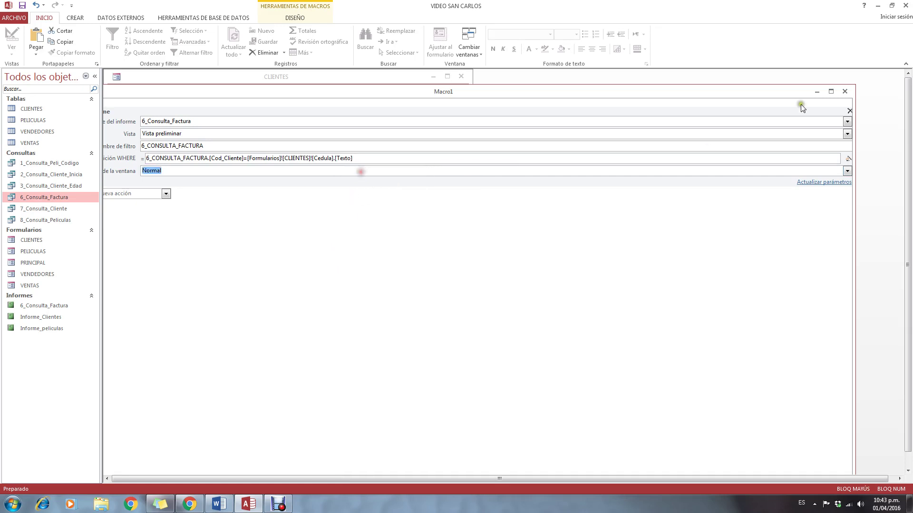
# - Try to close and save the macro again as MACRO_HISTORICO_CLIENTE
pyautogui.click(843, 92)
pyautogui.click(413, 279)
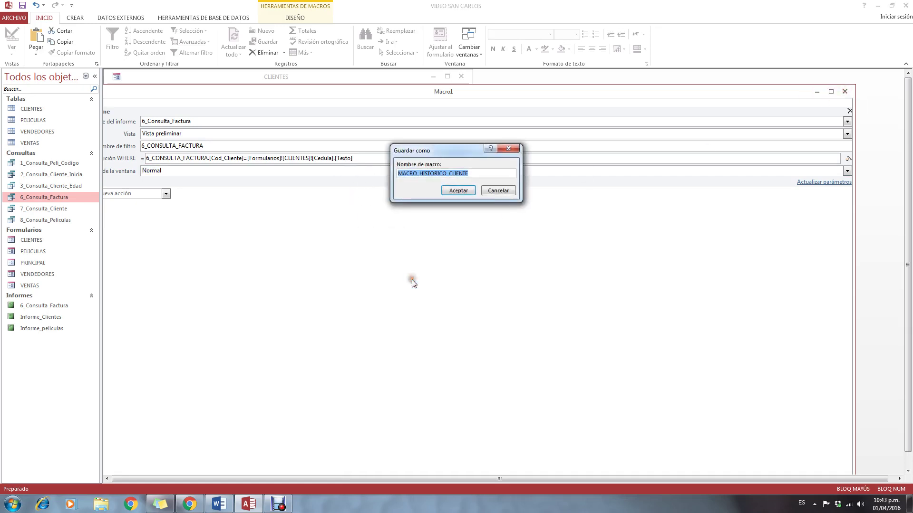
pyautogui.click(452, 191)
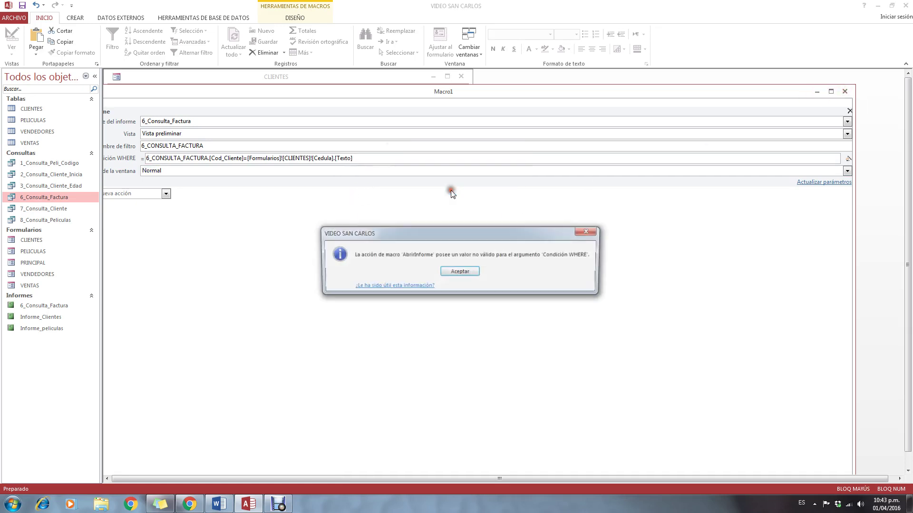
pyautogui.click(453, 273)
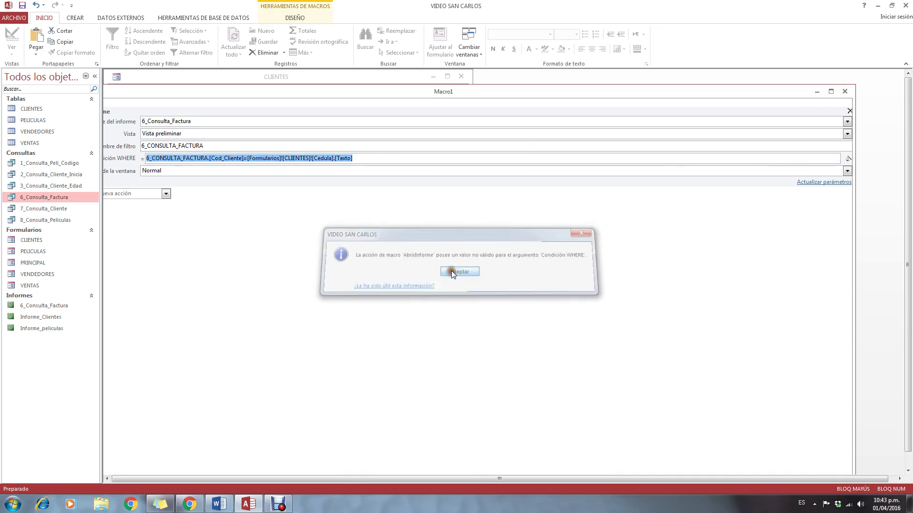
# - Examine both sides of the WHERE condition in the expression builder and accept the expression as it stands
pyautogui.click(270, 104)
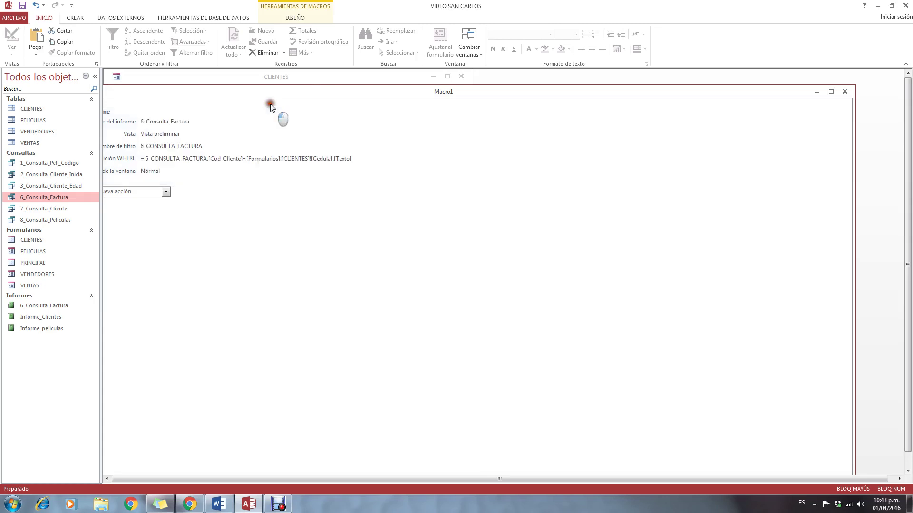
pyautogui.moveTo(658, 88); pyautogui.dragTo(694, 102)
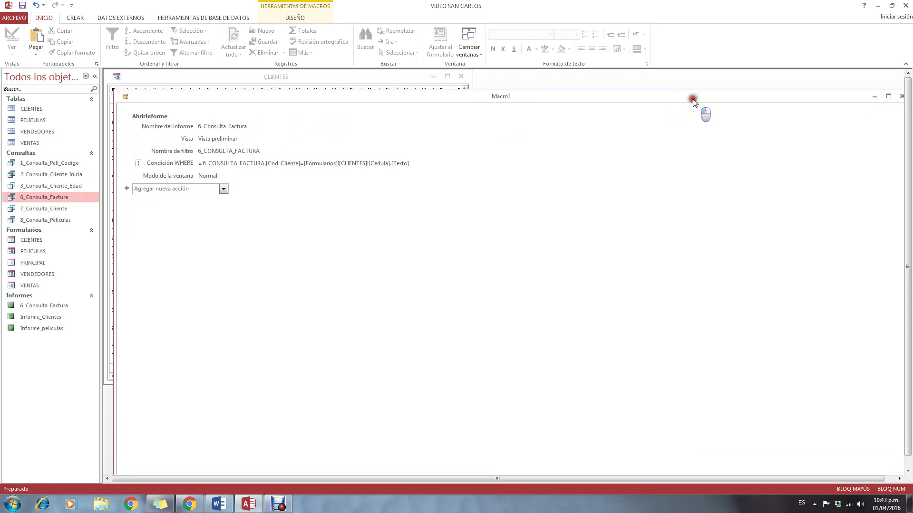
pyautogui.moveTo(816, 97)
pyautogui.mouseDown()
pyautogui.moveTo(786, 95)
pyautogui.moveTo(807, 98)
pyautogui.mouseUp()
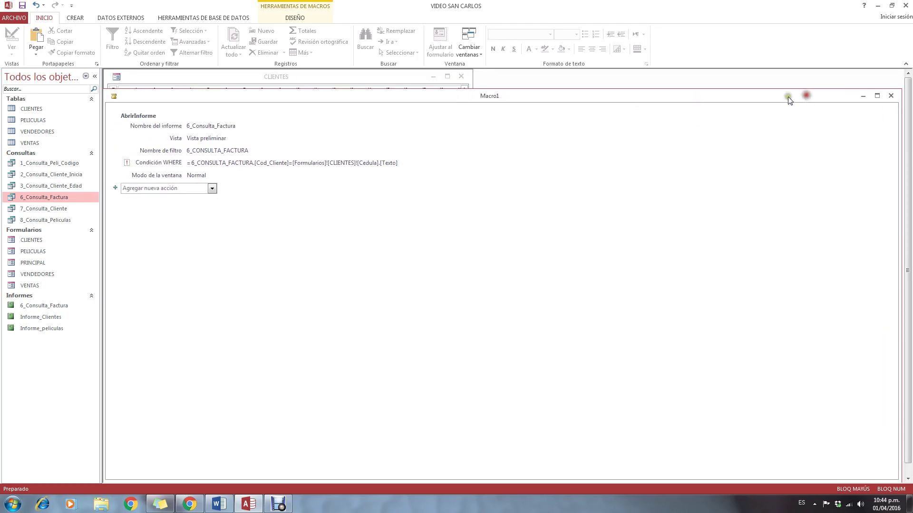
pyautogui.click(393, 162)
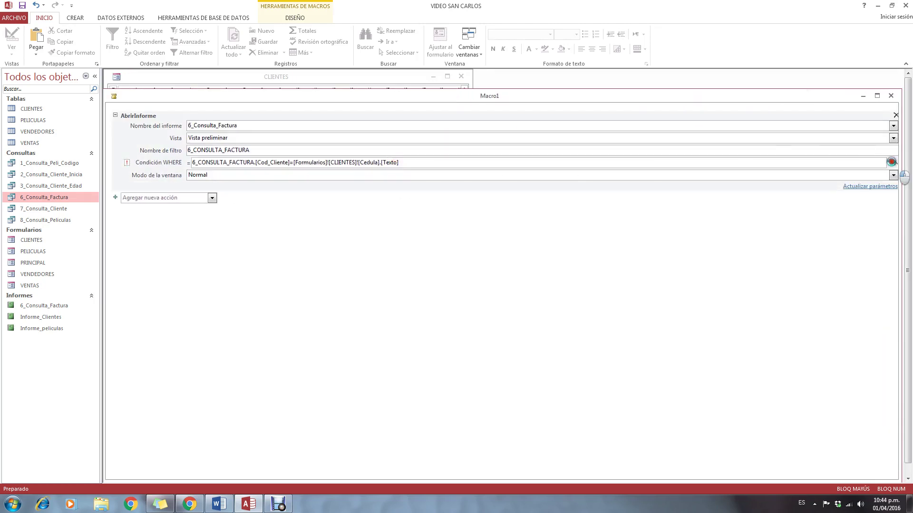
pyautogui.click(894, 162)
pyautogui.moveTo(474, 134); pyautogui.dragTo(353, 135)
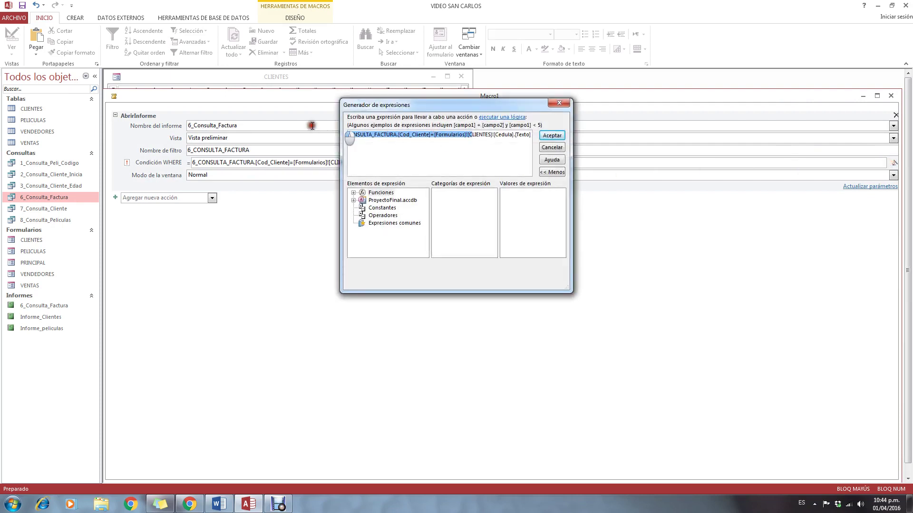
pyautogui.click(407, 134)
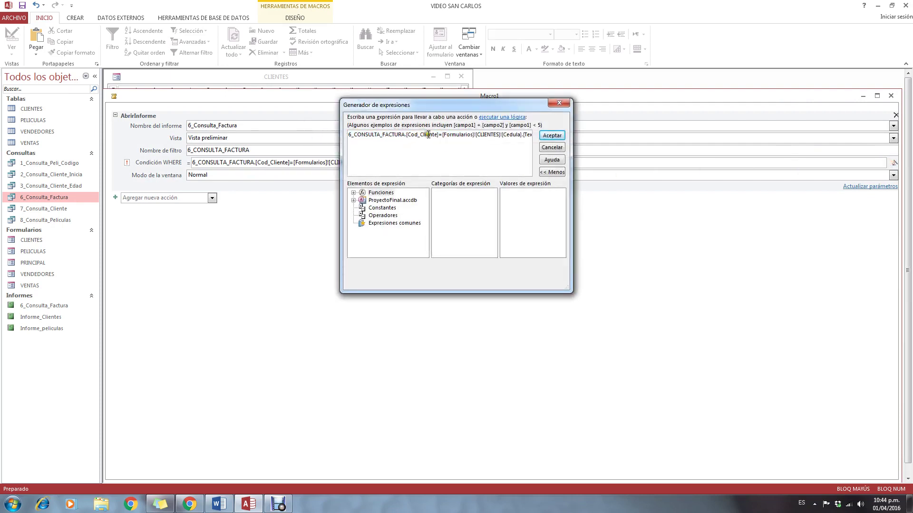
pyautogui.moveTo(448, 135); pyautogui.dragTo(546, 137)
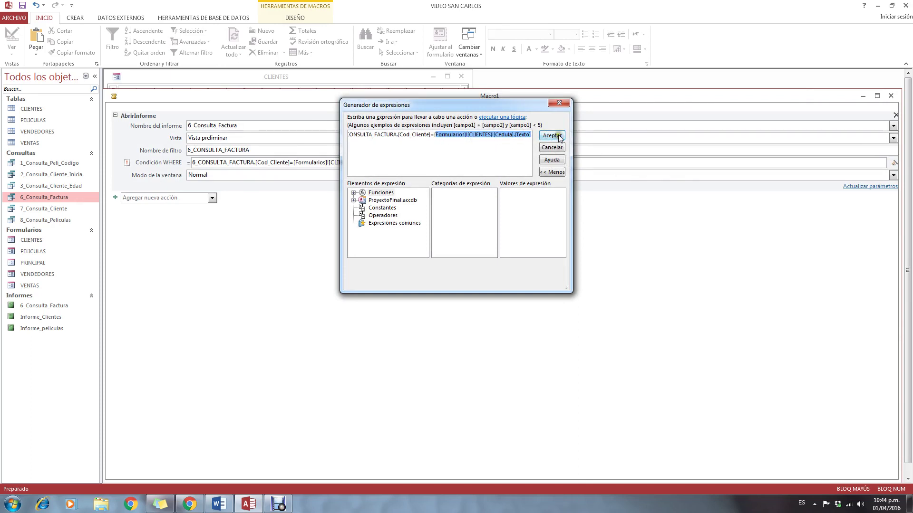
pyautogui.click(559, 137)
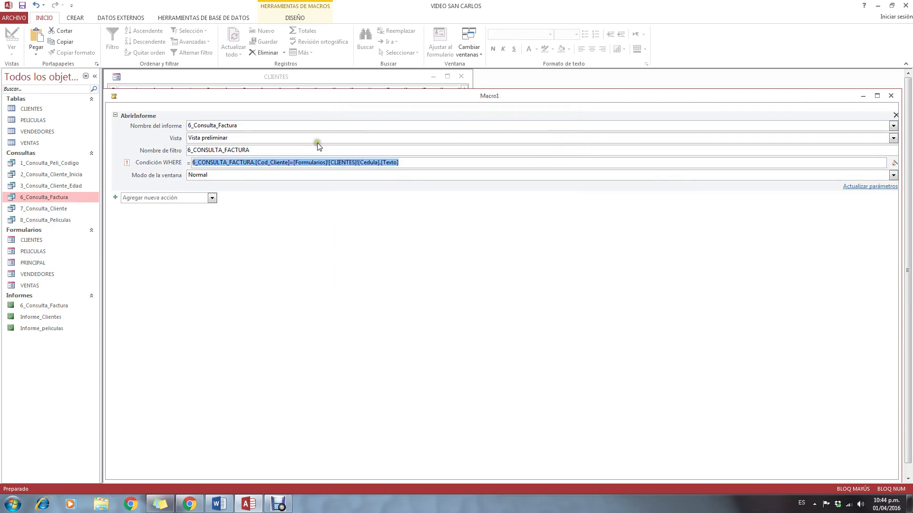
# - Try once more to save the macro as MACRO_HISTORICO_CLIENTE while closing it
pyautogui.click(222, 176)
pyautogui.click(891, 96)
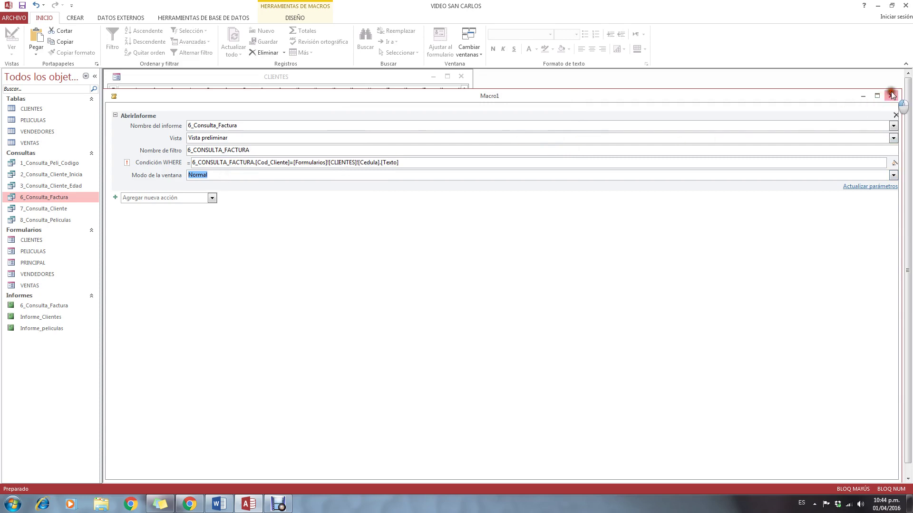
pyautogui.click(412, 278)
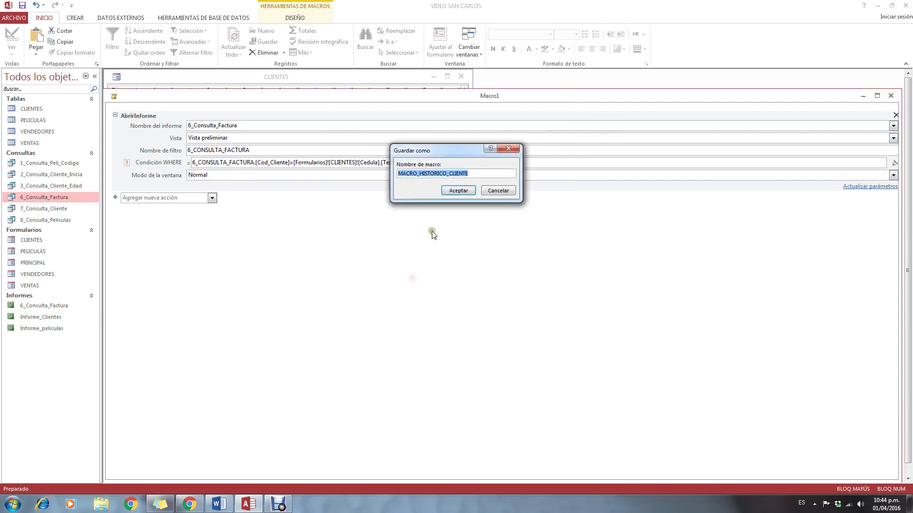
pyautogui.click(461, 190)
pyautogui.click(459, 272)
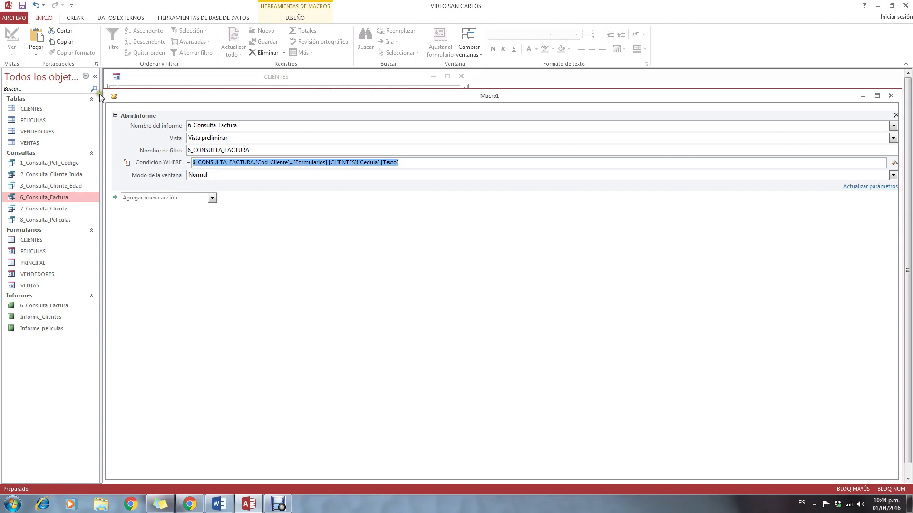
pyautogui.moveTo(134, 101)
pyautogui.mouseDown()
pyautogui.moveTo(141, 91)
pyautogui.moveTo(131, 95)
pyautogui.moveTo(218, 93)
pyautogui.moveTo(129, 89)
pyautogui.mouseUp()
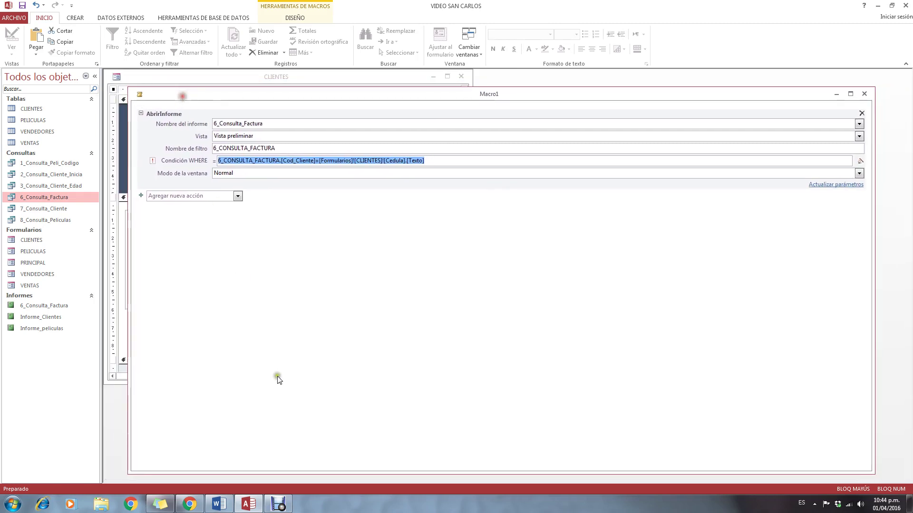
pyautogui.moveTo(284, 499)
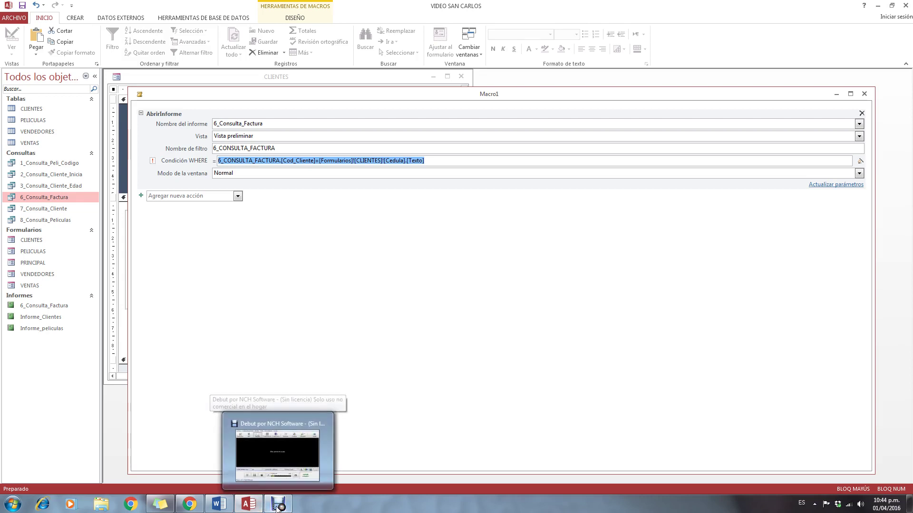